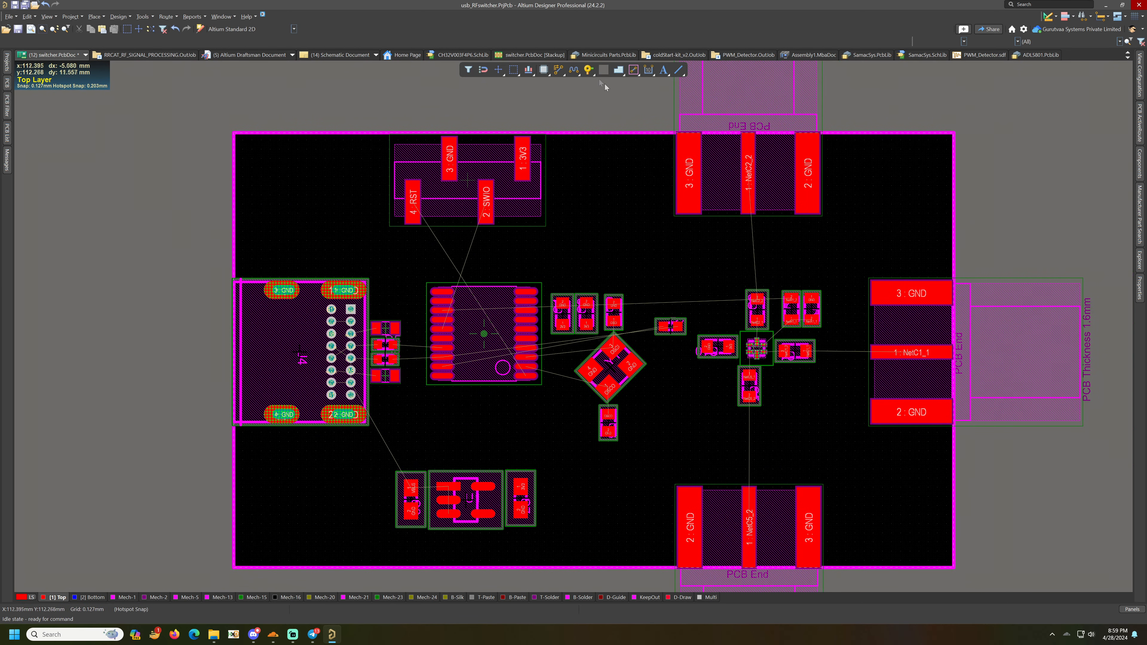
- Route the NetC2_2 and NetC5_2 tracks from the RF switch capacitors to the top and bottom edge connectors
right_click(562, 69)
ctrl+scroll(748, 284, up, 2)
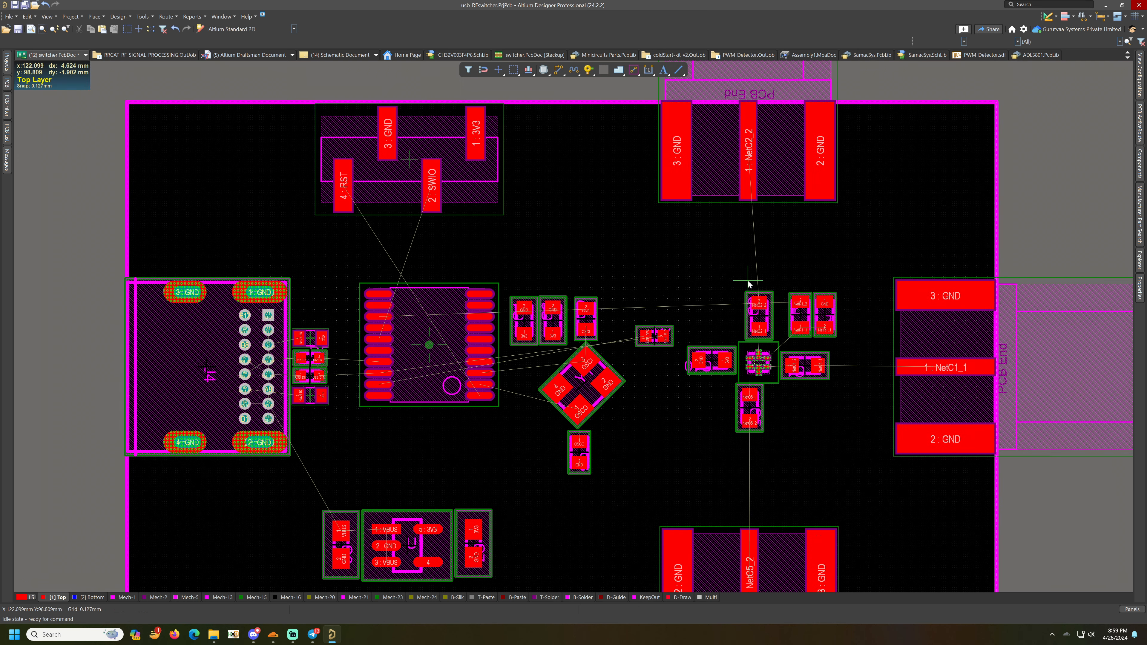
key(ctrl+w)
click(758, 304)
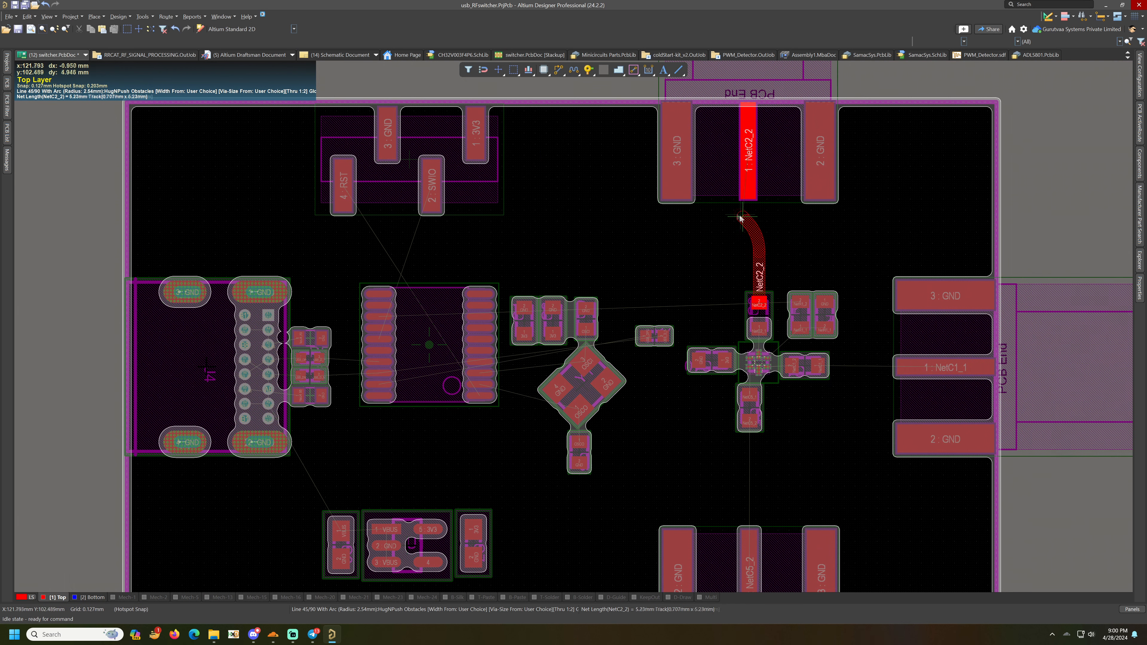
click(748, 155)
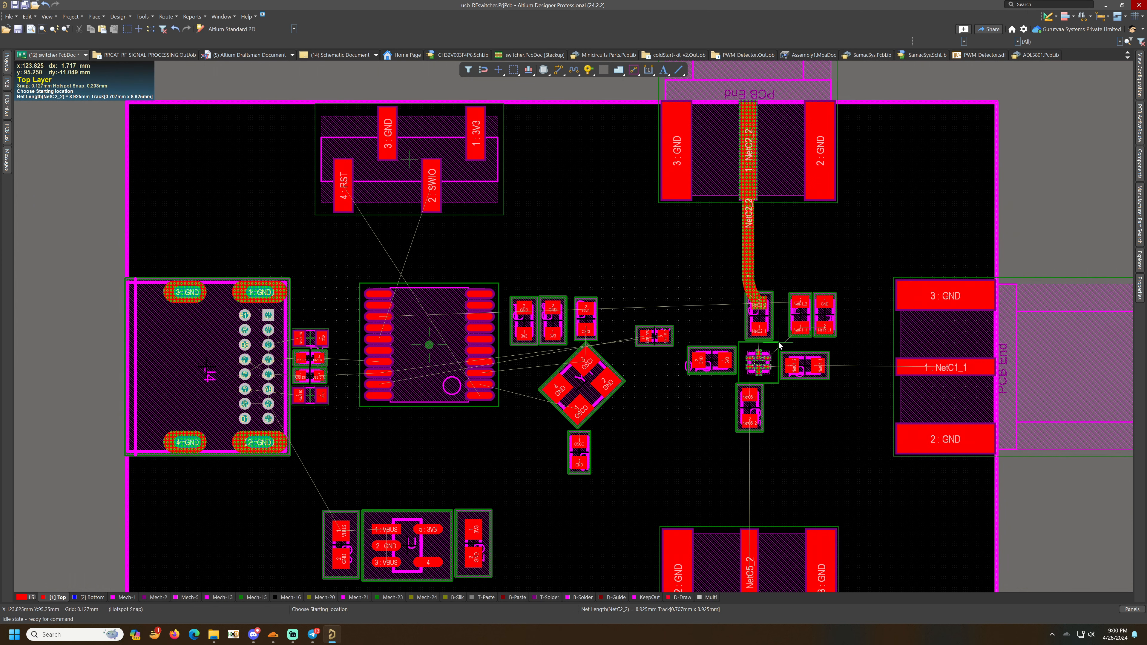
click(749, 420)
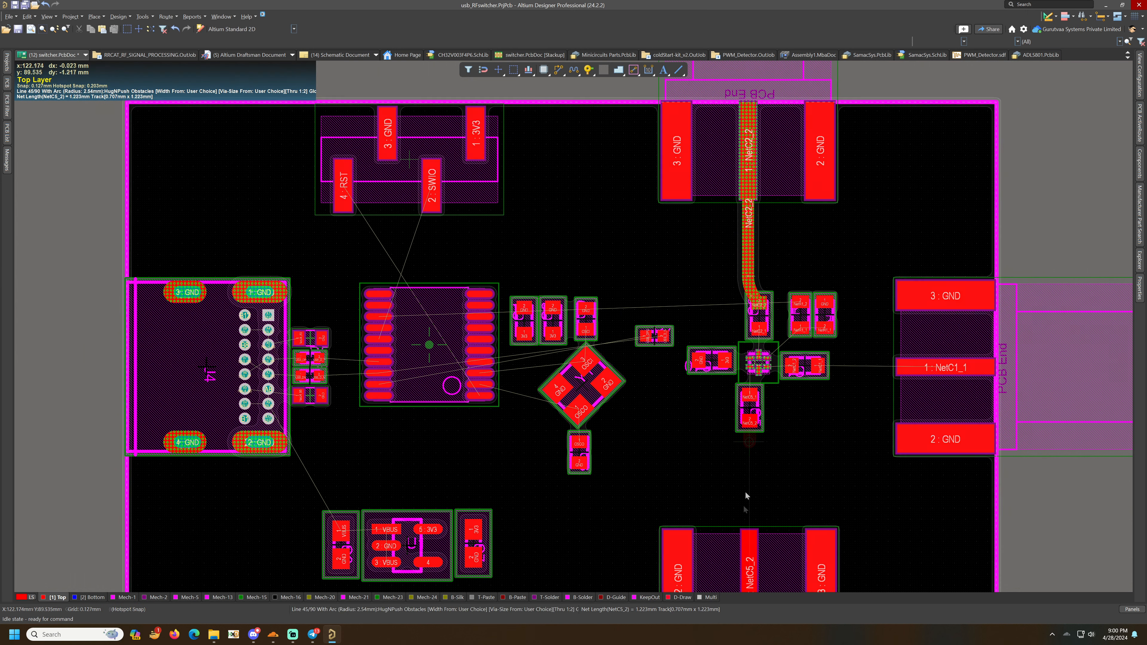
click(749, 583)
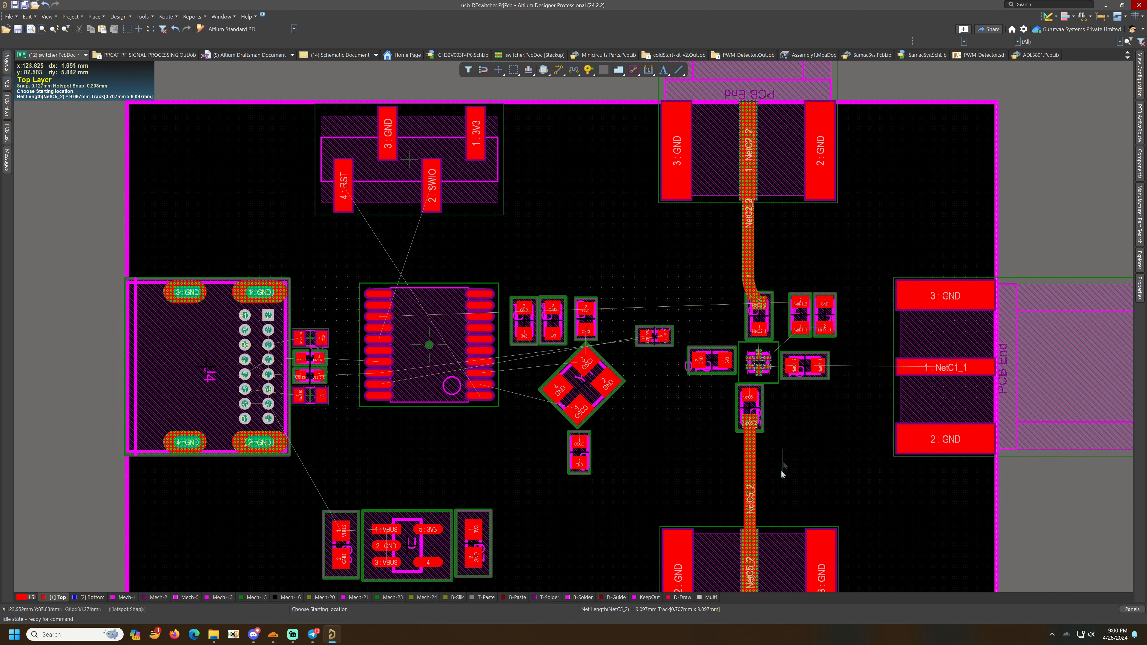
- Route the NetC1_1 track from the capacitor to the right edge connector pad, finish routing and save the board
click(817, 366)
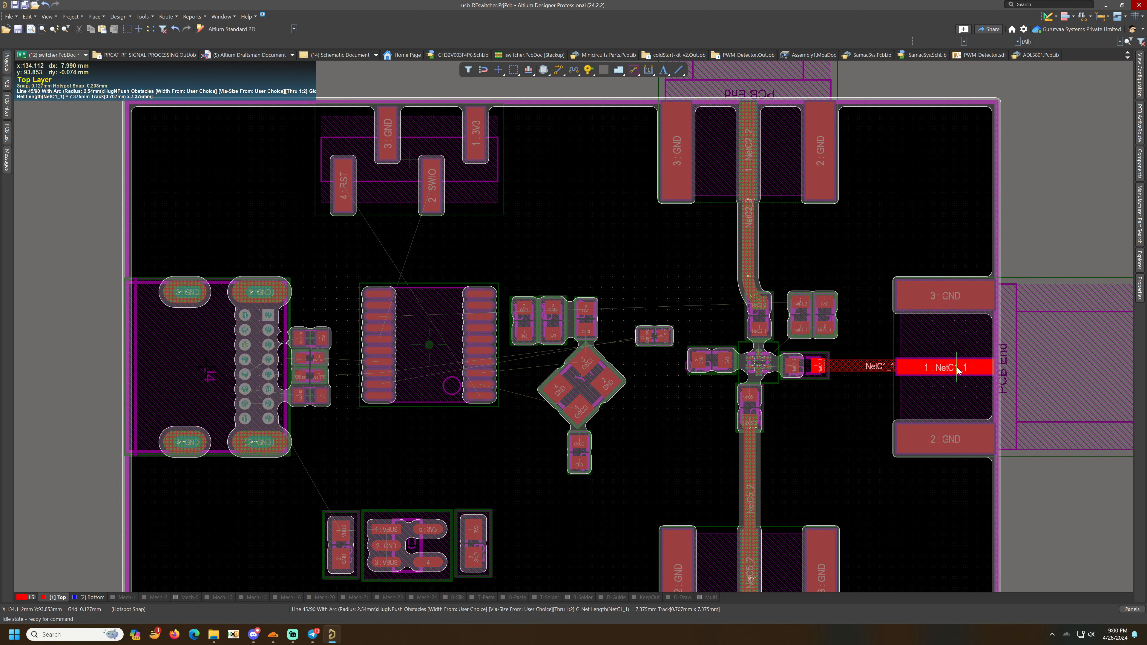
click(957, 367)
right_click(958, 369)
right_click(854, 398)
click(849, 402)
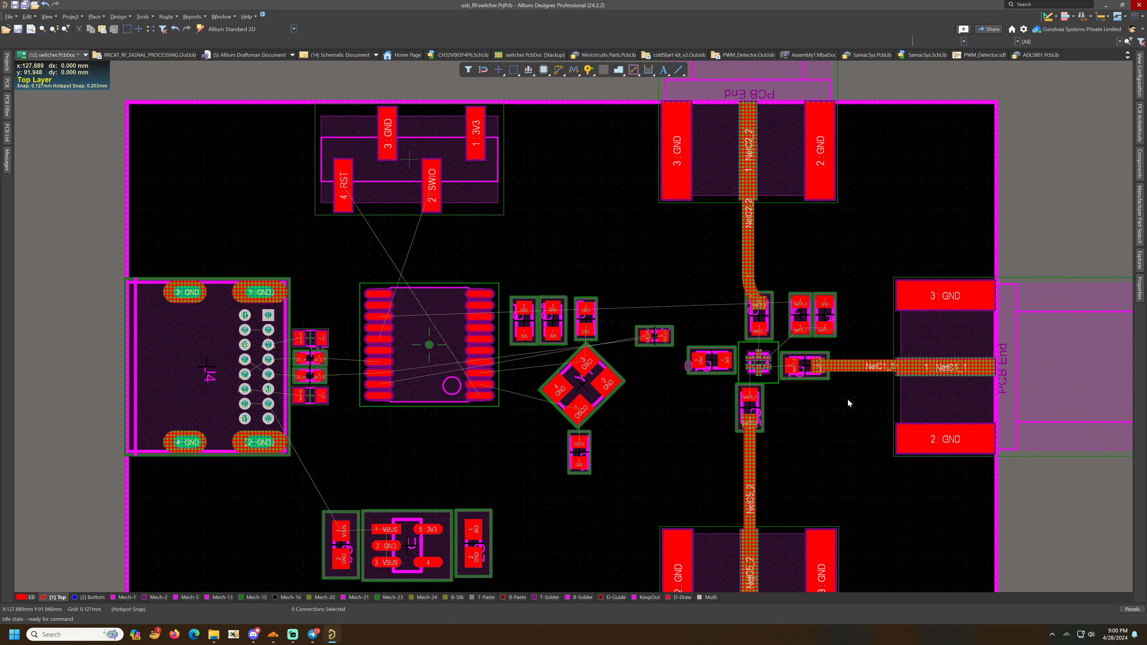
mouse_move(855, 369)
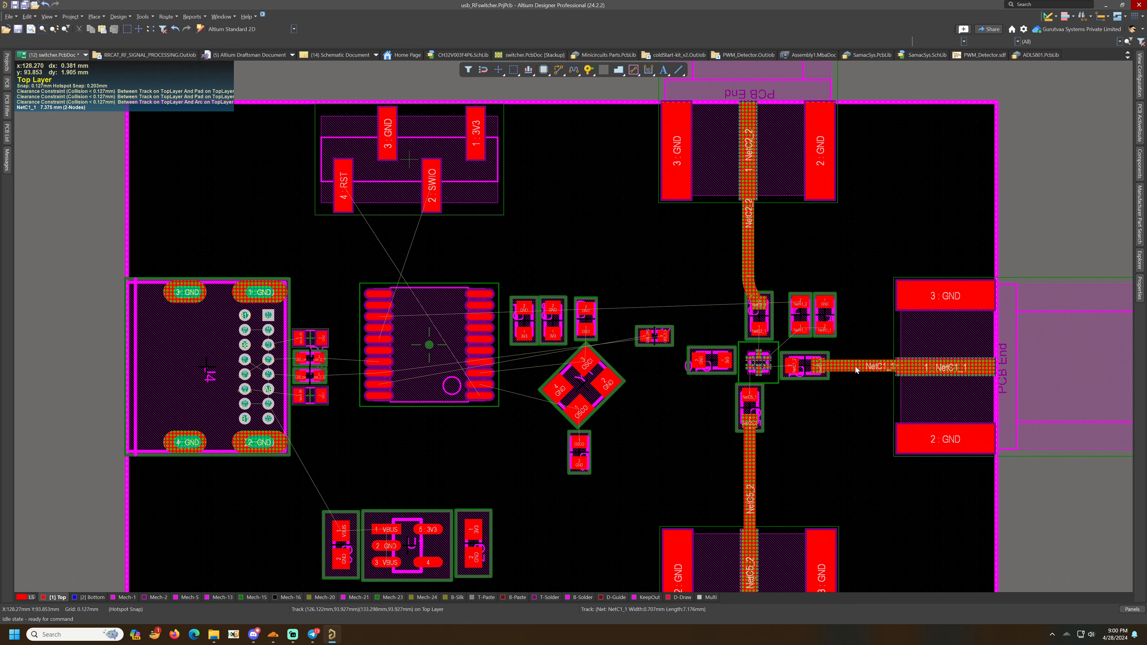
key(ctrl+s)
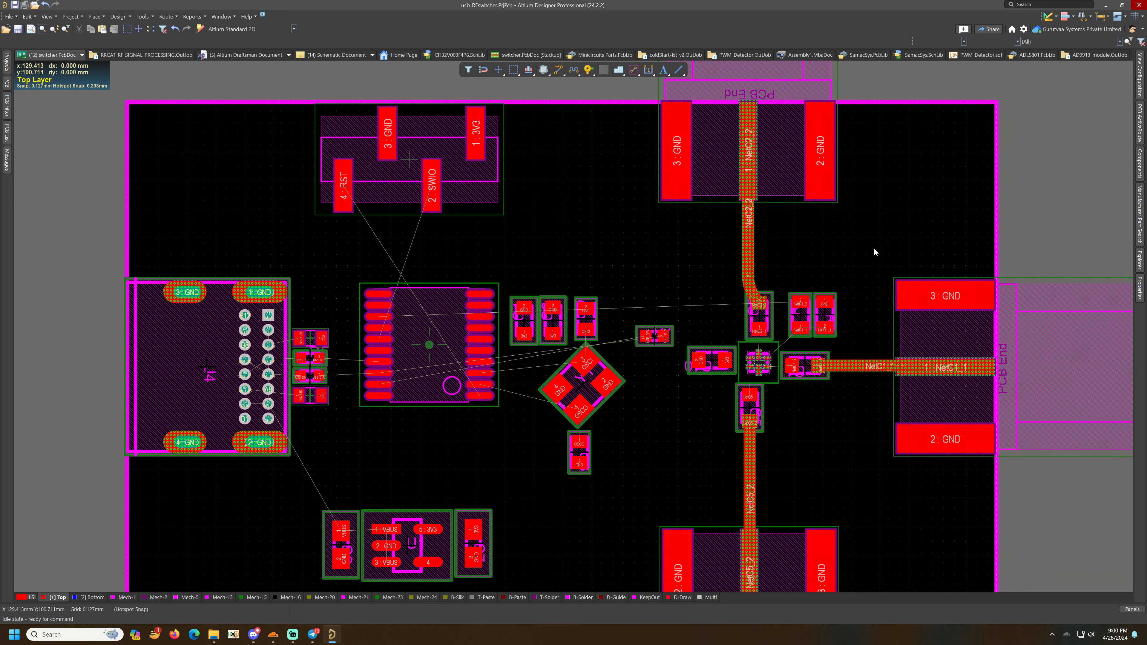
- Open the design rules and set the Schematic Clearance Constraint's second object match to Net GND
click(117, 16)
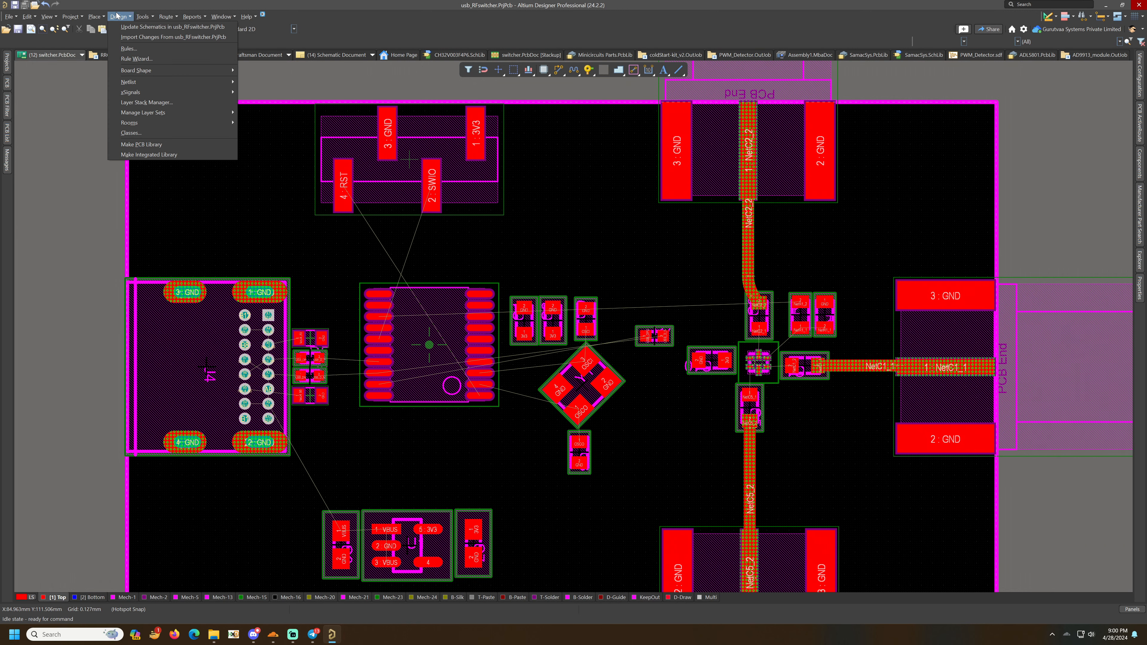
click(129, 48)
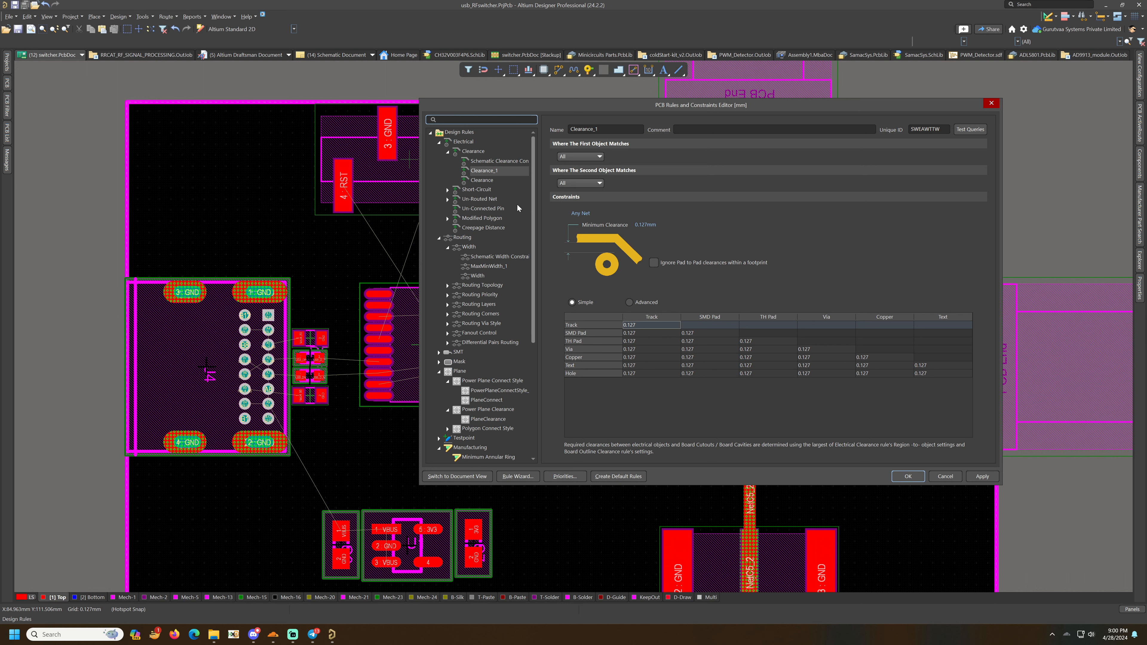
click(489, 162)
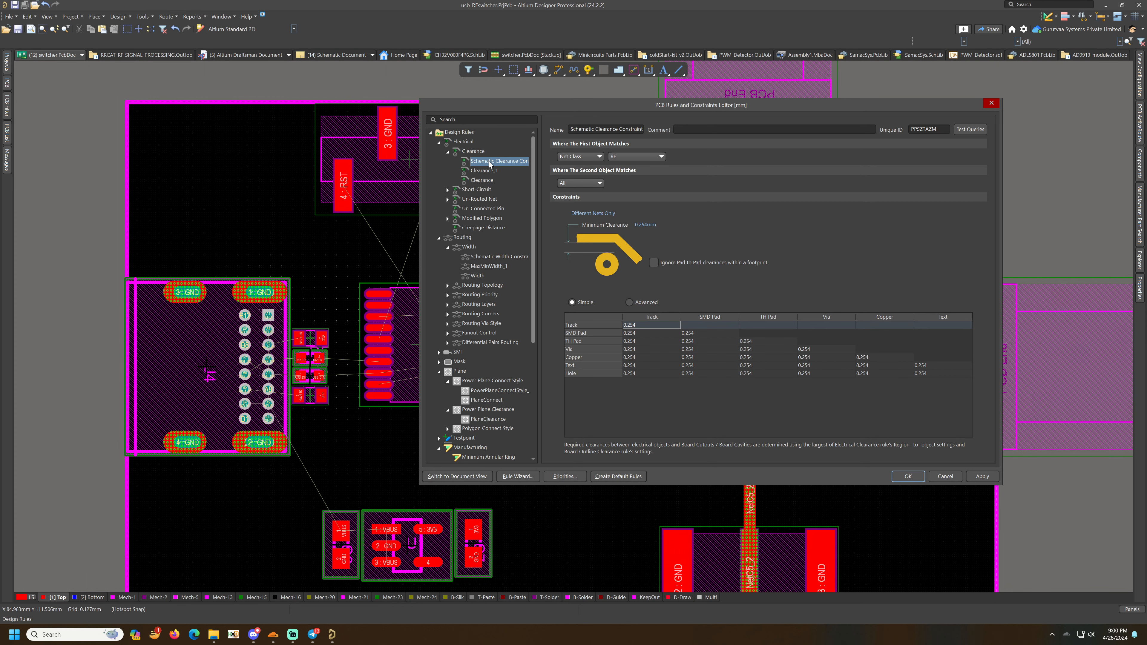
click(482, 170)
click(476, 188)
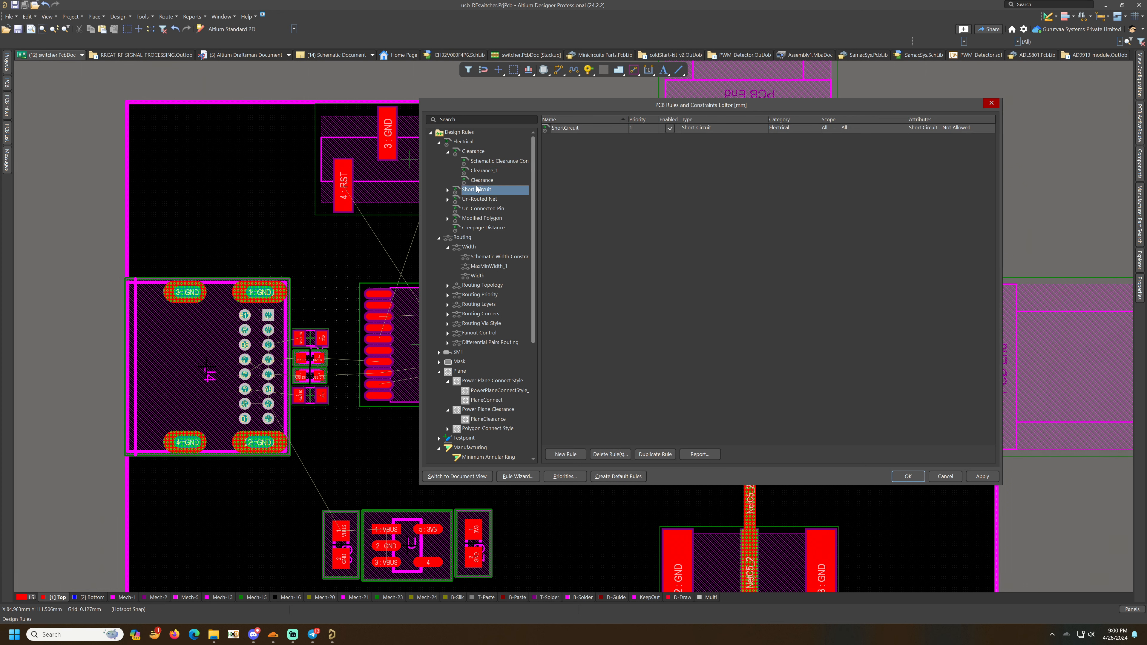
click(479, 181)
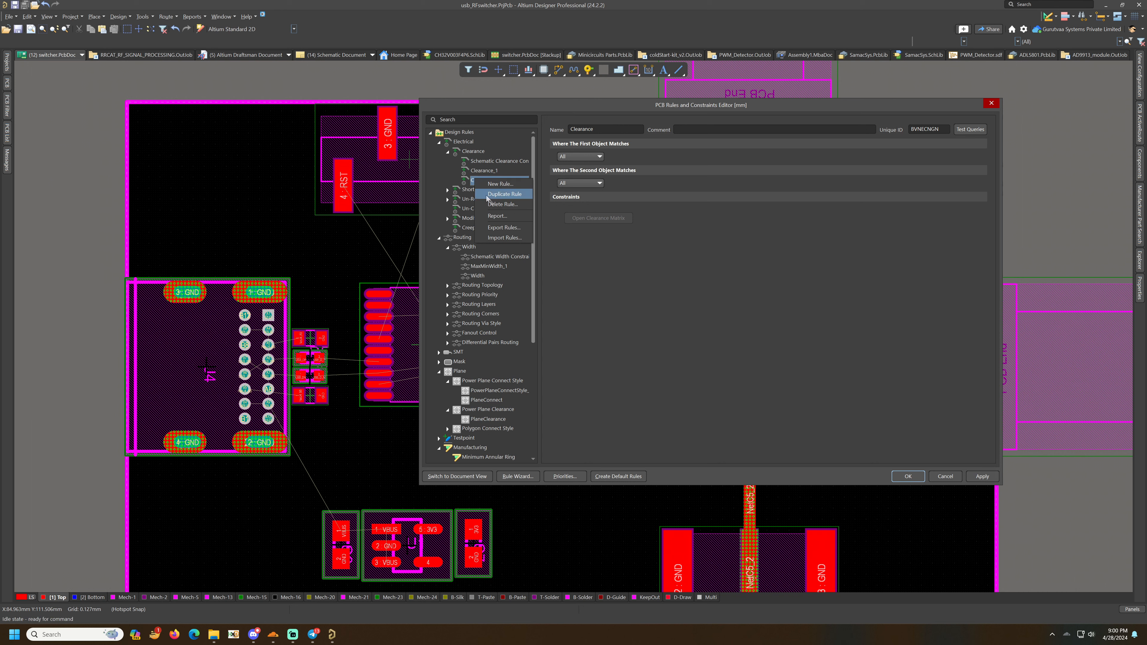
click(488, 161)
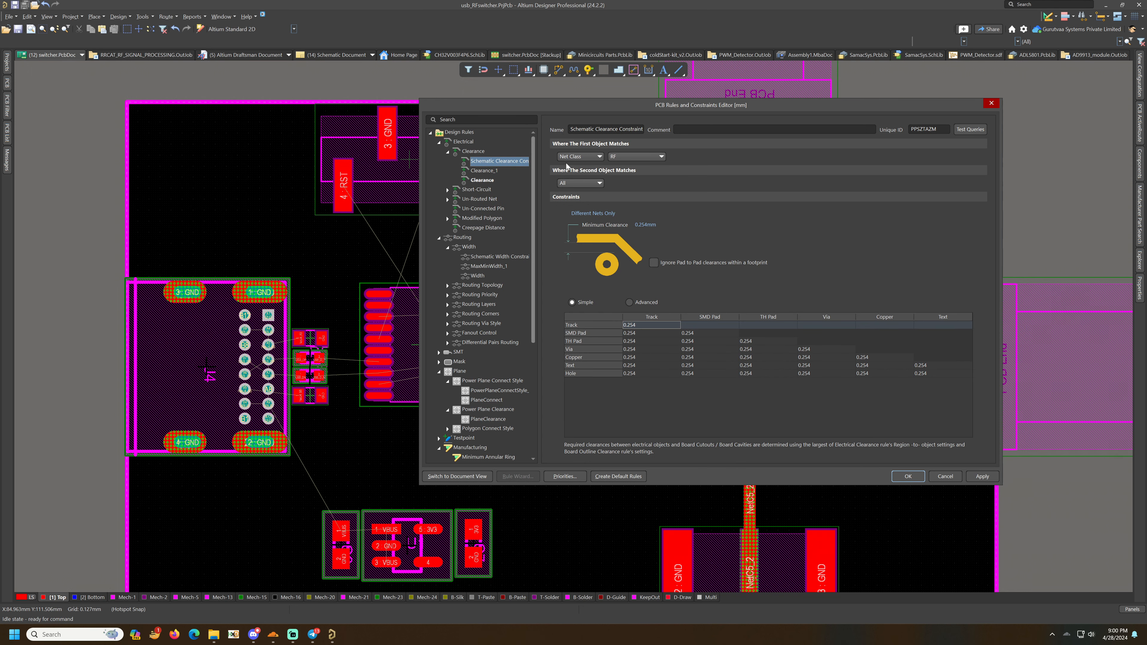
click(597, 183)
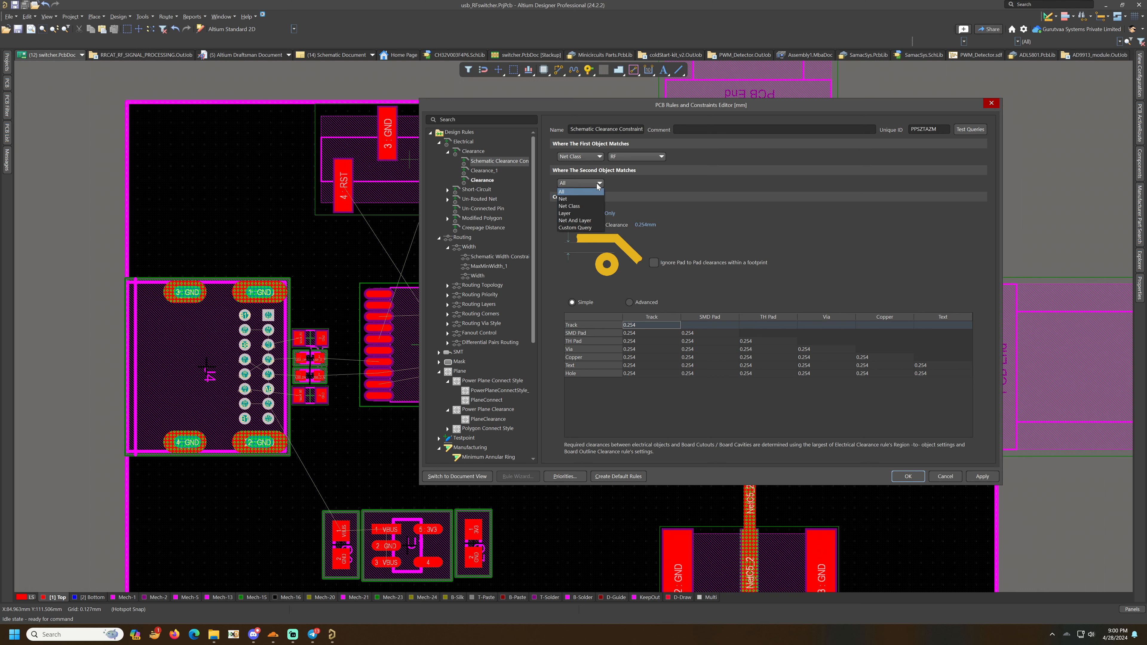
click(579, 199)
click(627, 183)
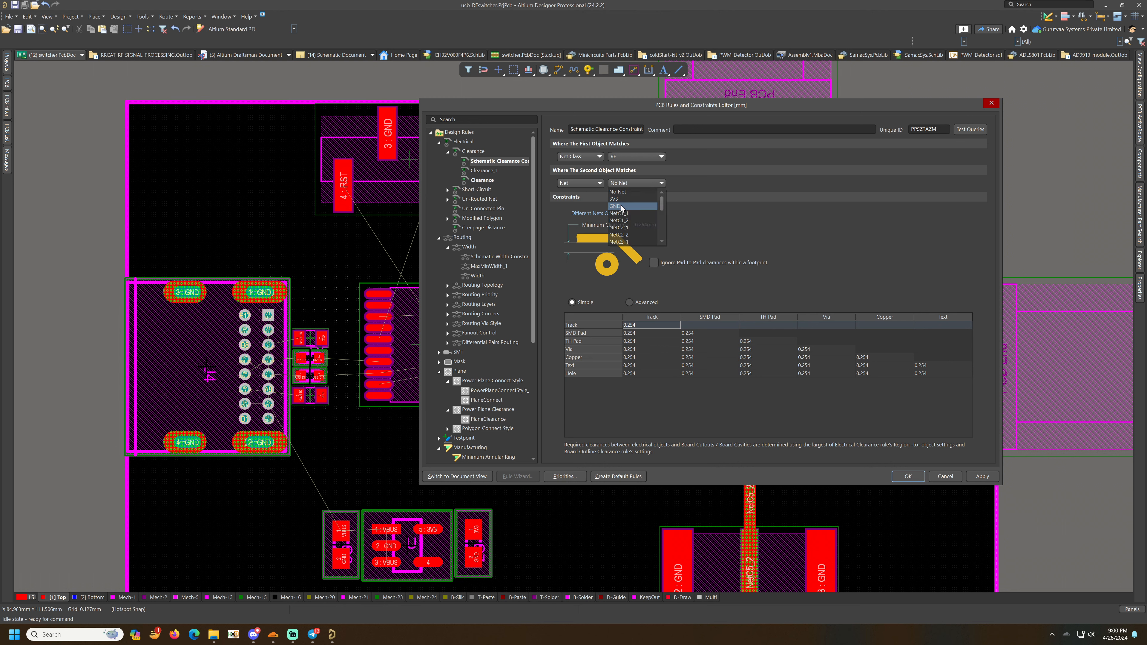
click(616, 206)
- Delete the Clearance rule, close the rules editor with OK and save the board
key(Delete)
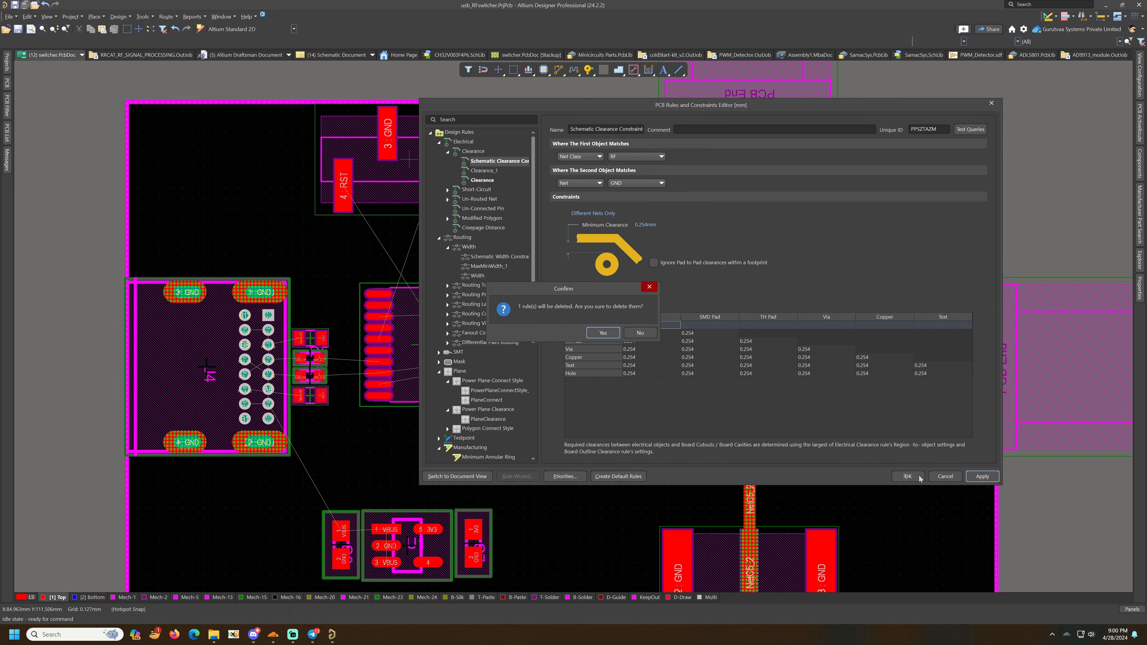
click(602, 333)
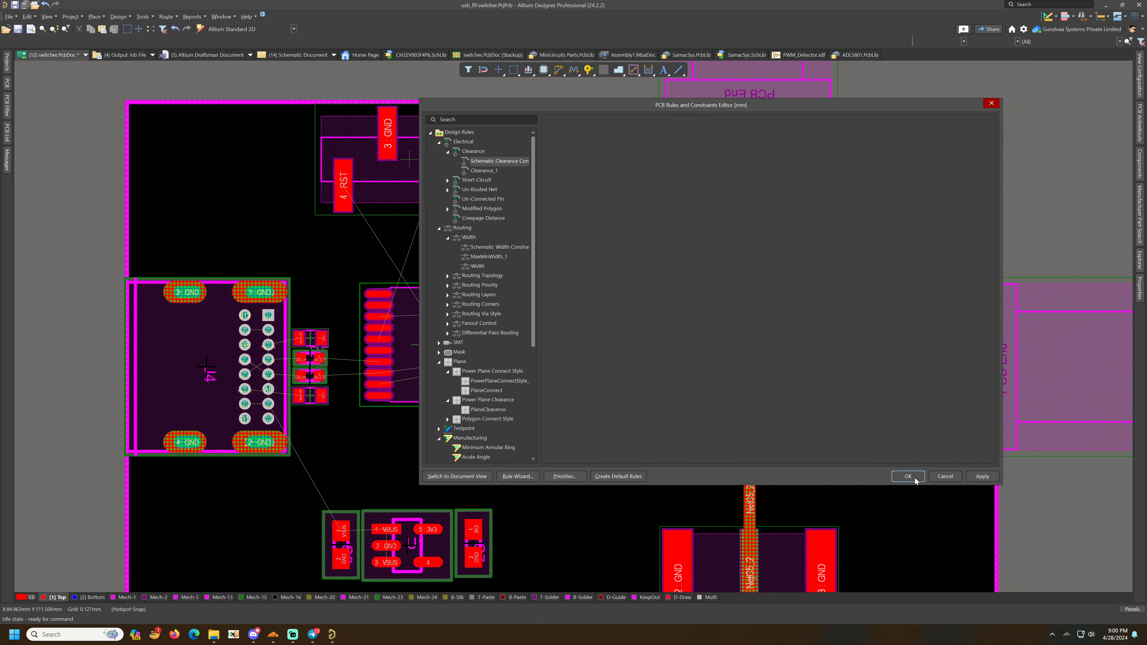
click(915, 478)
key(ctrl+s)
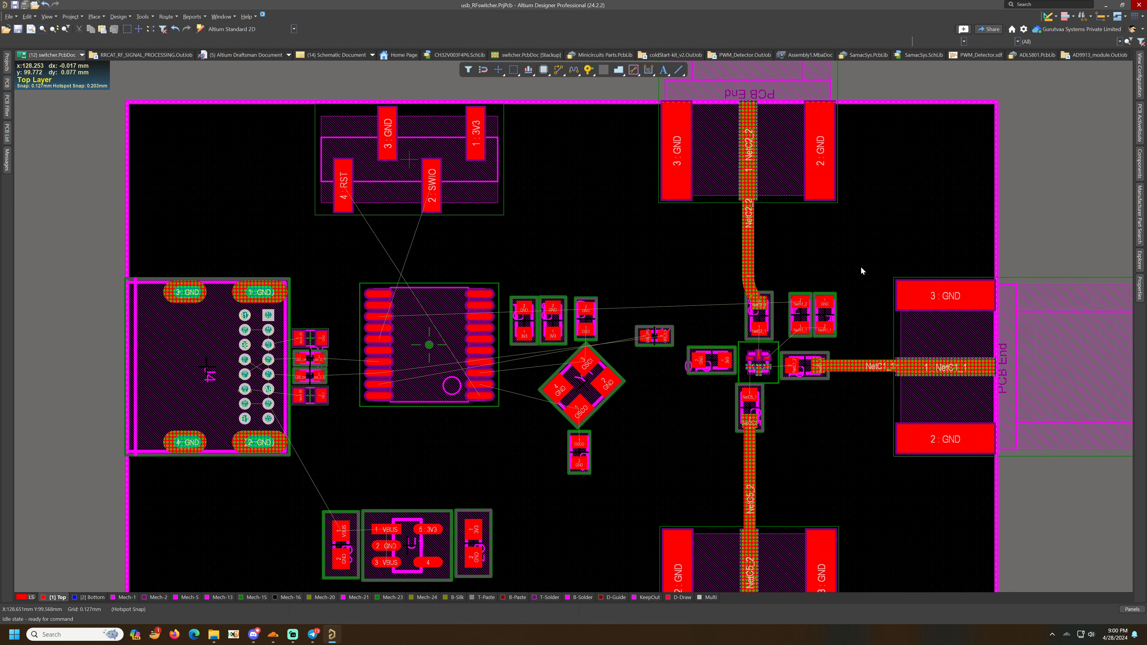
- Reopen the design rules and delete the Width routing rule
click(119, 16)
click(128, 48)
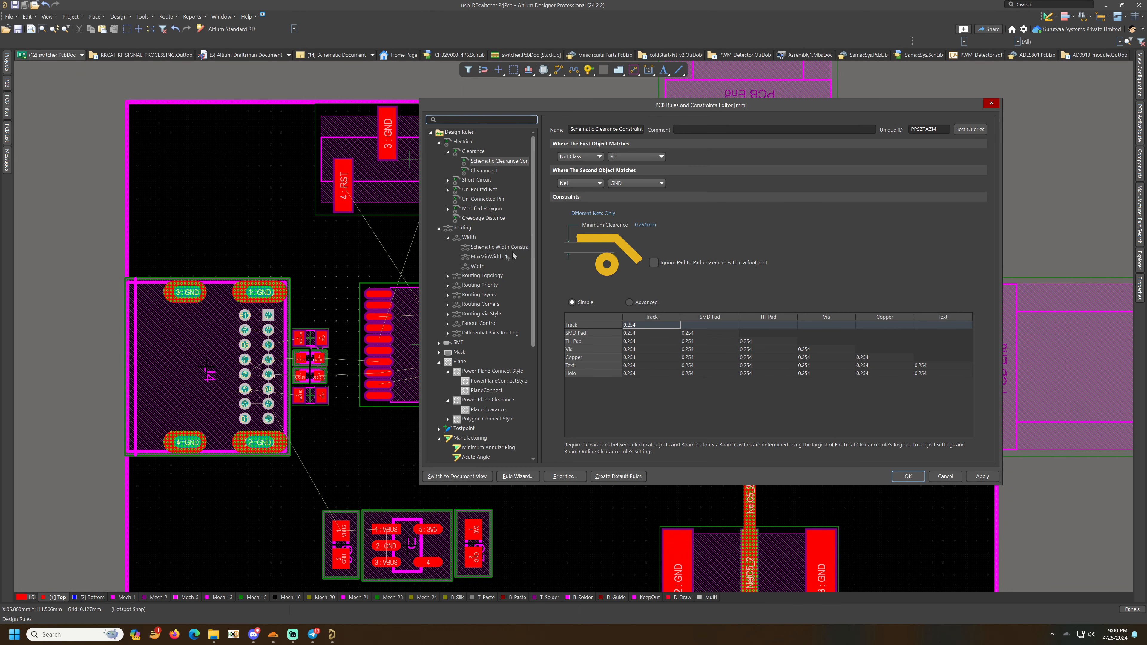
click(480, 266)
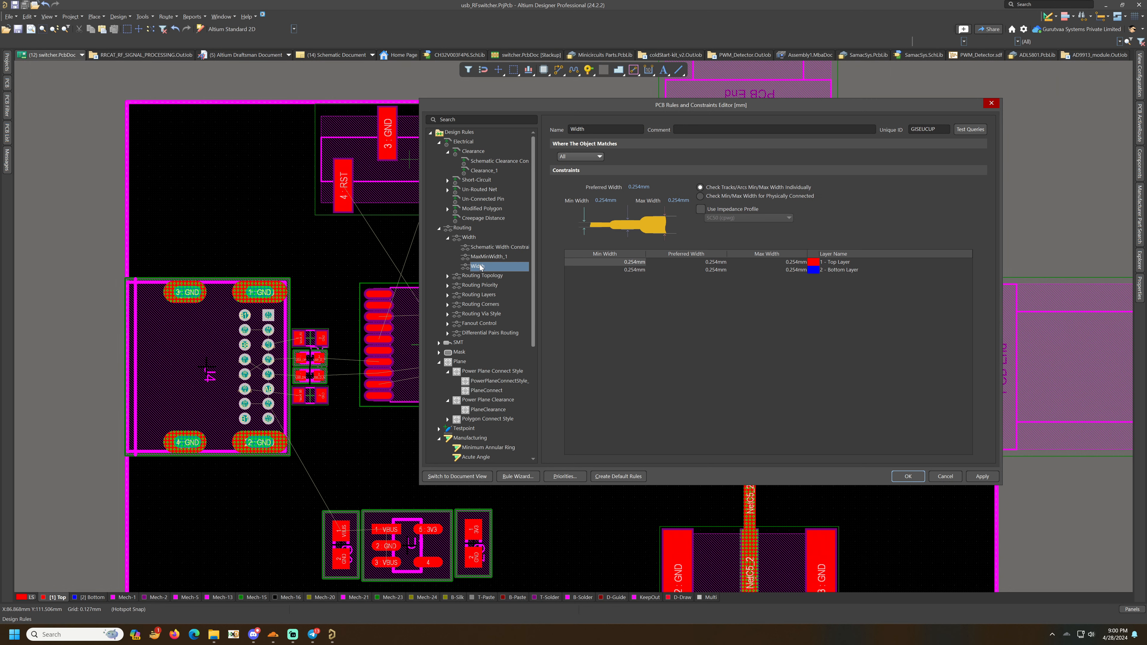
right_click(481, 267)
click(500, 294)
click(906, 477)
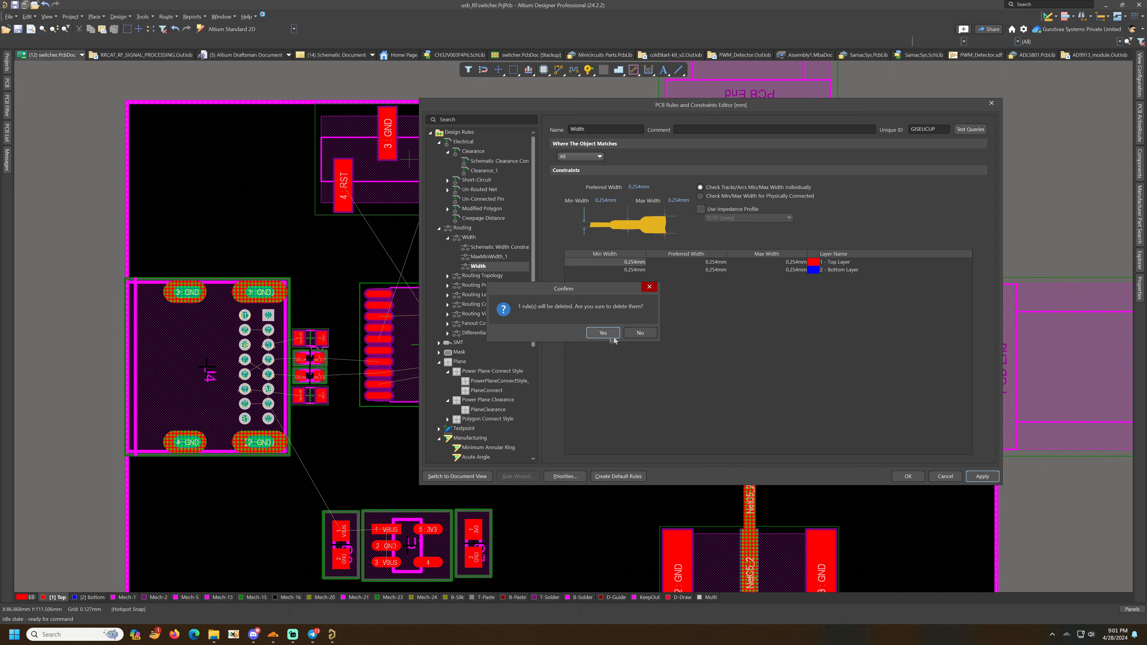
click(602, 332)
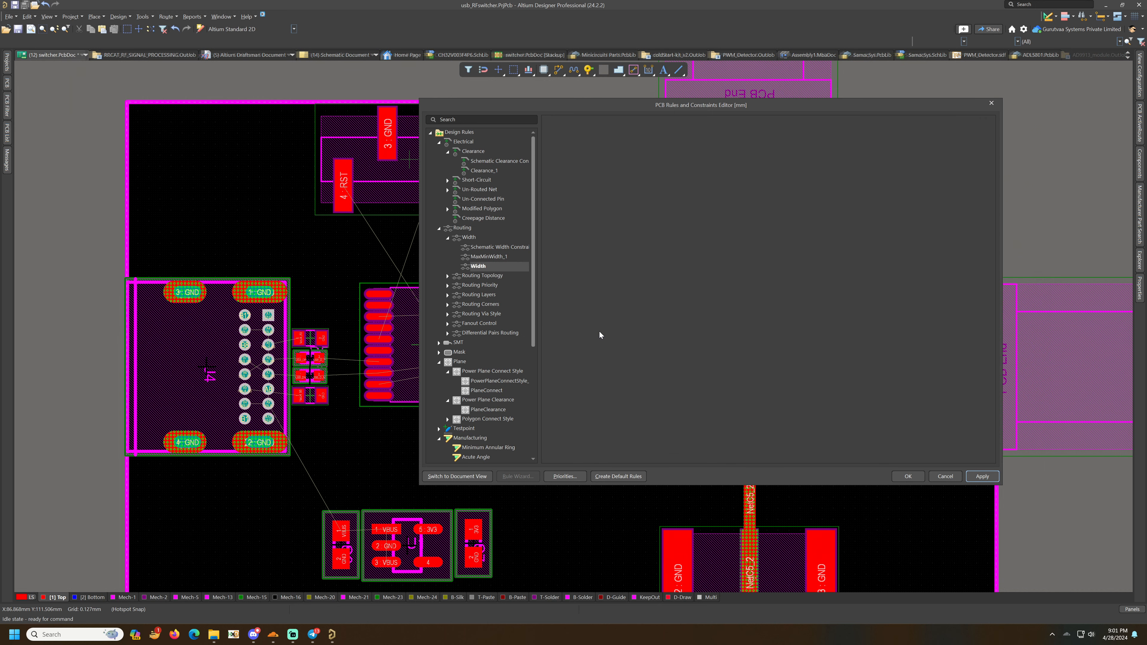
- Examine the Schematic Width Constraint and MaxMinWidth_1 width rules
click(480, 247)
click(482, 256)
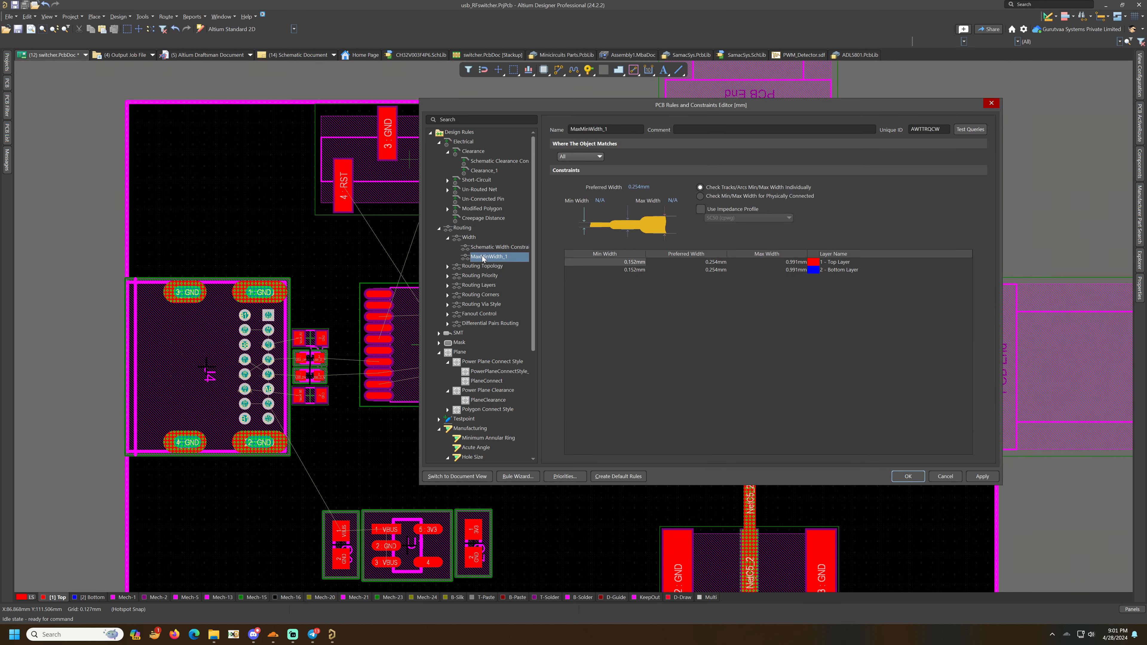
right_click(482, 256)
click(504, 283)
click(499, 247)
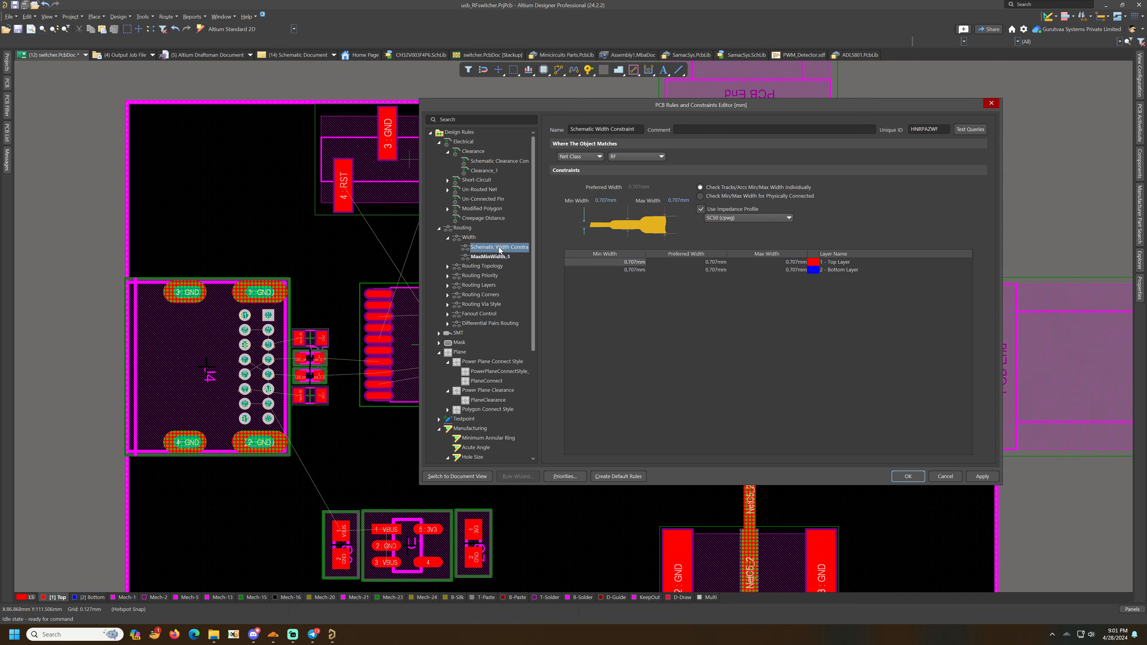
click(469, 238)
click(483, 248)
double_click(469, 238)
double_click(469, 238)
- Create a new Width rule with a minimum width of 0.2 mm and maximum width of 1 mm
click(569, 454)
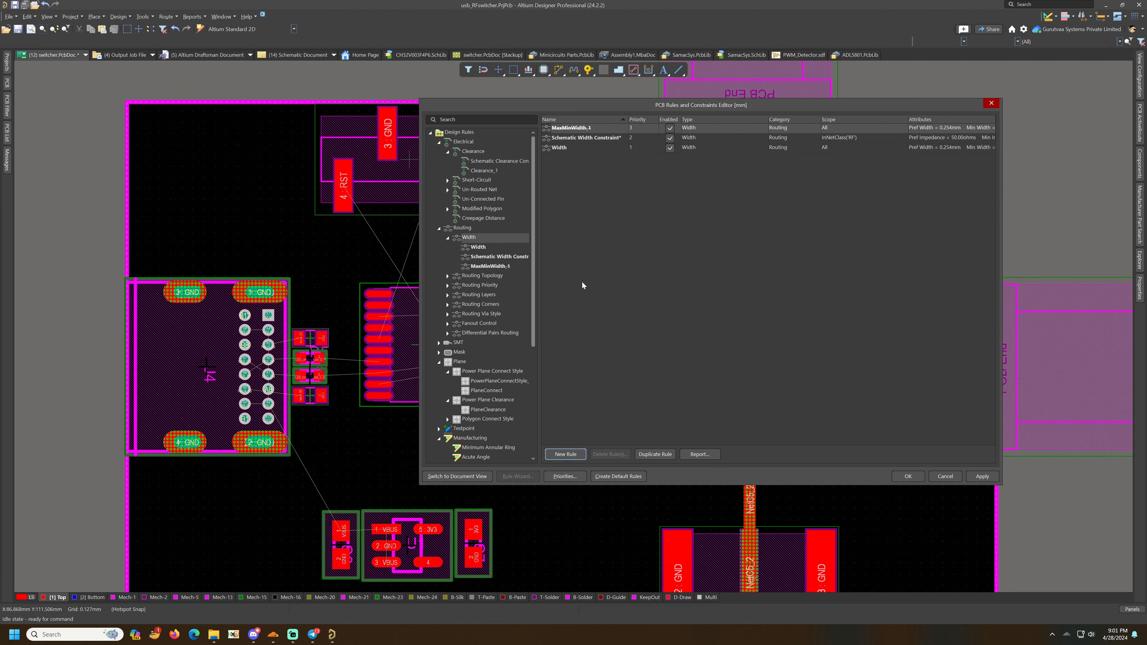
click(477, 247)
click(678, 201)
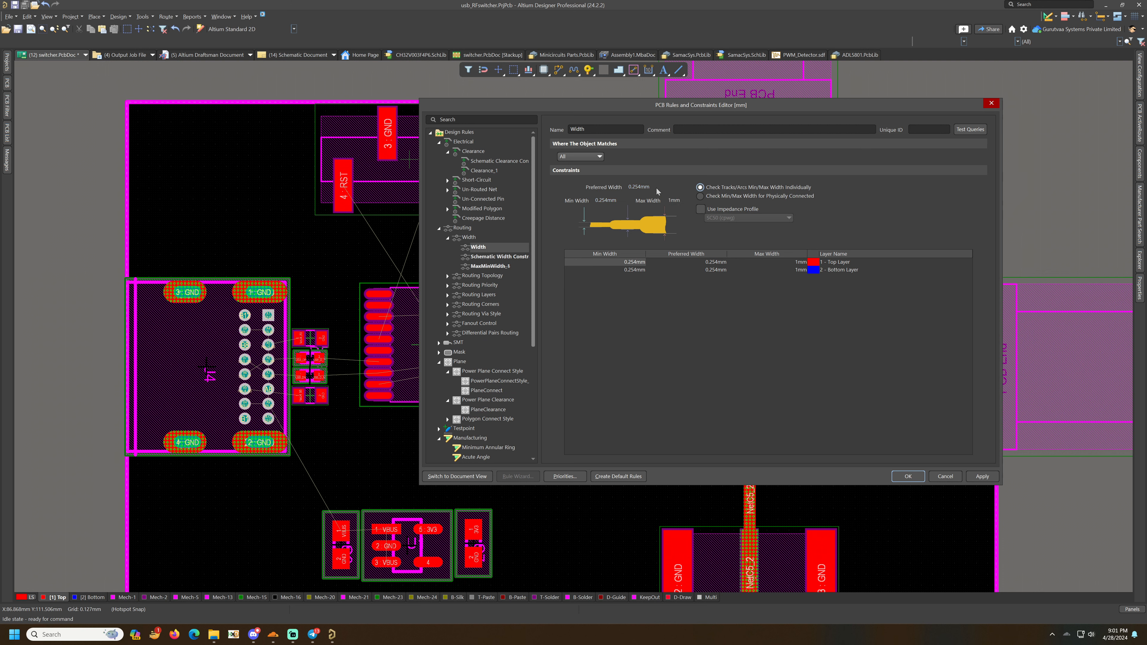
click(604, 203)
text(0.2)
key(Tab)
- Delete the selected rule, close the rules editor and save the board
key(Delete)
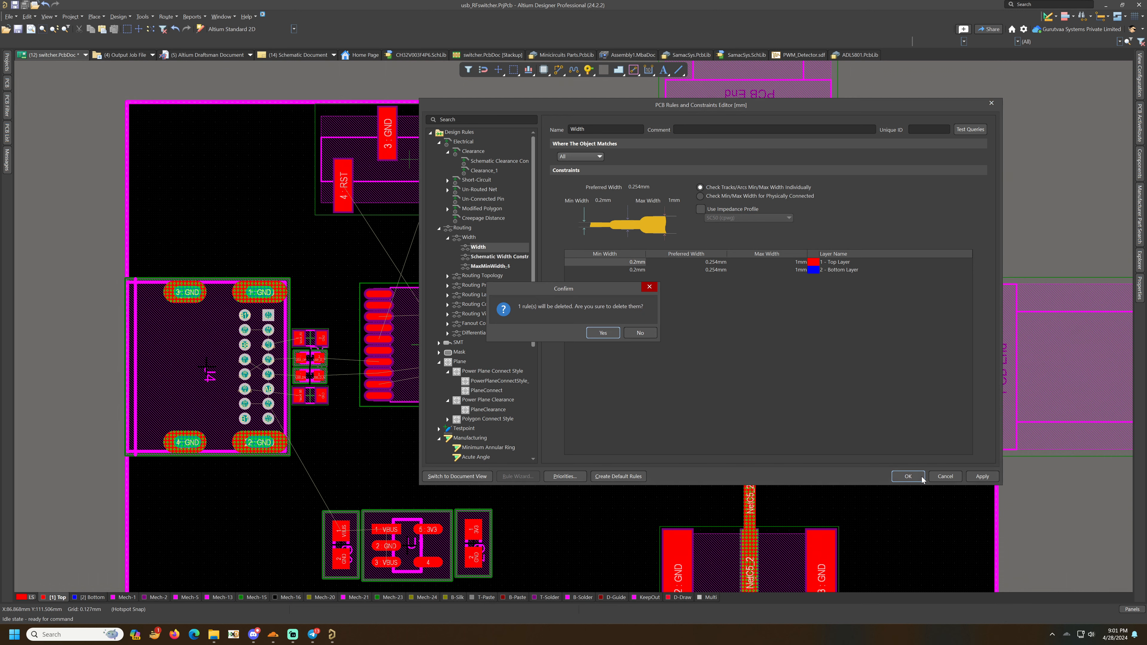
click(602, 332)
key(Return)
key(ctrl+s)
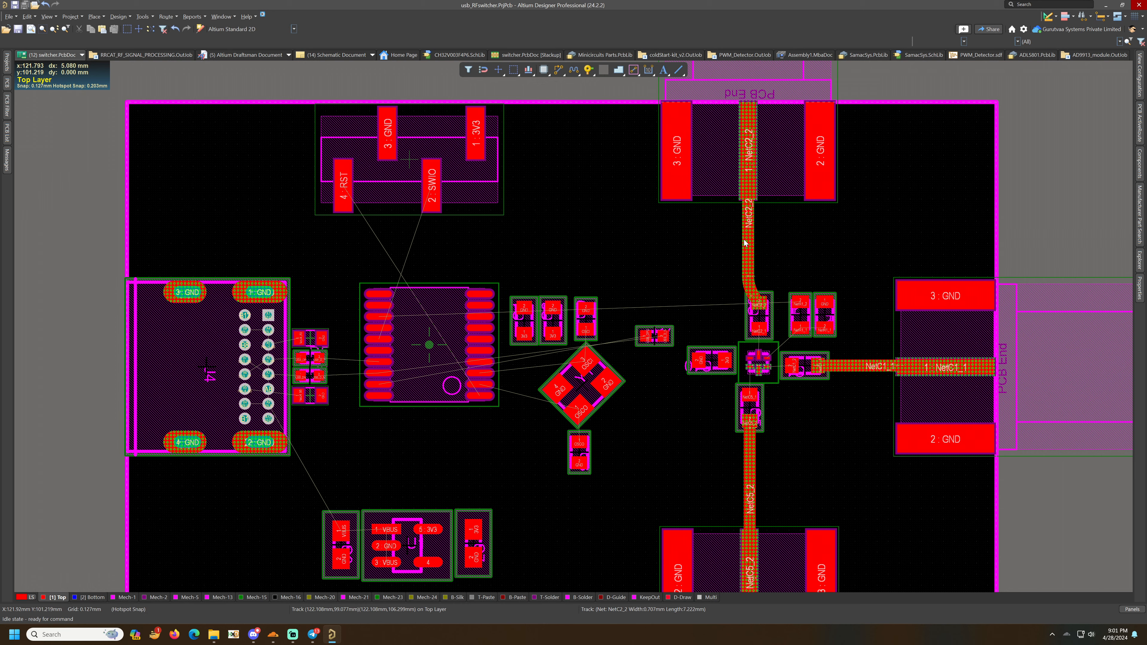
click(297, 636)
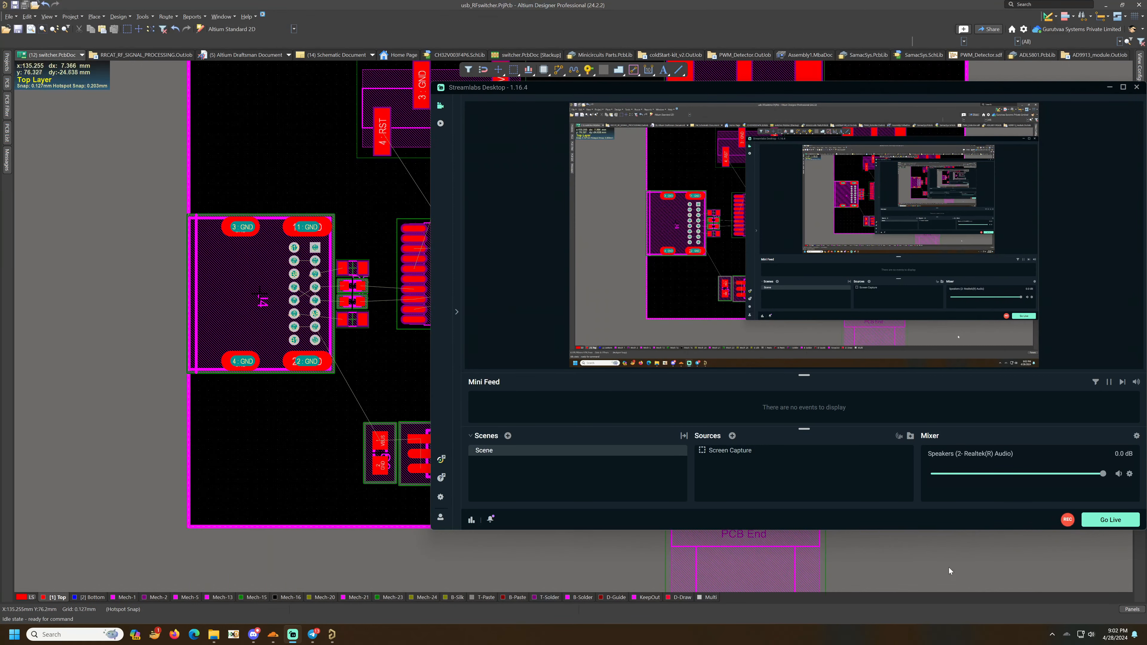
click(948, 568)
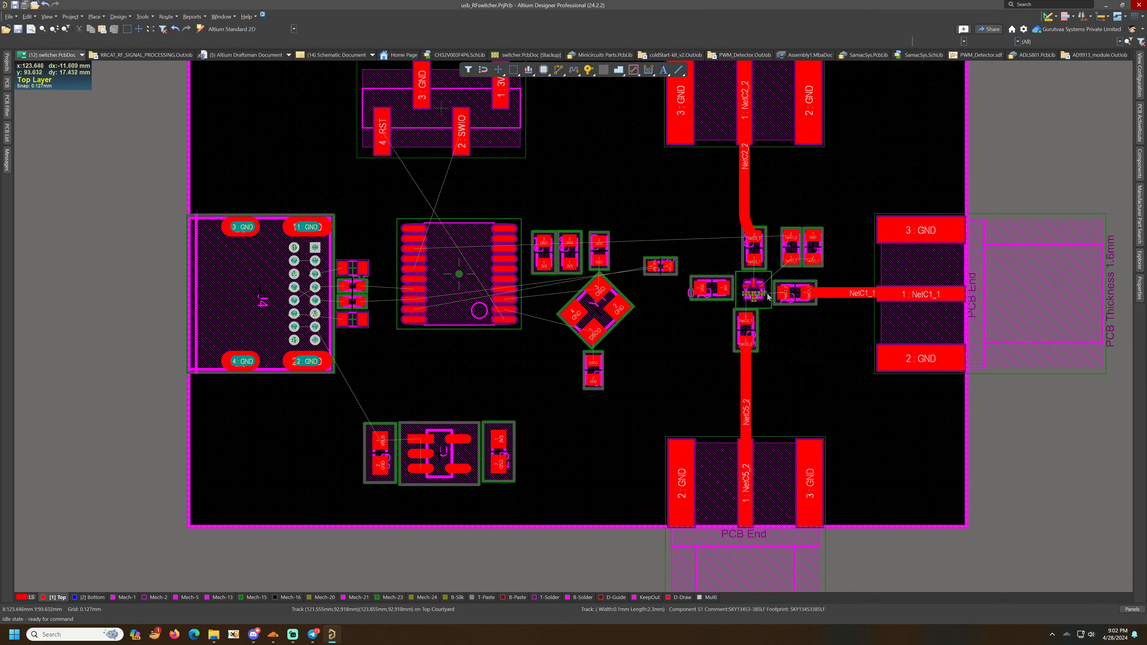
- Route the NetC1_2 trace from the capacitor pad to the switch IC pin
ctrl+scroll(760, 273, up, 4)
ctrl+scroll(759, 272, up, 2)
right_drag(760, 272, 694, 368)
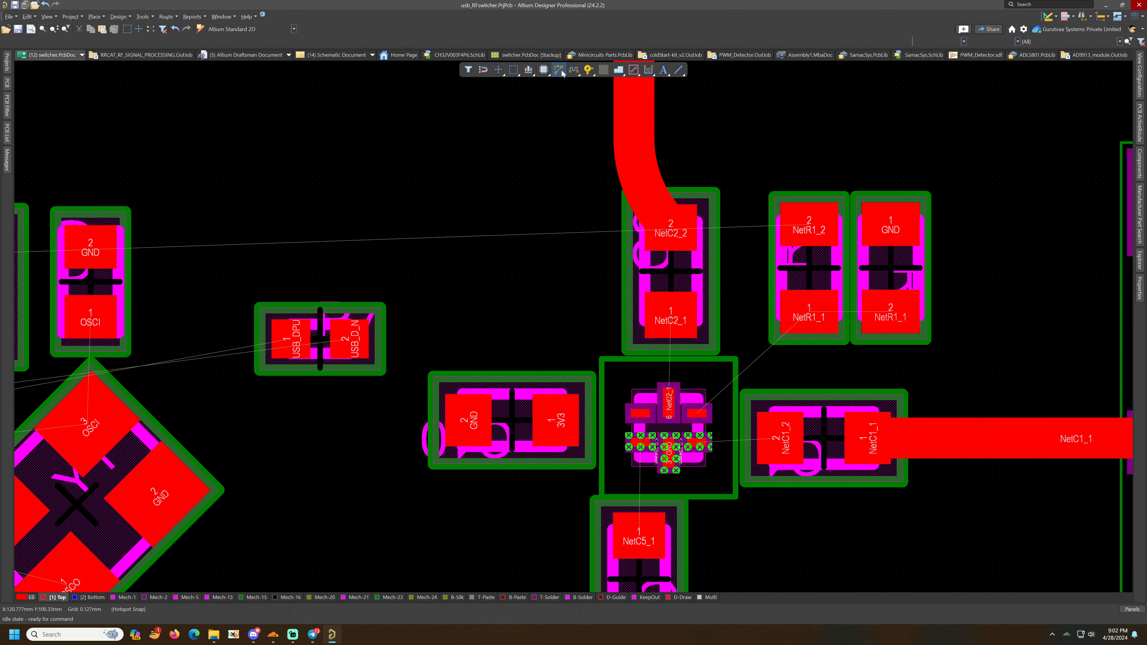
key(ctrl+w)
click(788, 447)
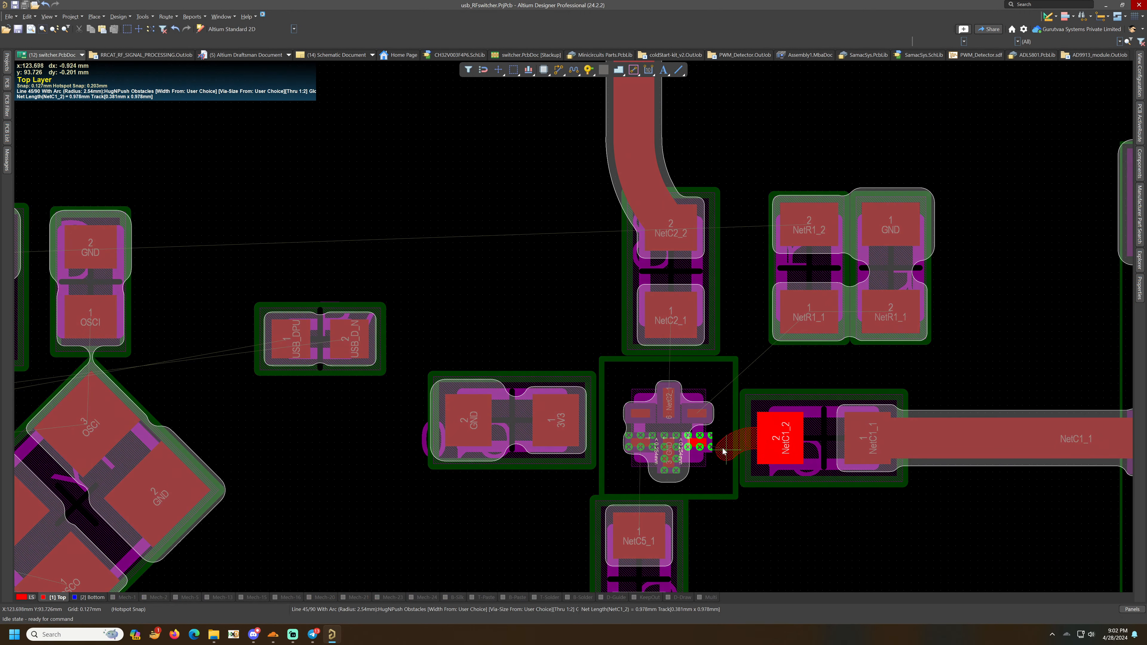
right_click(698, 447)
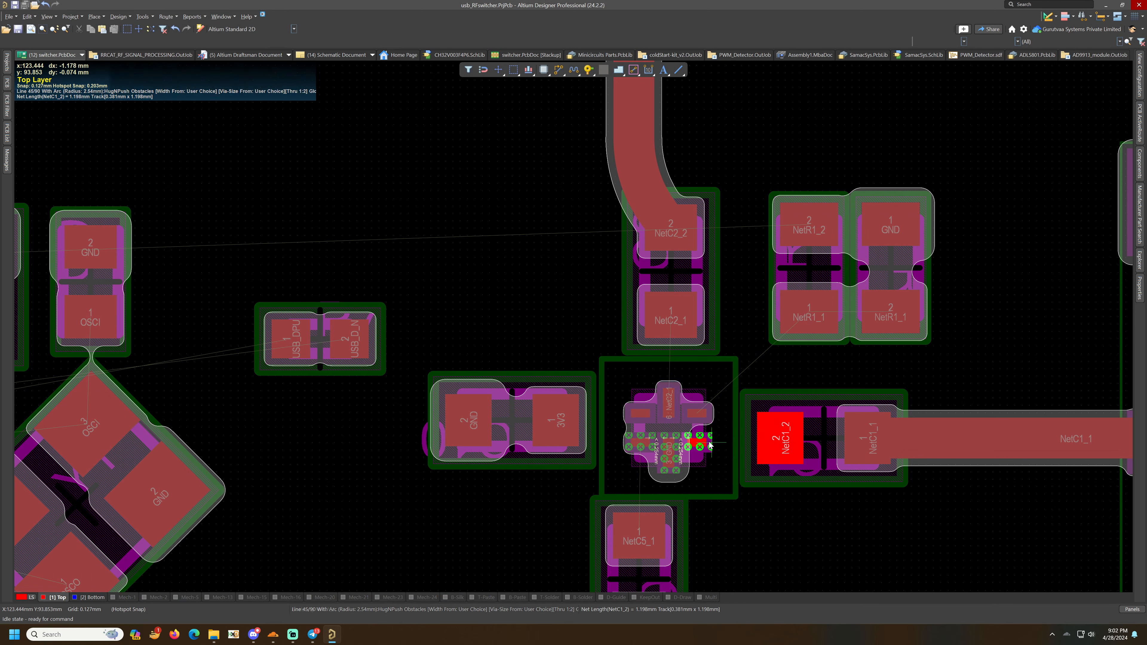
click(698, 444)
click(777, 440)
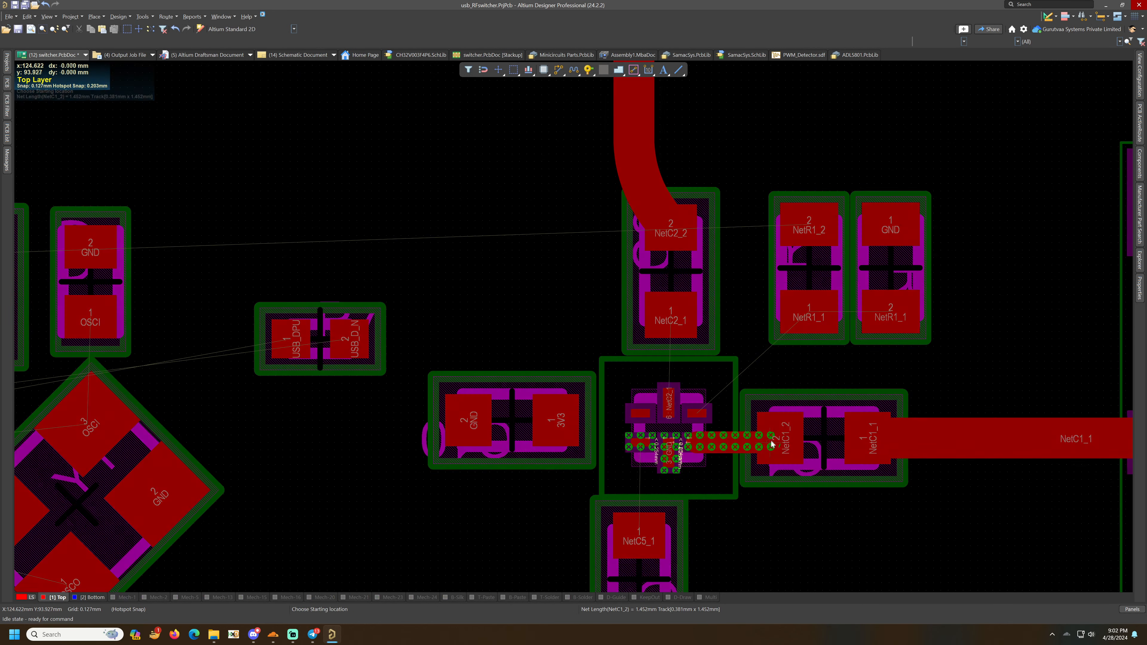
- Route the NetC2_1 trace from the switch IC pin up to the capacitor pad
click(697, 414)
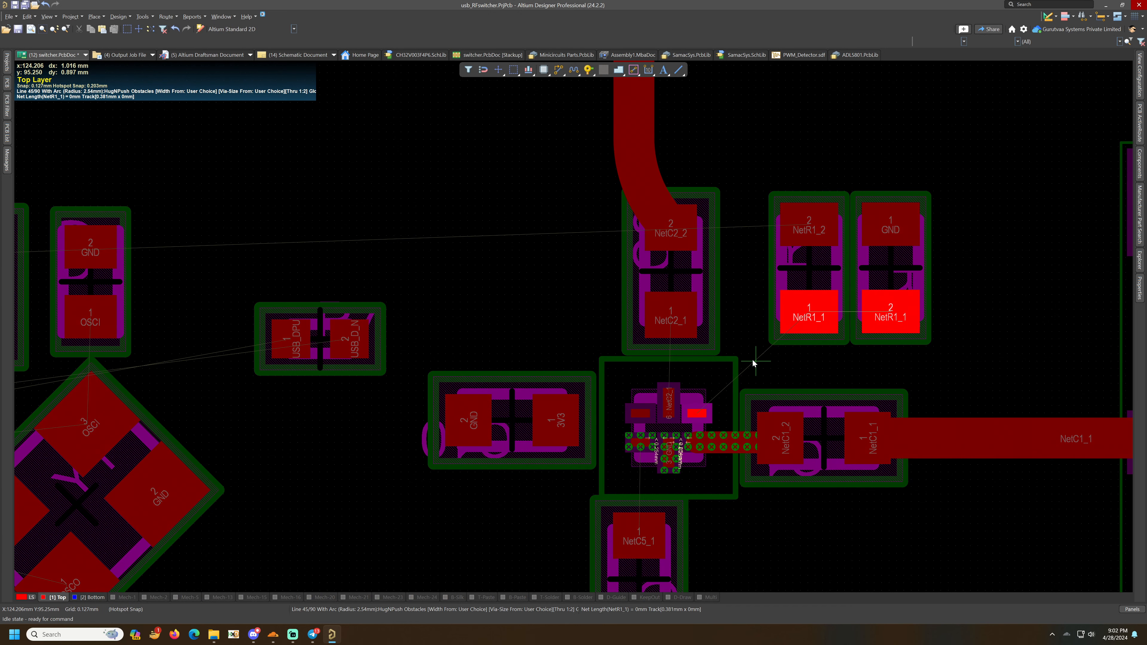
right_click(753, 362)
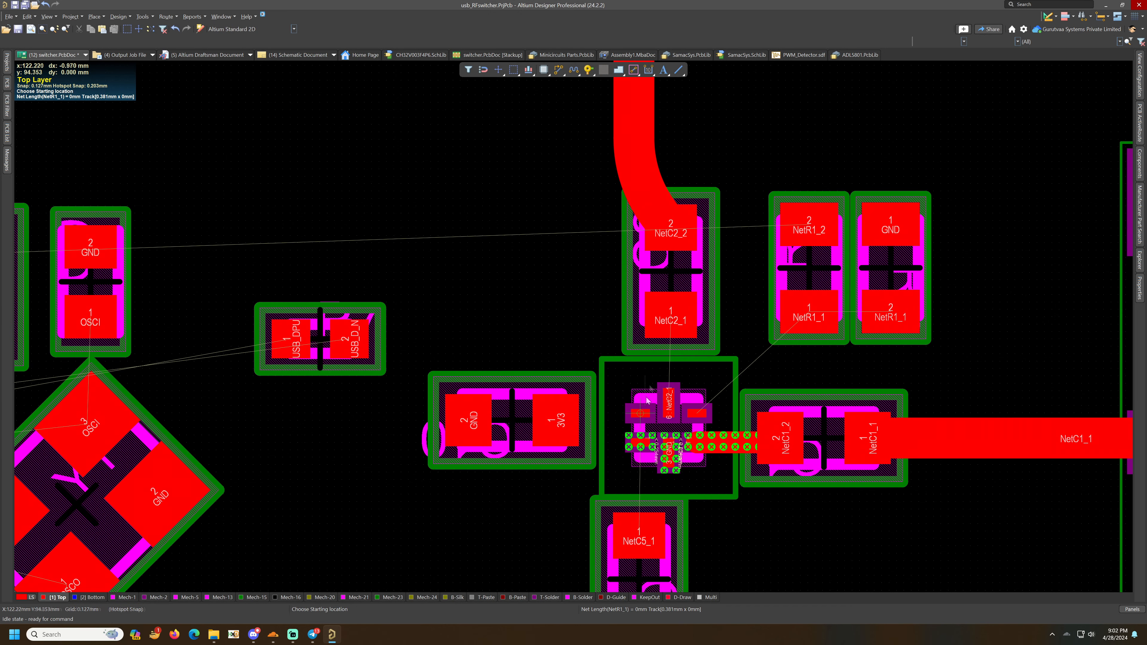
click(668, 399)
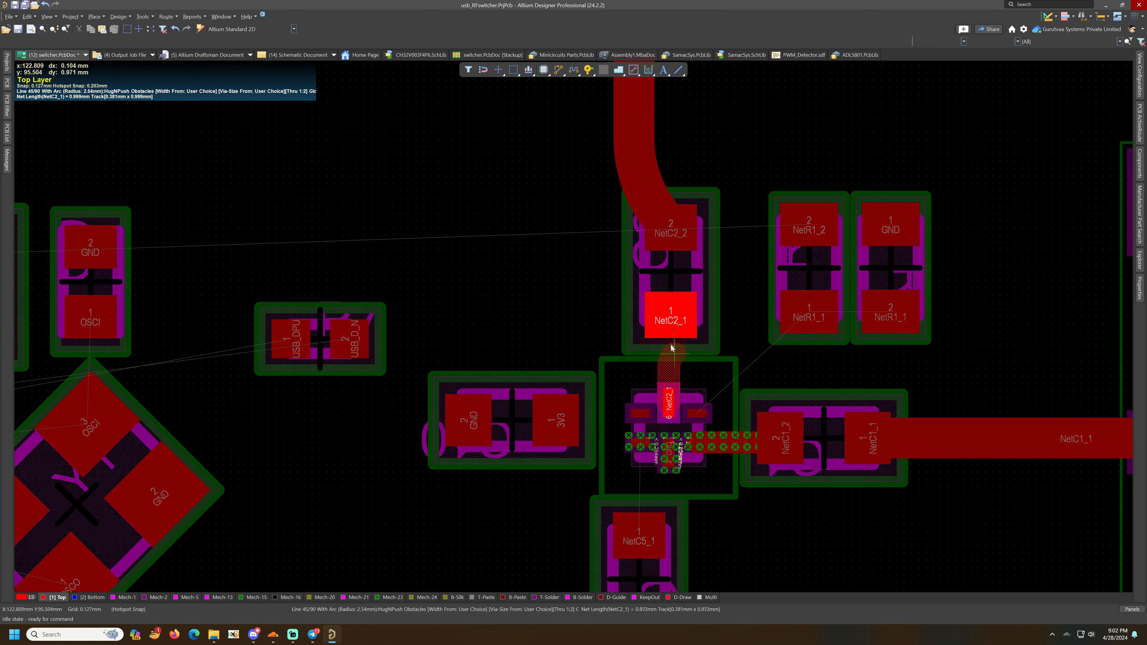
click(672, 316)
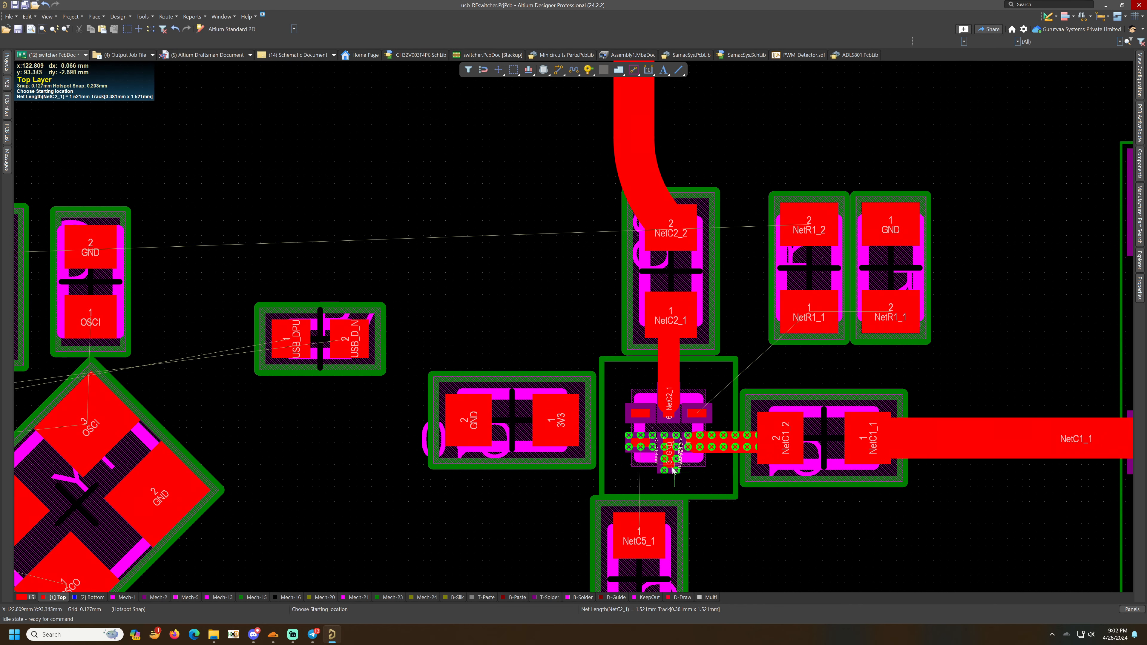
- Route an arced NetC5_1 trace from the switch IC pin down to the capacitor pad and tidy its end at the pin
click(633, 446)
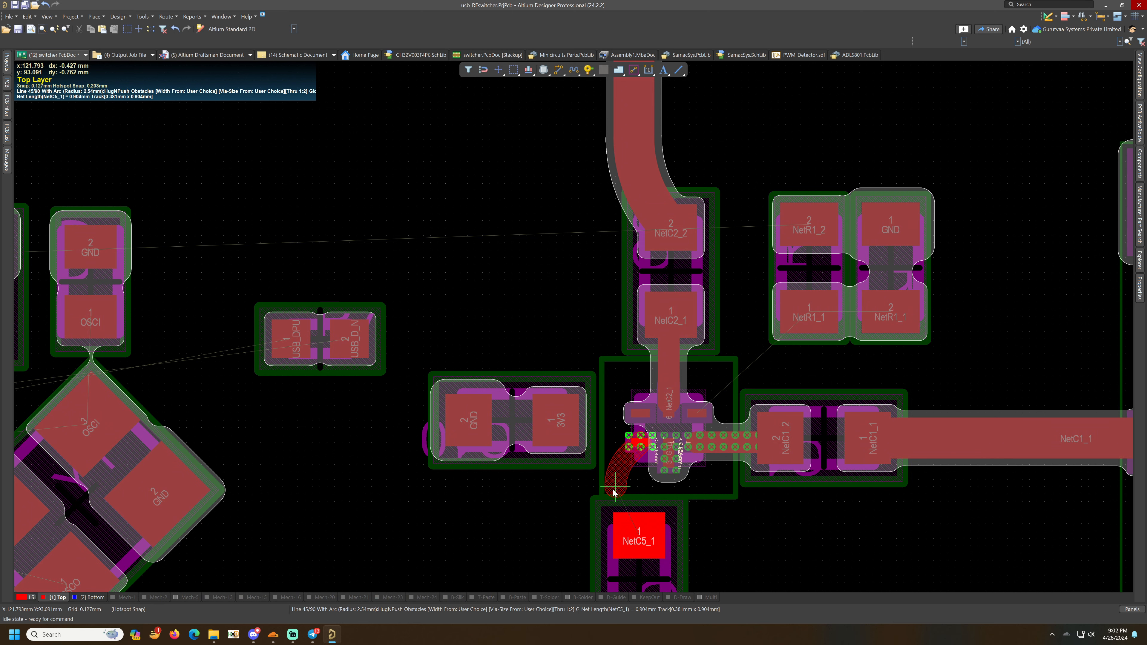
click(613, 488)
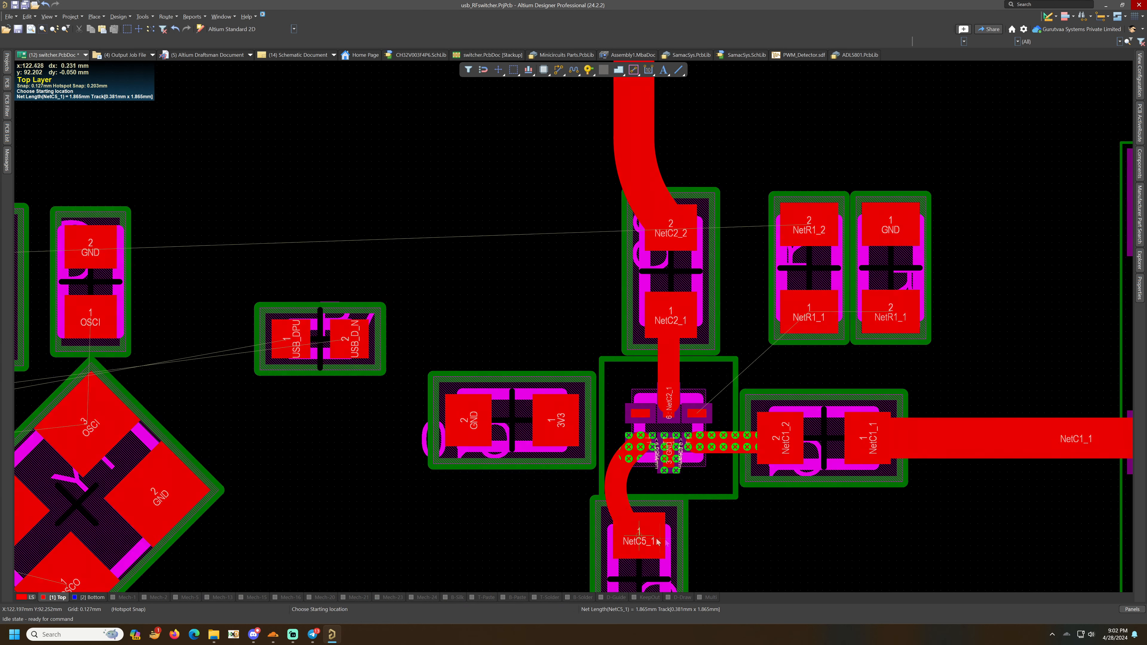
ctrl+scroll(634, 474, up, 2)
click(635, 457)
drag(637, 451, 651, 428)
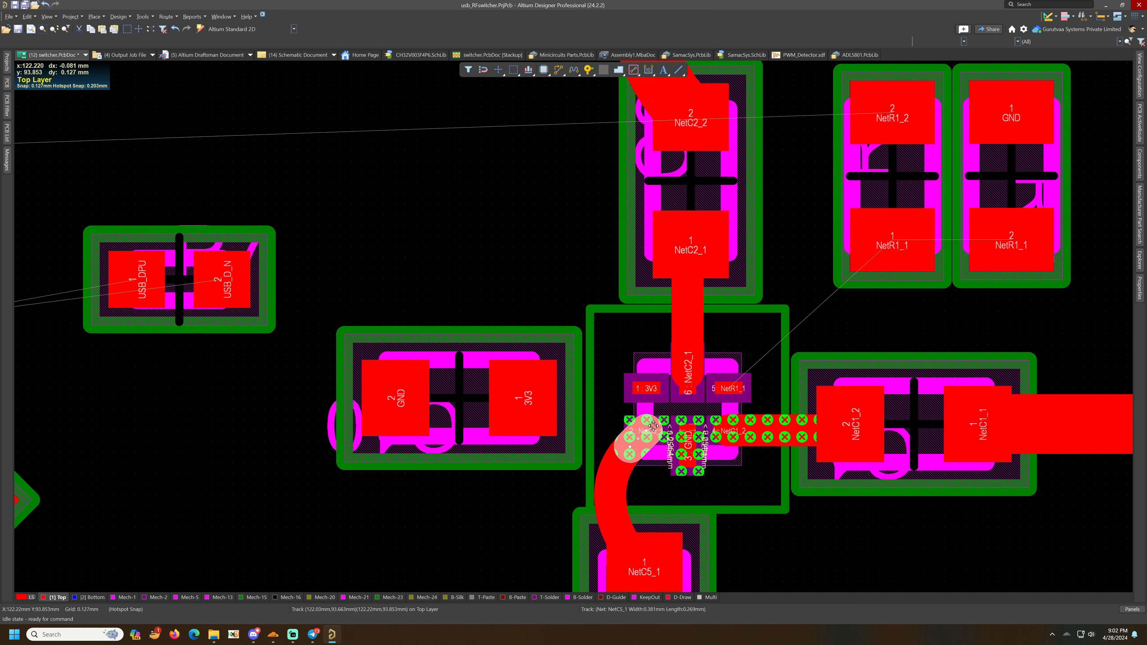
key(Delete)
click(635, 453)
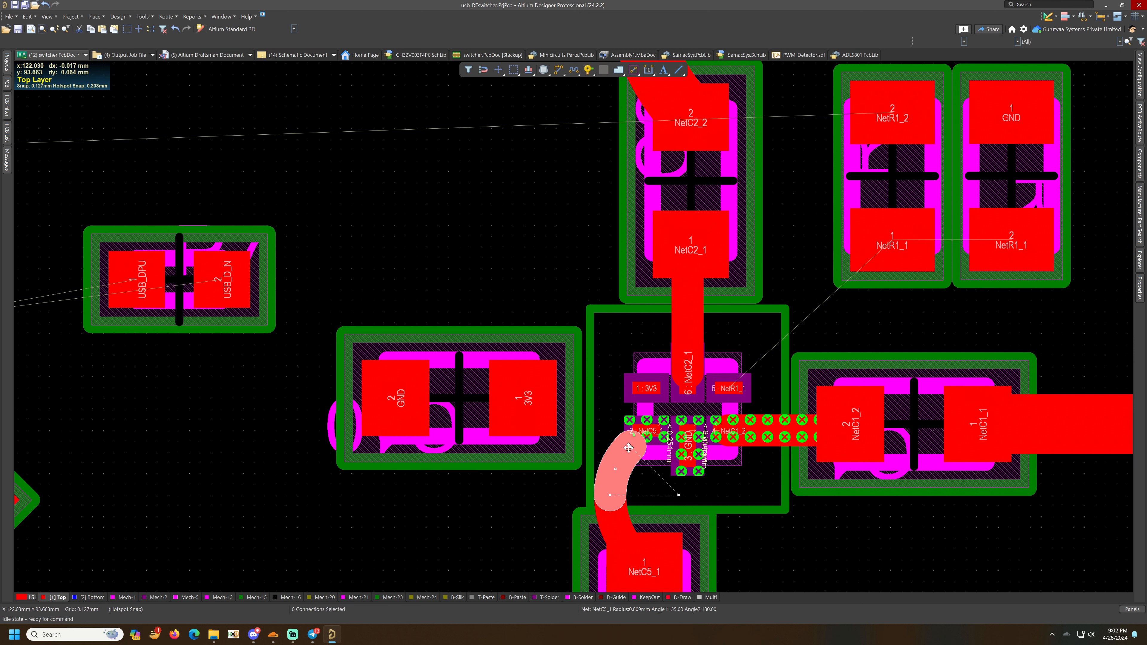
drag(629, 446, 637, 438)
click(815, 556)
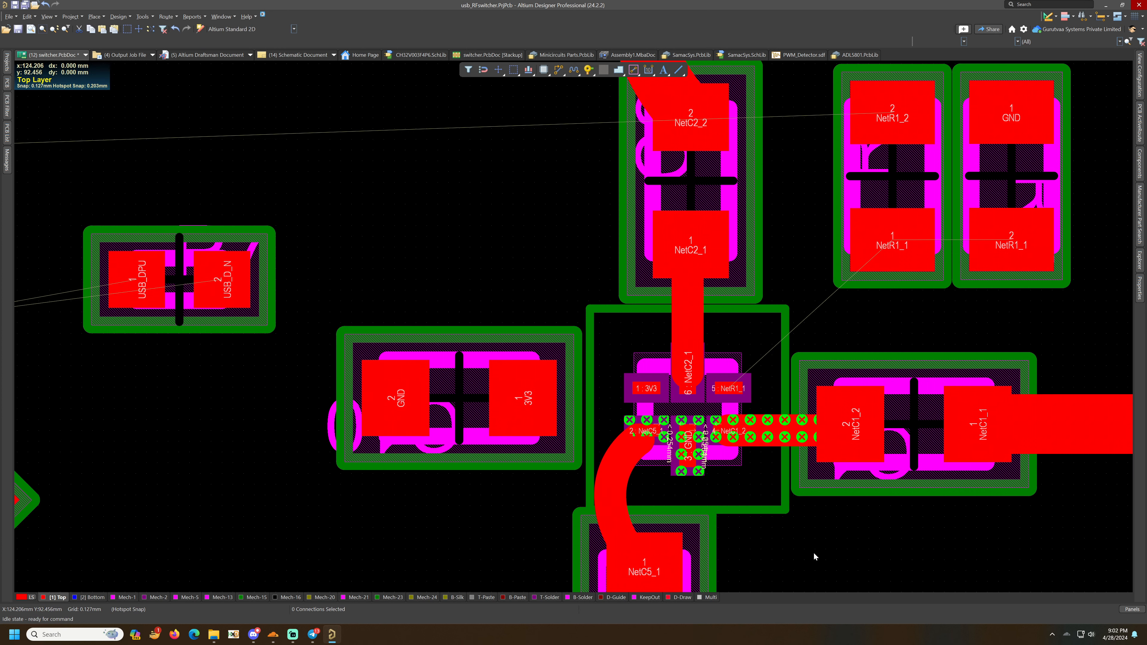
- Trim the NetC1_2 and NetC2_1 trace ends so they stop at the switch IC pins
click(763, 435)
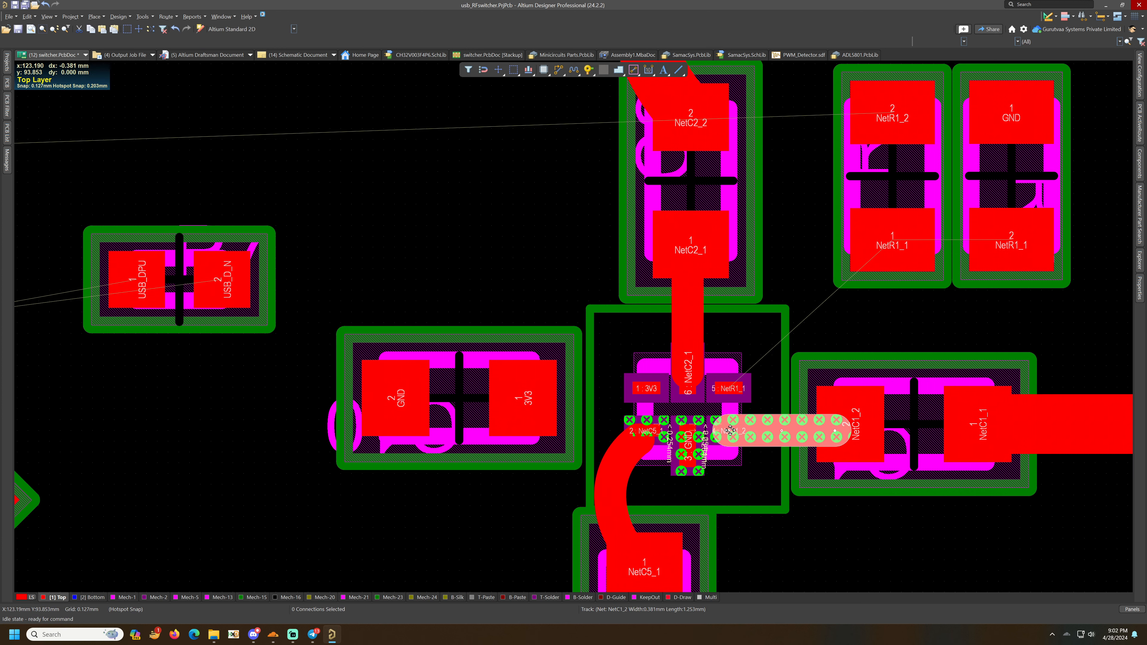
drag(728, 431, 746, 431)
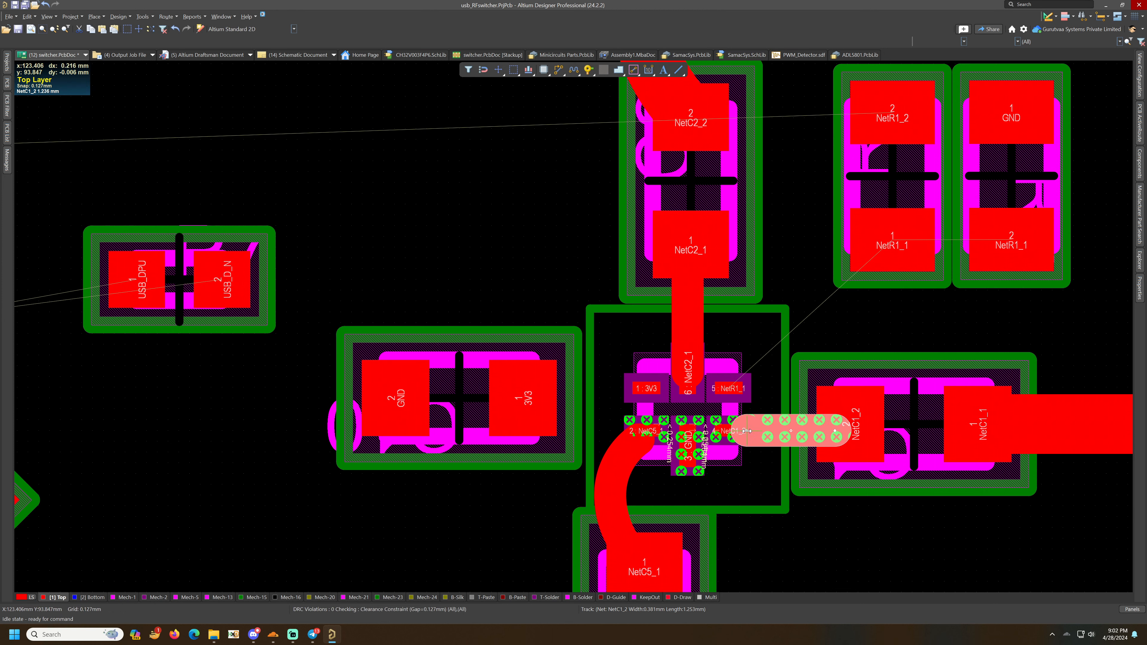
click(781, 494)
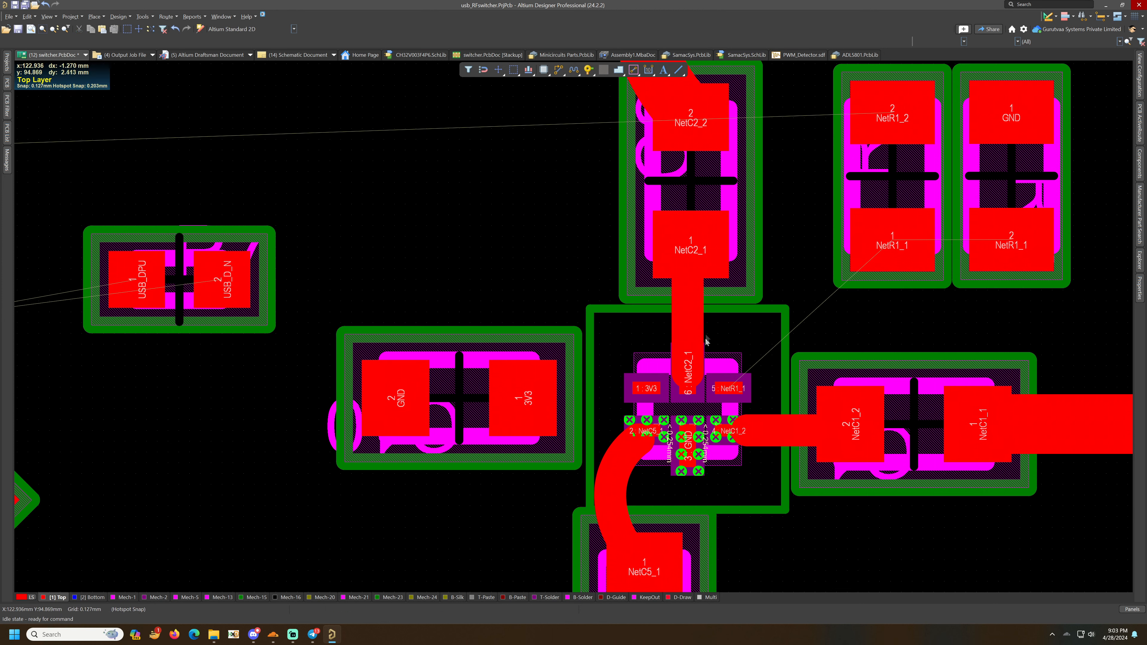
click(703, 324)
drag(687, 371, 689, 350)
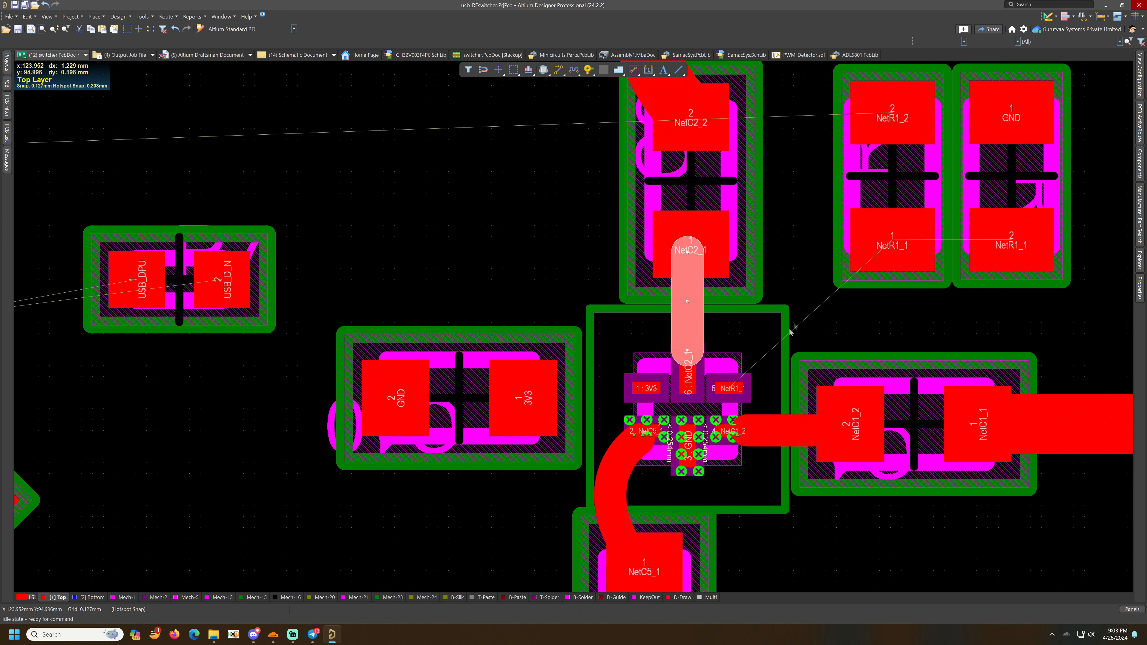
click(795, 283)
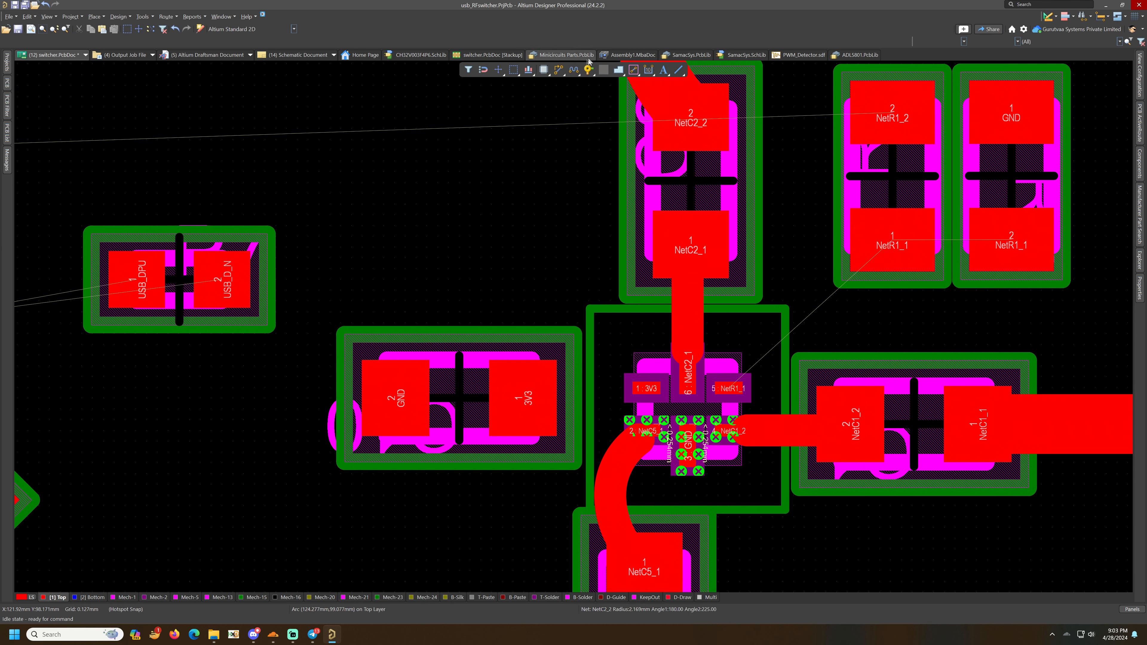
- Route the NetR1_1 trace diagonally from the switch IC pin to both resistor pads
click(559, 70)
click(729, 388)
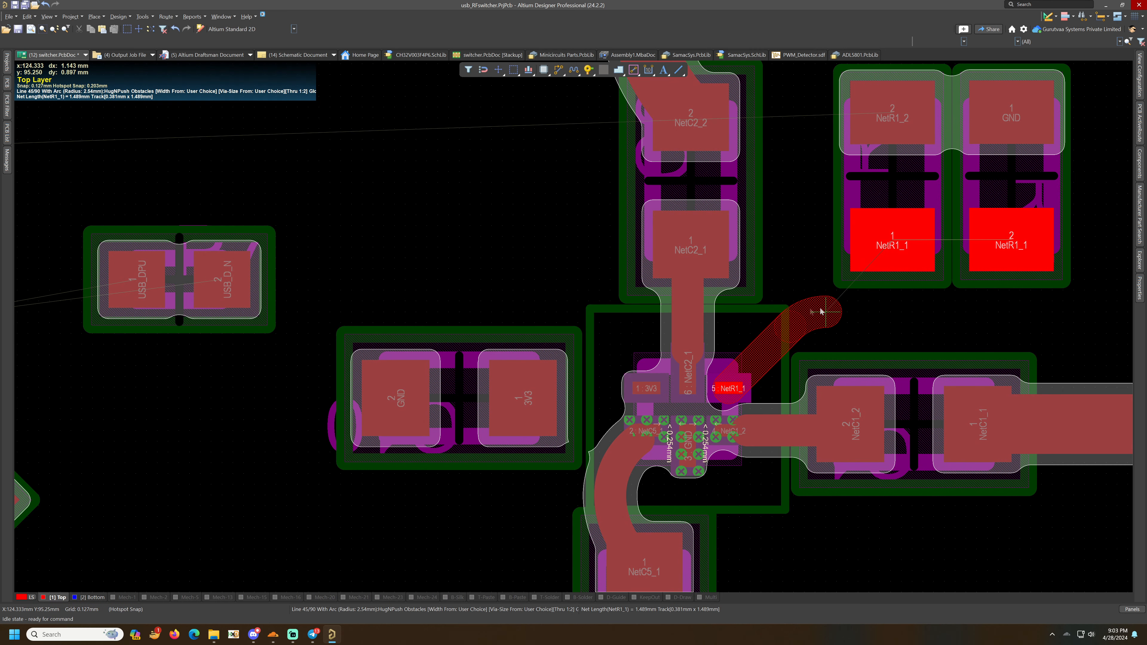
key(shift+space)
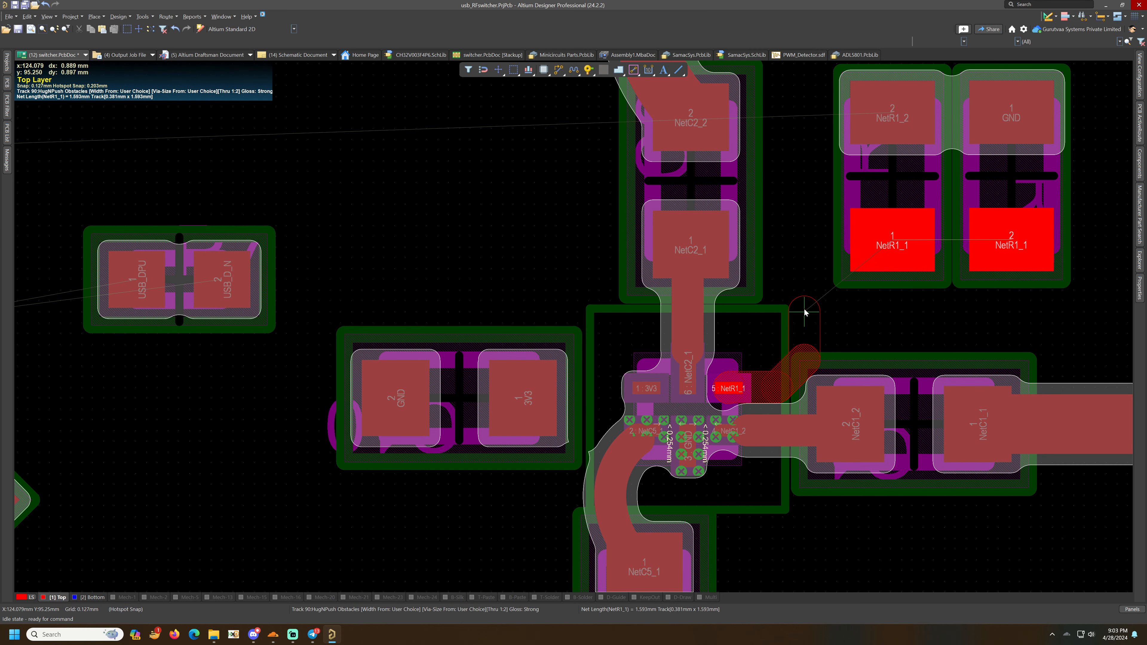
key(shift+space)
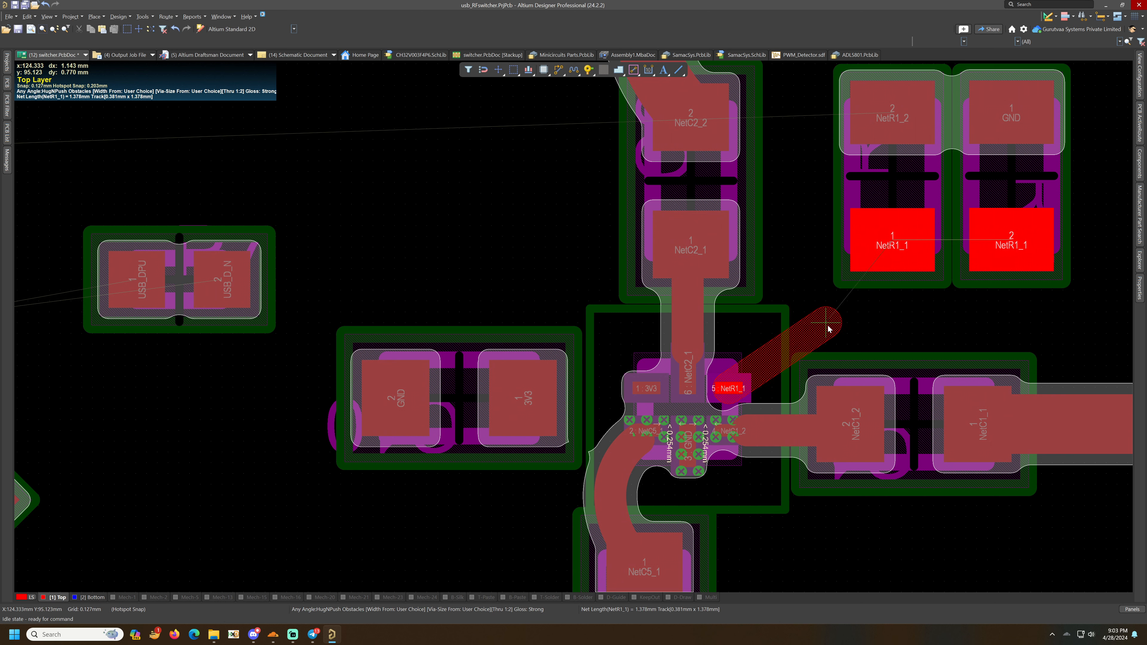
click(818, 324)
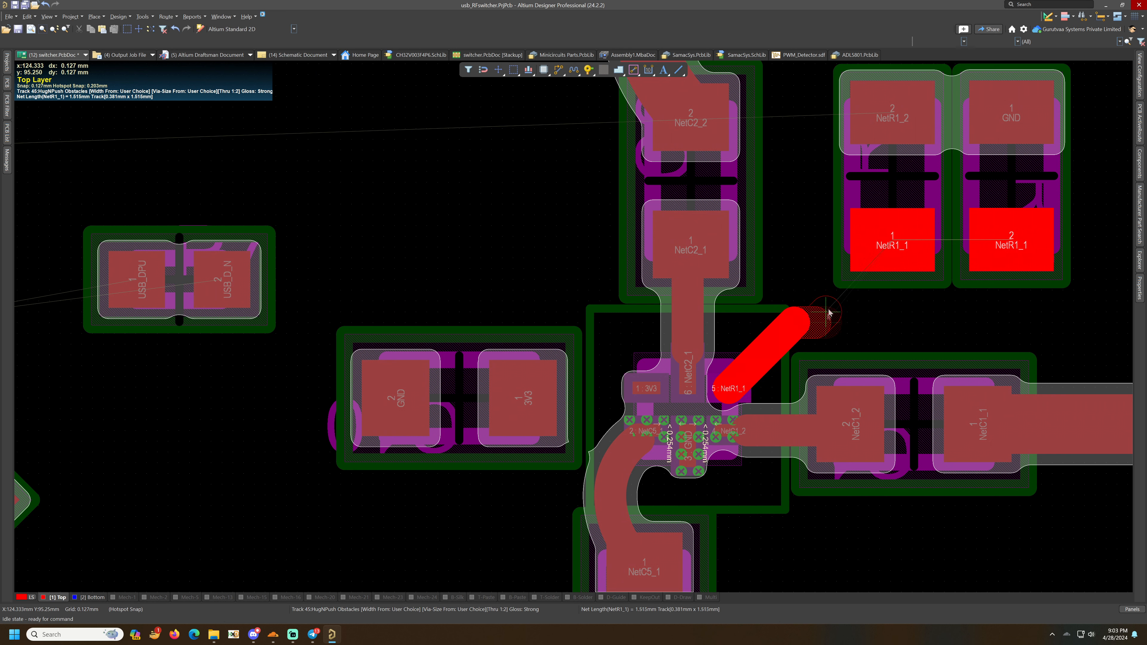
click(851, 251)
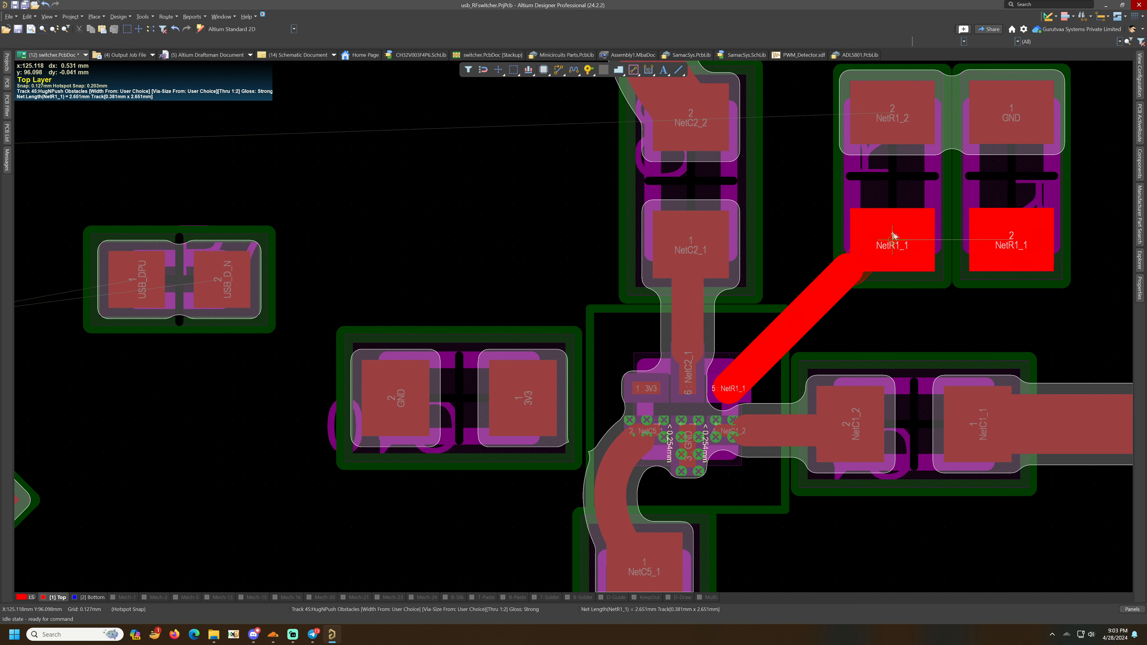
click(1000, 250)
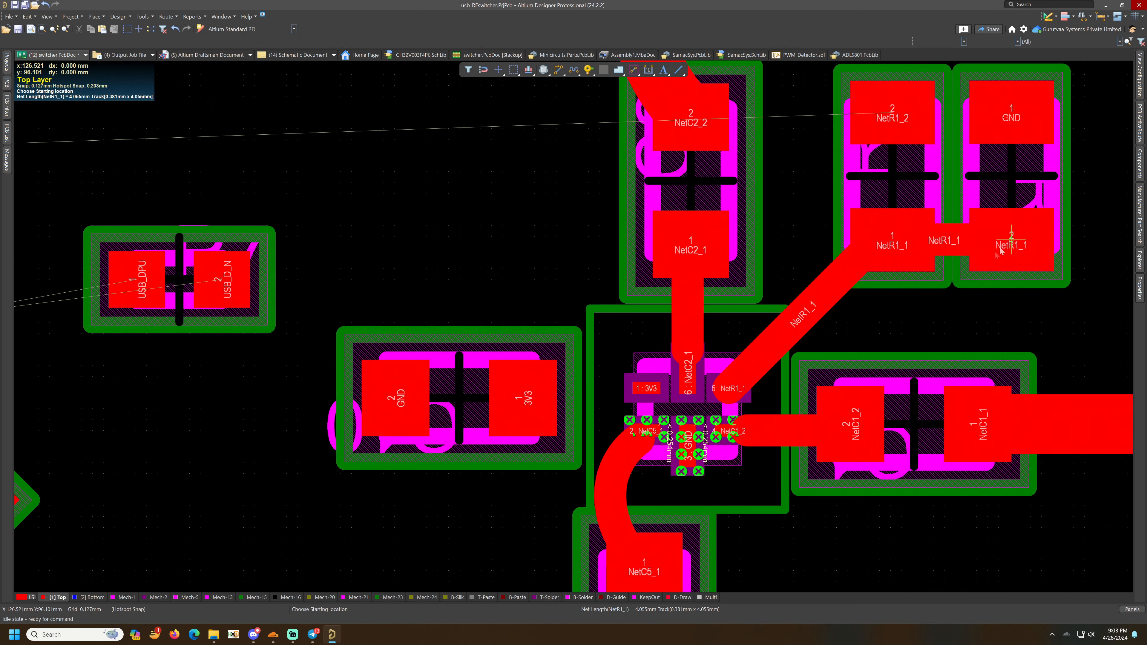
- Route a short trace stub upward from the NetR1_2 resistor pad
right_drag(899, 323, 872, 353)
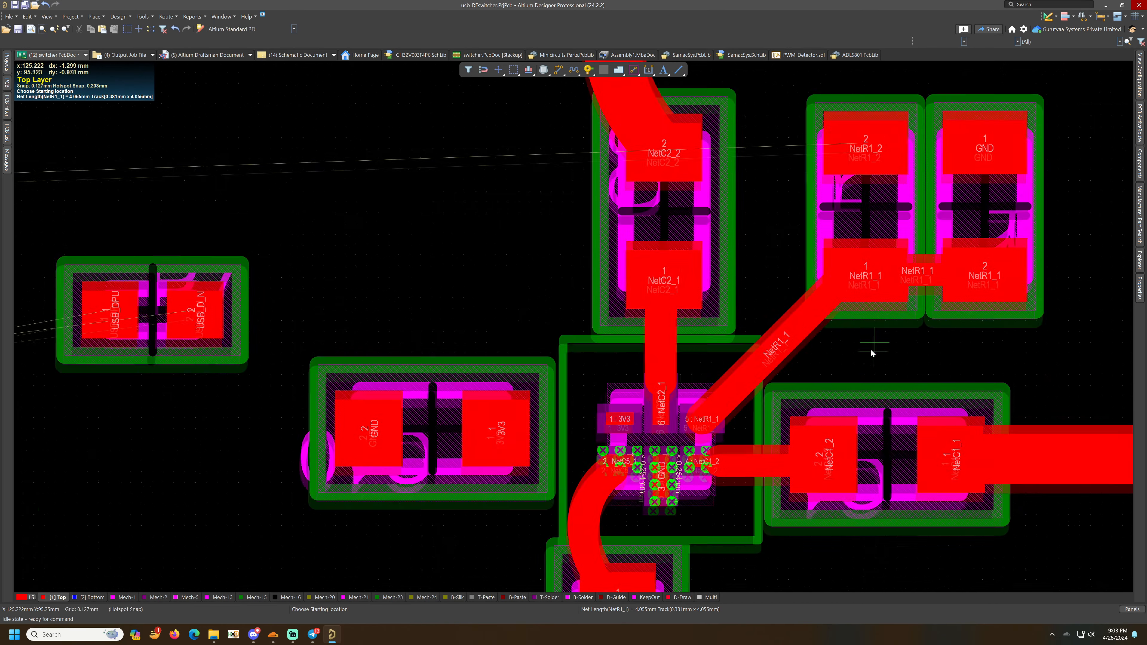
ctrl+scroll(871, 353, down, 3)
ctrl+scroll(870, 349, down, 4)
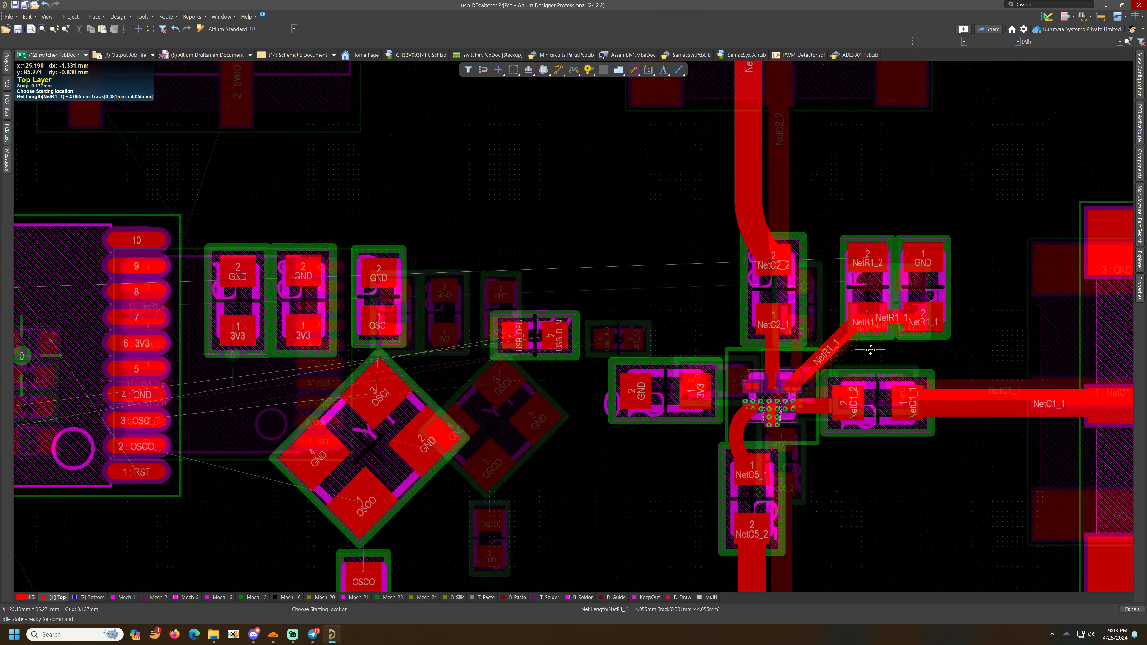
ctrl+scroll(870, 349, up, 3)
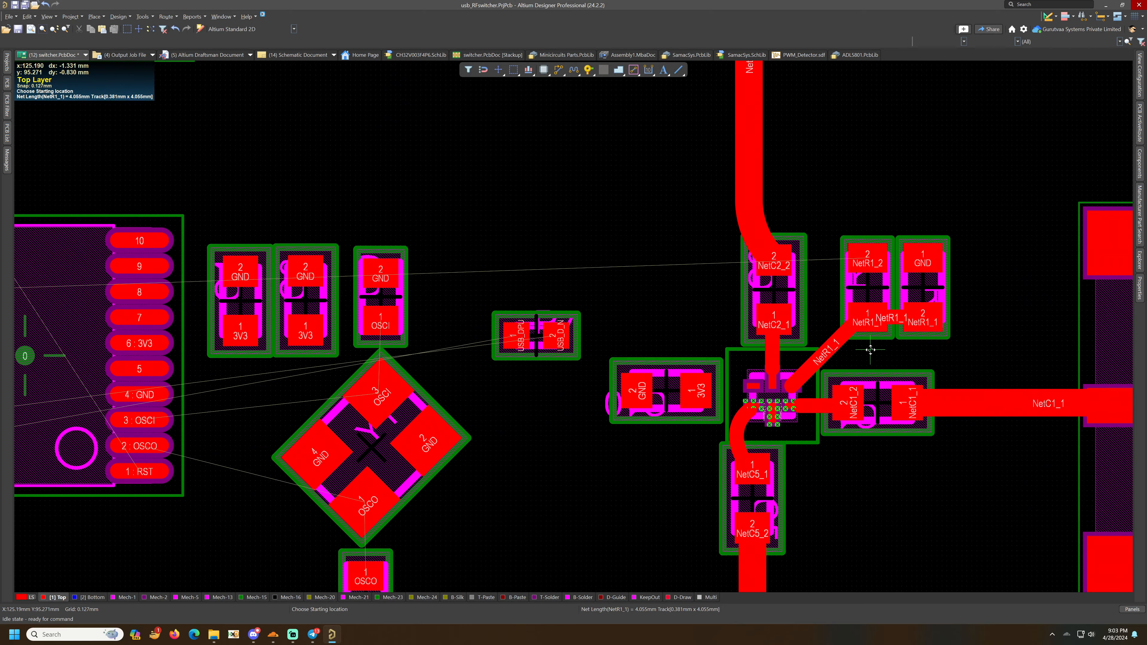
ctrl+scroll(870, 349, up, 2)
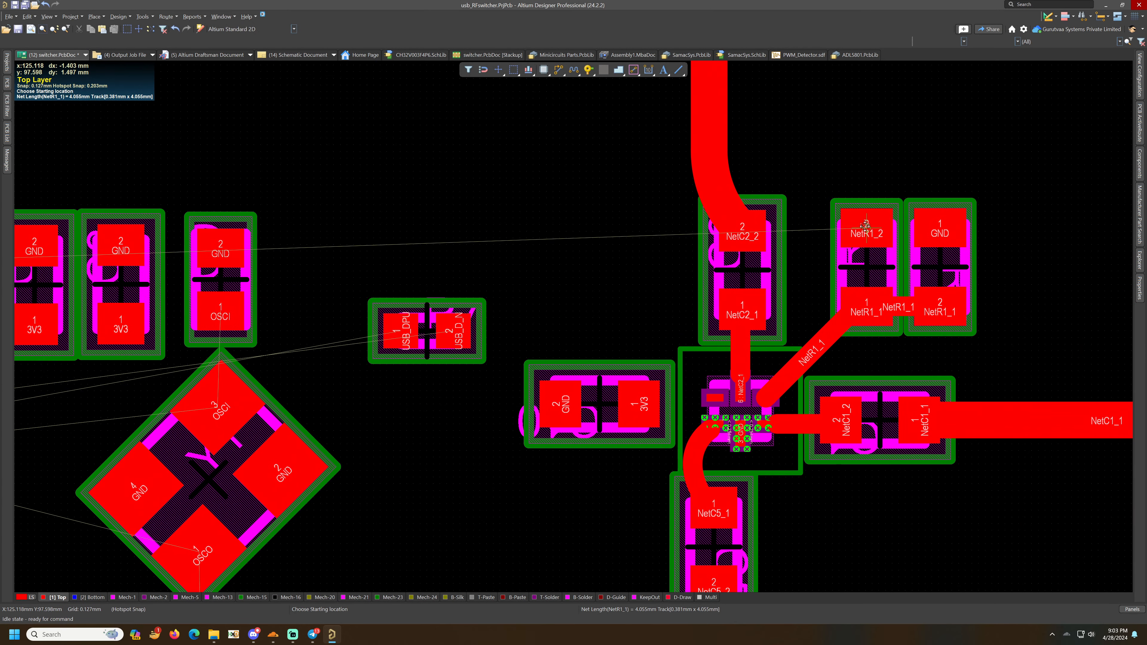
click(866, 226)
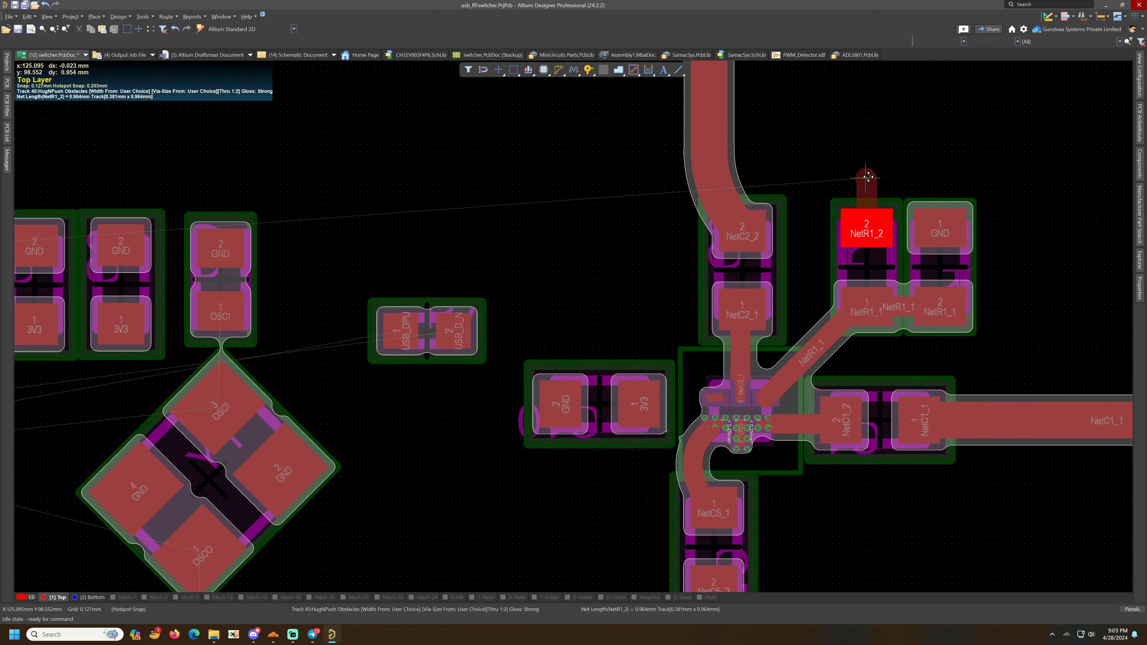
click(867, 171)
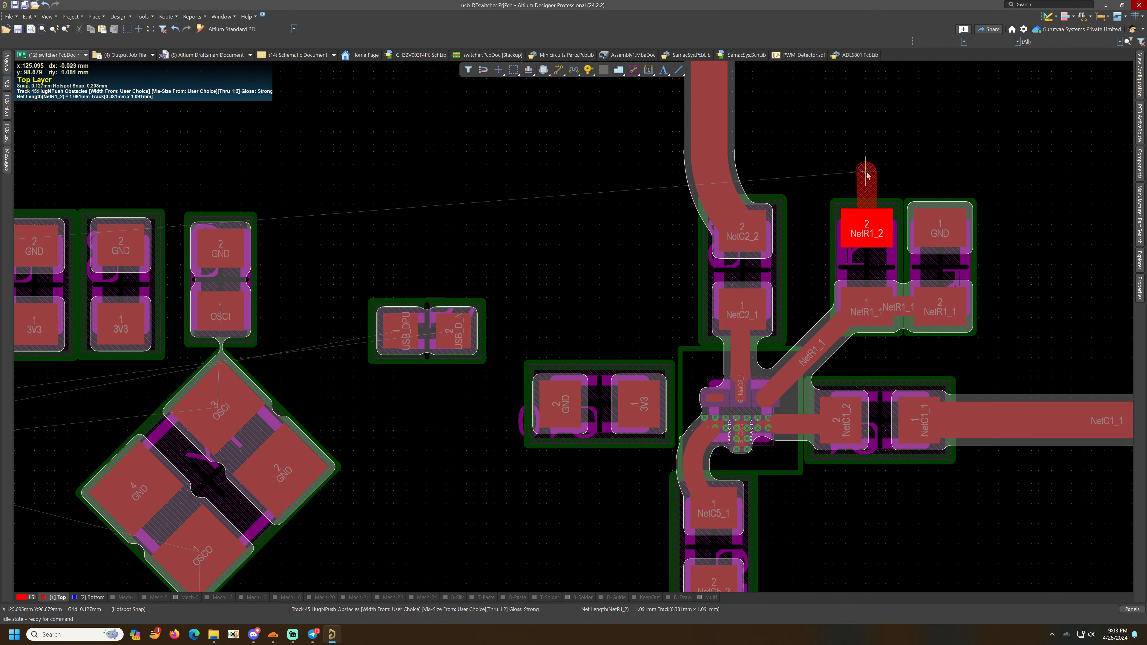
right_click(867, 172)
ctrl+scroll(860, 339, down, 2)
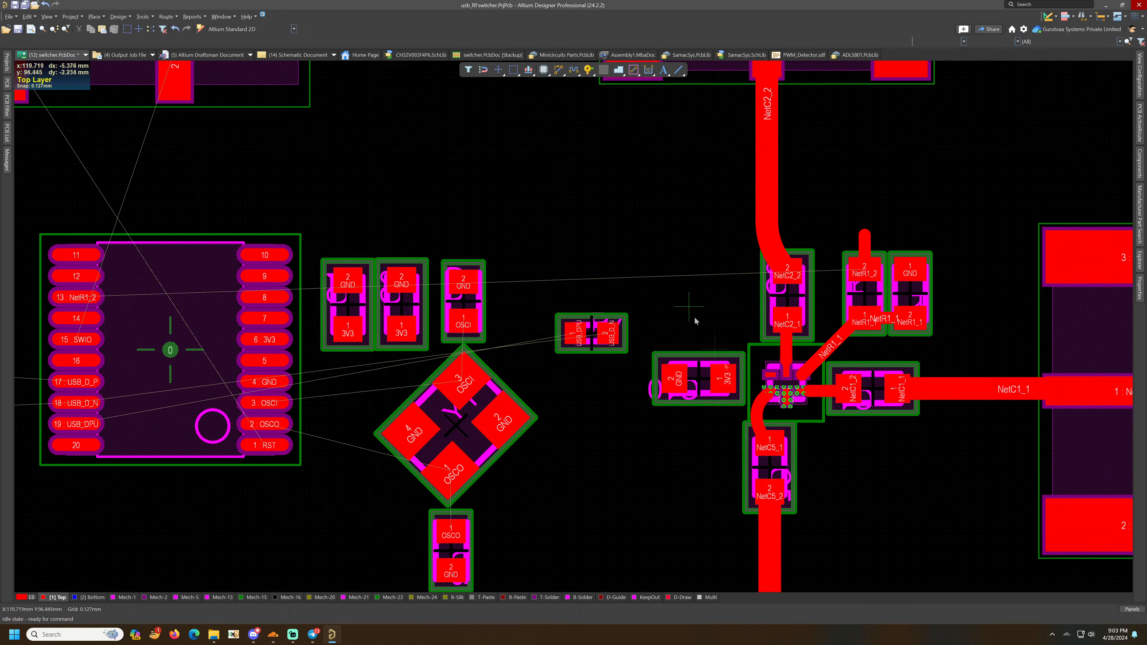
- Route the 3V3 trace from the switch IC pin to the capacitor's 3V3 pad
ctrl+scroll(797, 424, up, 4)
key(ctrl+w)
click(722, 280)
click(607, 285)
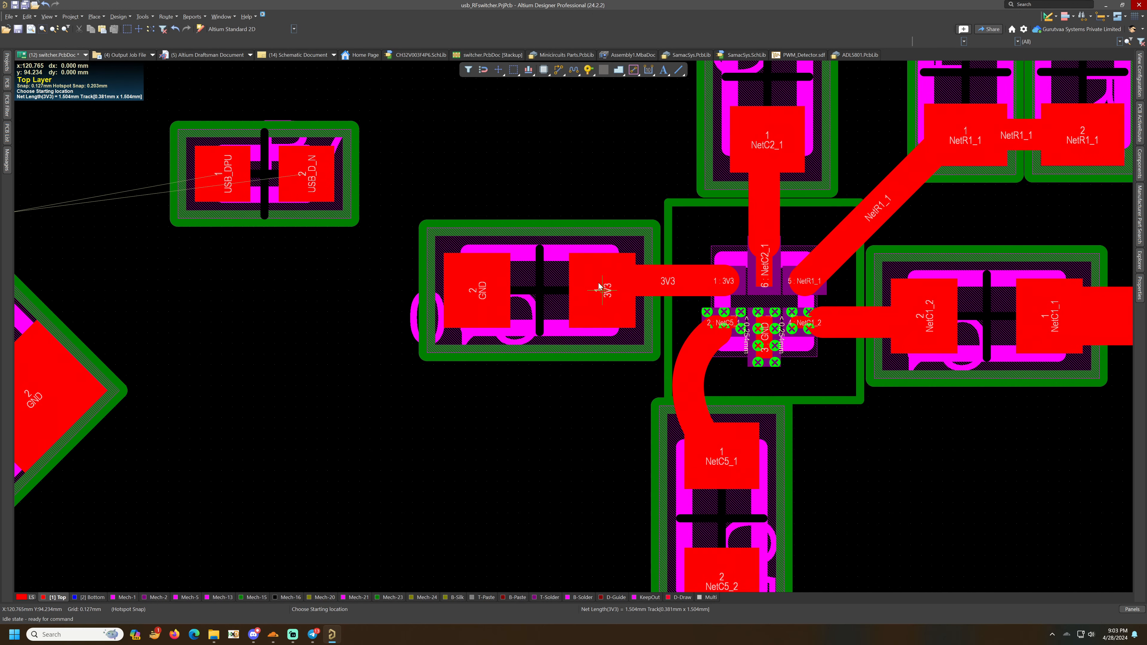
- Extend a short 3V3 trace stub upward from the capacitor pad
click(599, 286)
click(603, 190)
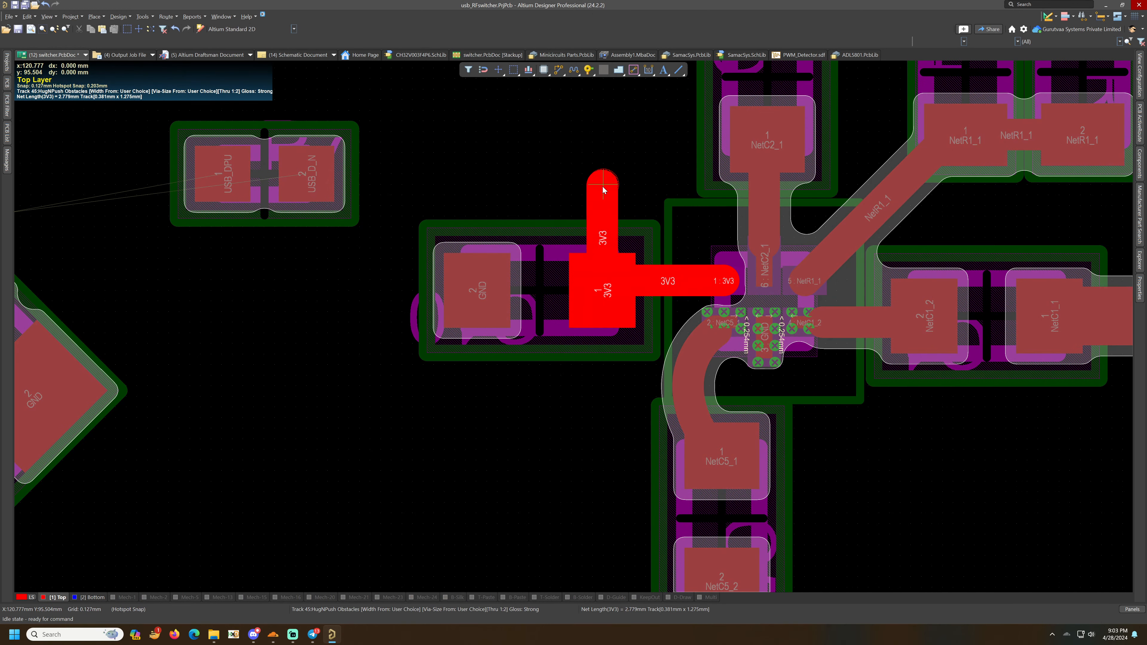
key(Escape)
ctrl+scroll(627, 362, down, 2)
ctrl+scroll(627, 353, down, 2)
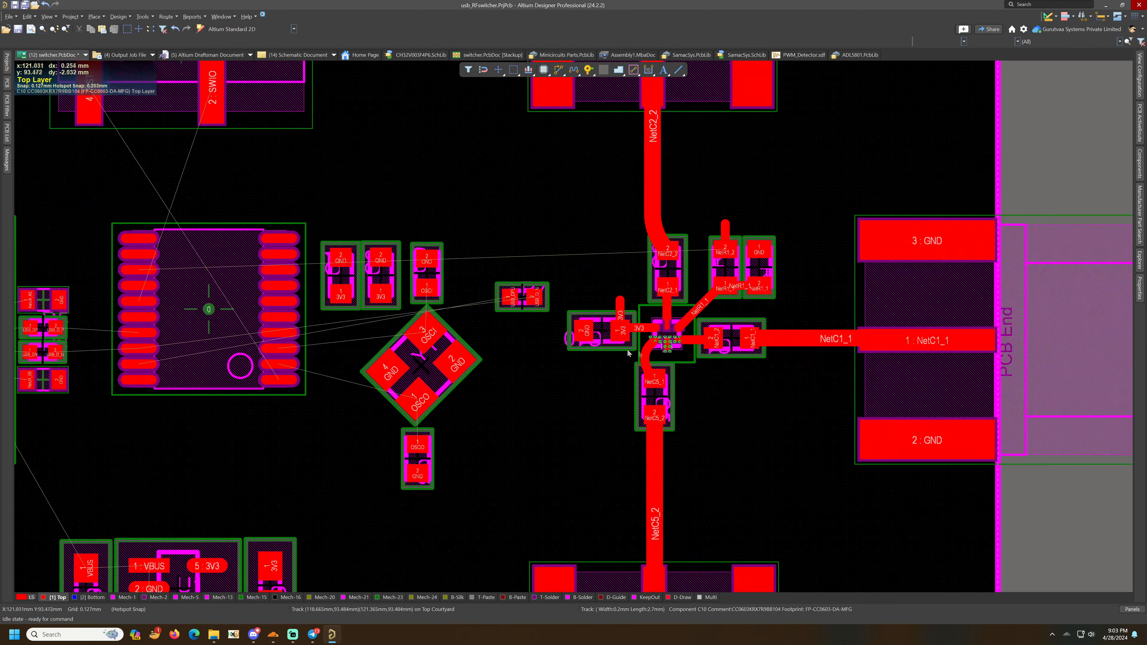
right_drag(747, 406, 761, 408)
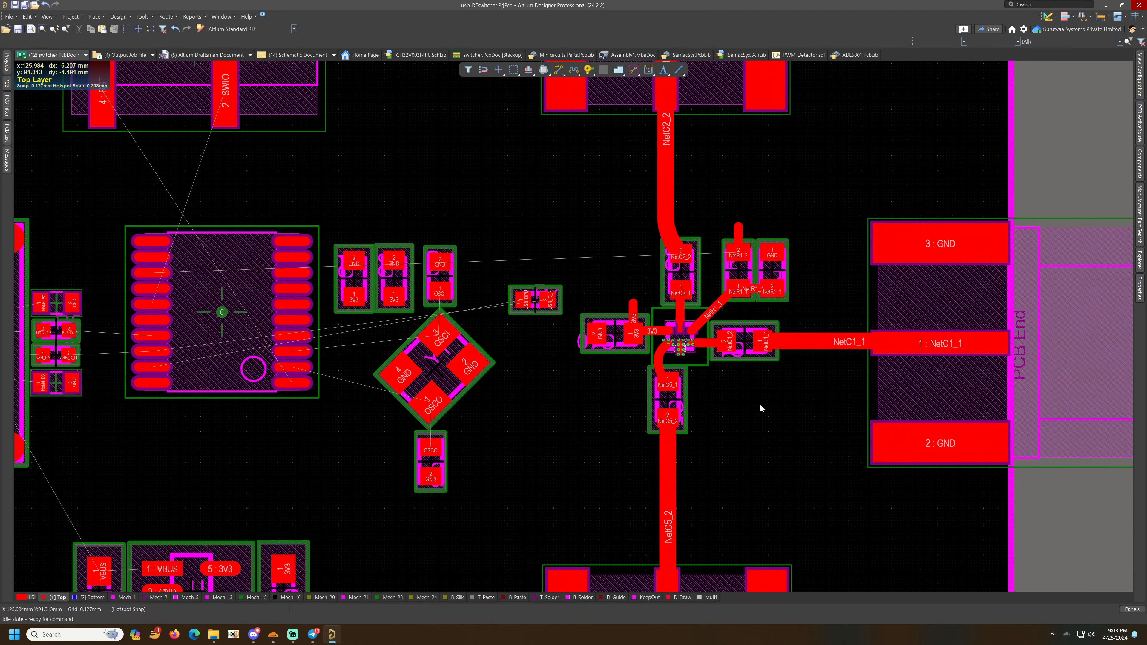
- Save the PCB document
ctrl+scroll(681, 347, up, 4)
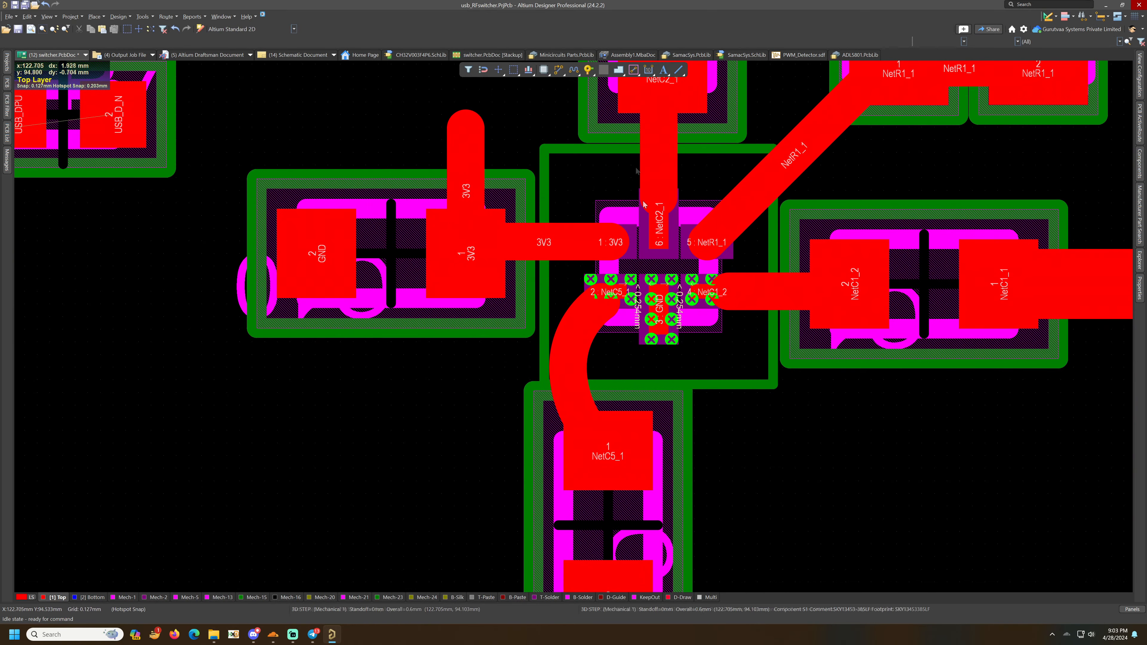
ctrl+scroll(669, 398, down, 5)
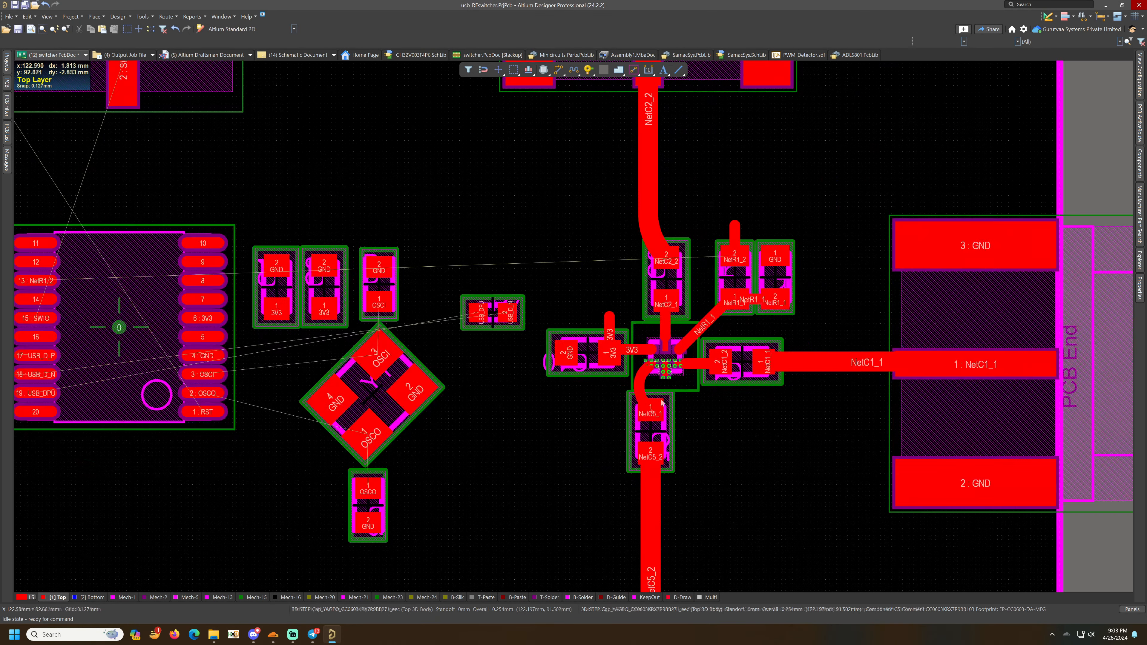
right_drag(563, 445, 1019, 338)
right_drag(898, 284, 1041, 392)
right_drag(648, 337, 868, 319)
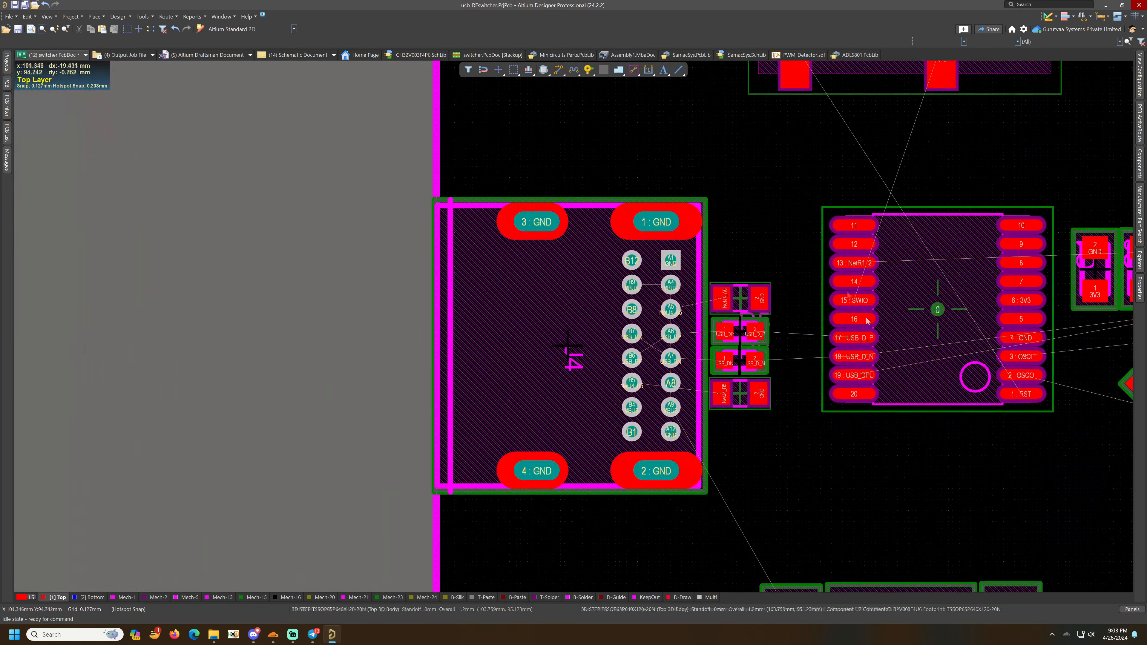
right_click(560, 70)
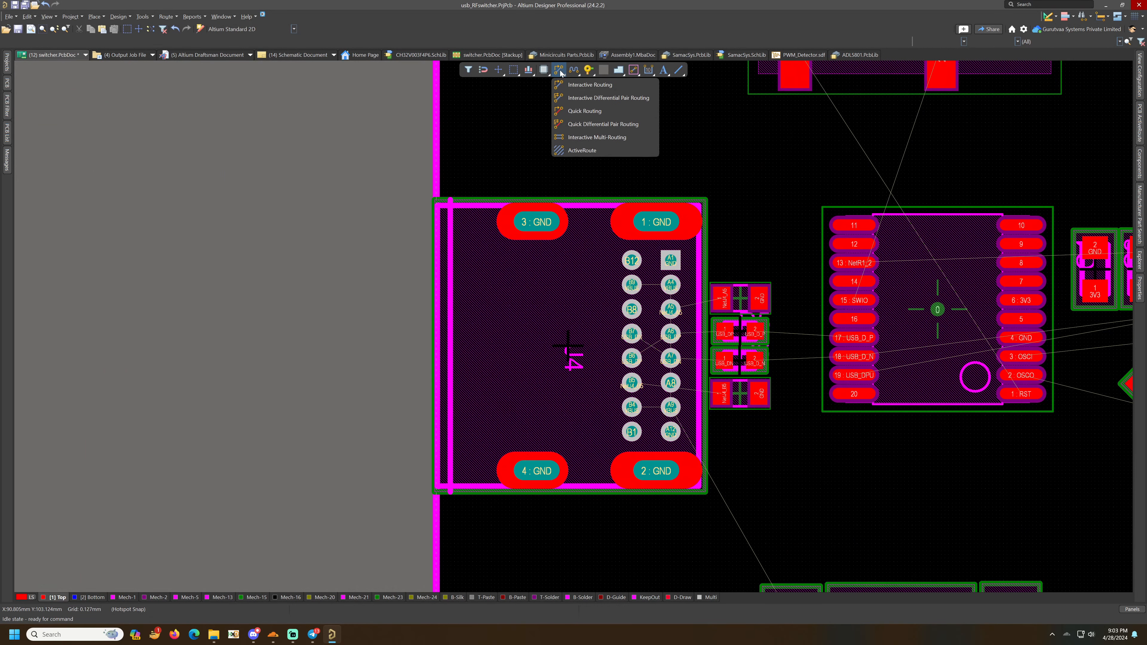
click(734, 119)
key(ctrl+s)
ctrl+scroll(763, 330, up, 3)
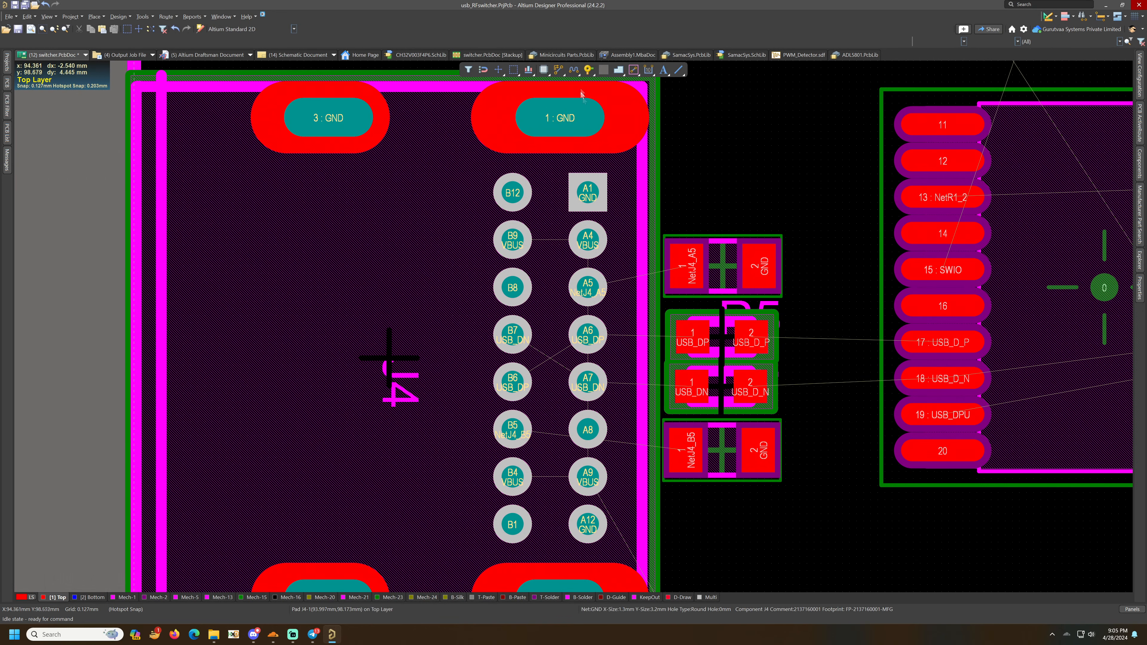
- Route the USB_D_P and USB_D_N traces from the series resistor pads to microcontroller pins 17 and 18
click(559, 69)
click(751, 337)
click(899, 343)
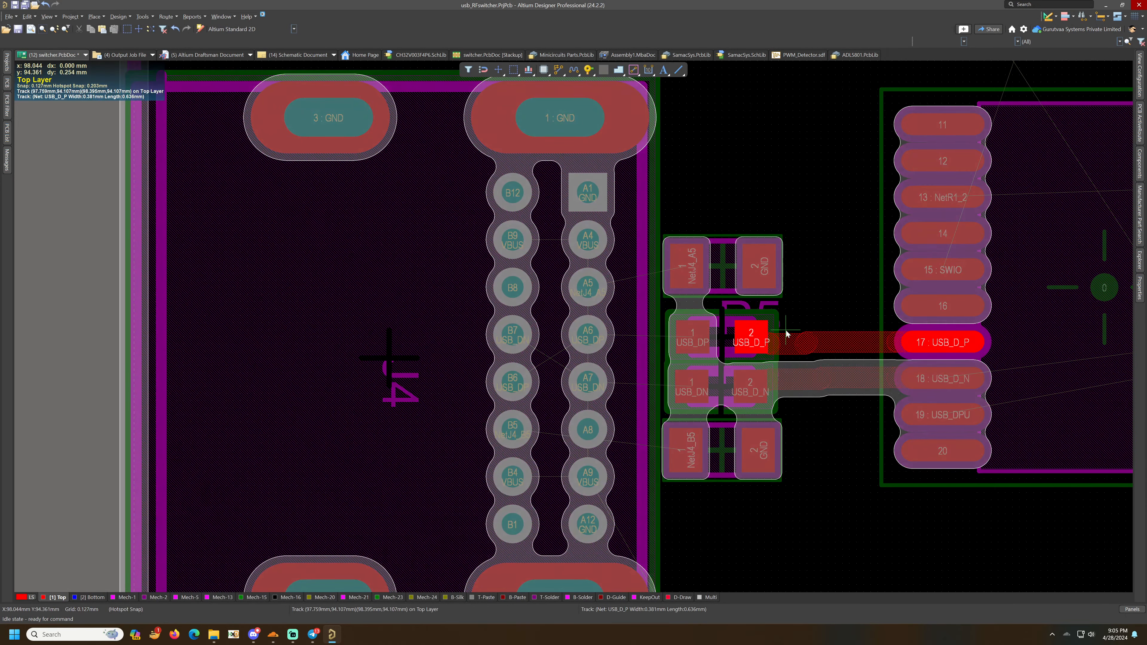
- Nudge the two USB series resistors so their pads line up with the new data traces
drag(785, 337, 723, 330)
drag(725, 381, 726, 374)
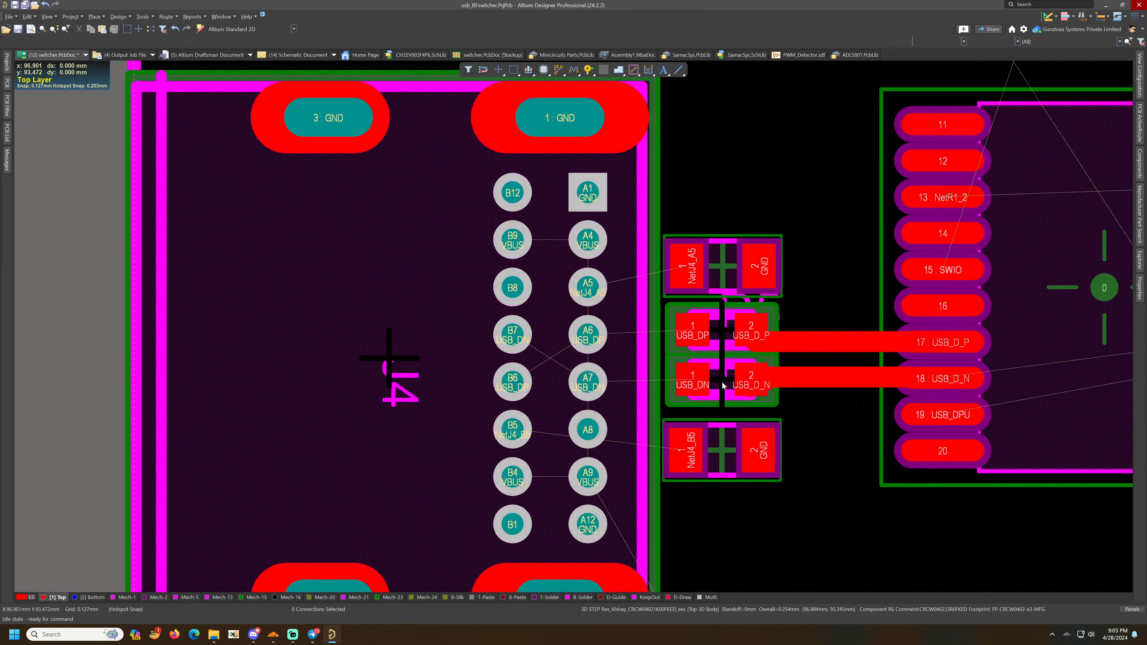
drag(722, 330, 722, 338)
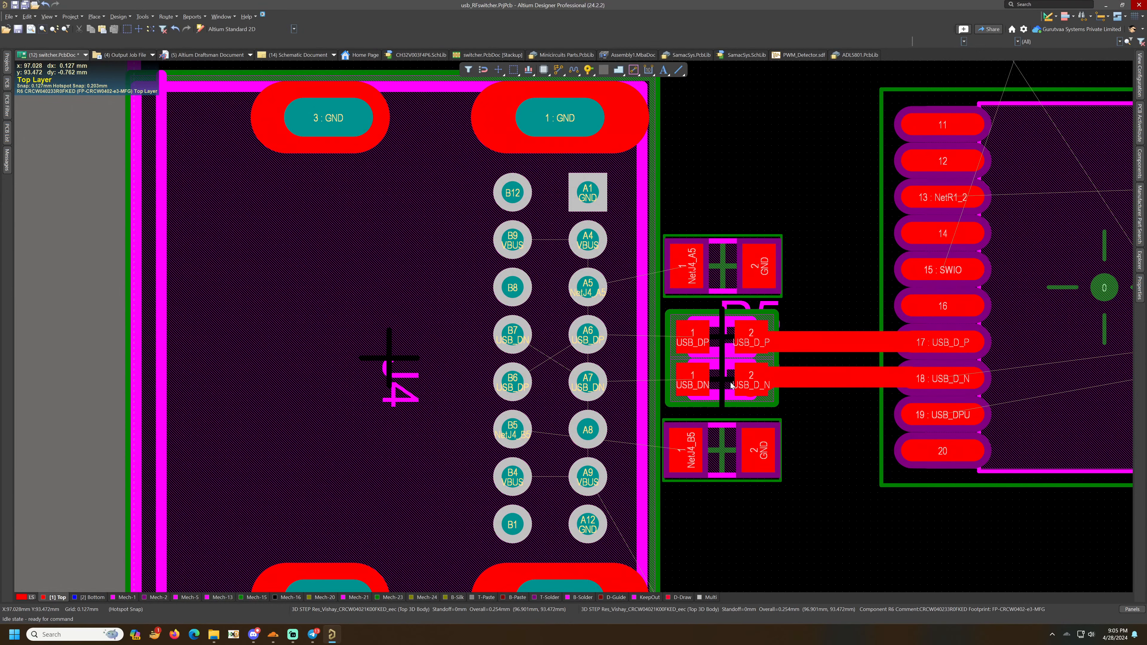
drag(731, 385, 792, 371)
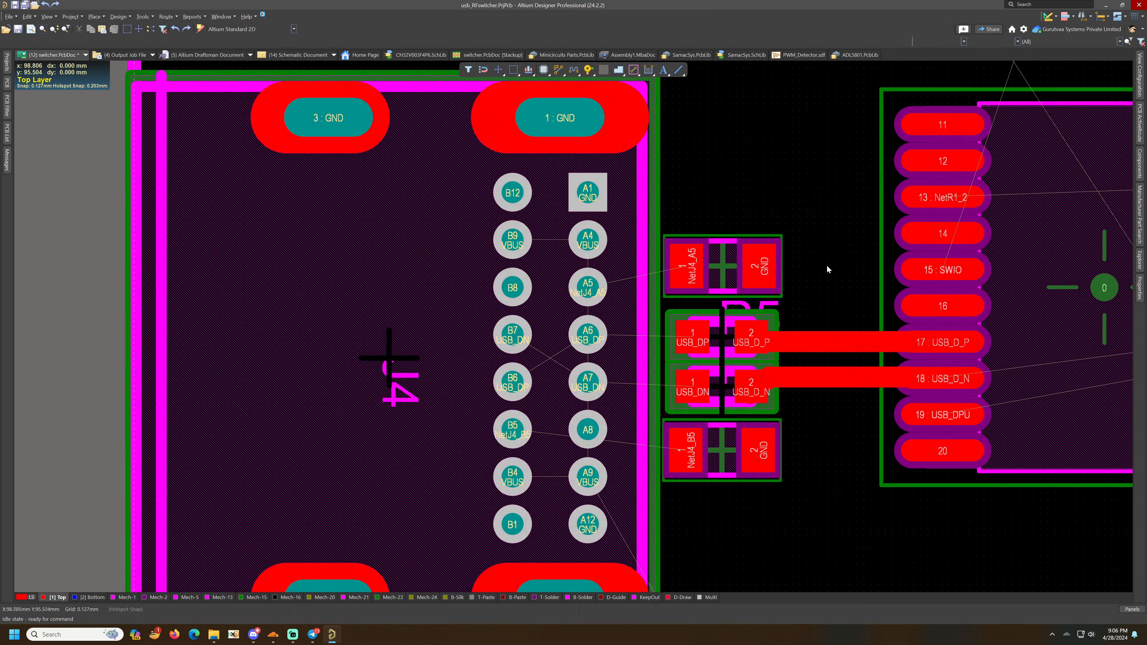
- Route the USB_DP trace from the series resistor pad to USB connector pin A6
click(559, 70)
click(692, 336)
click(639, 332)
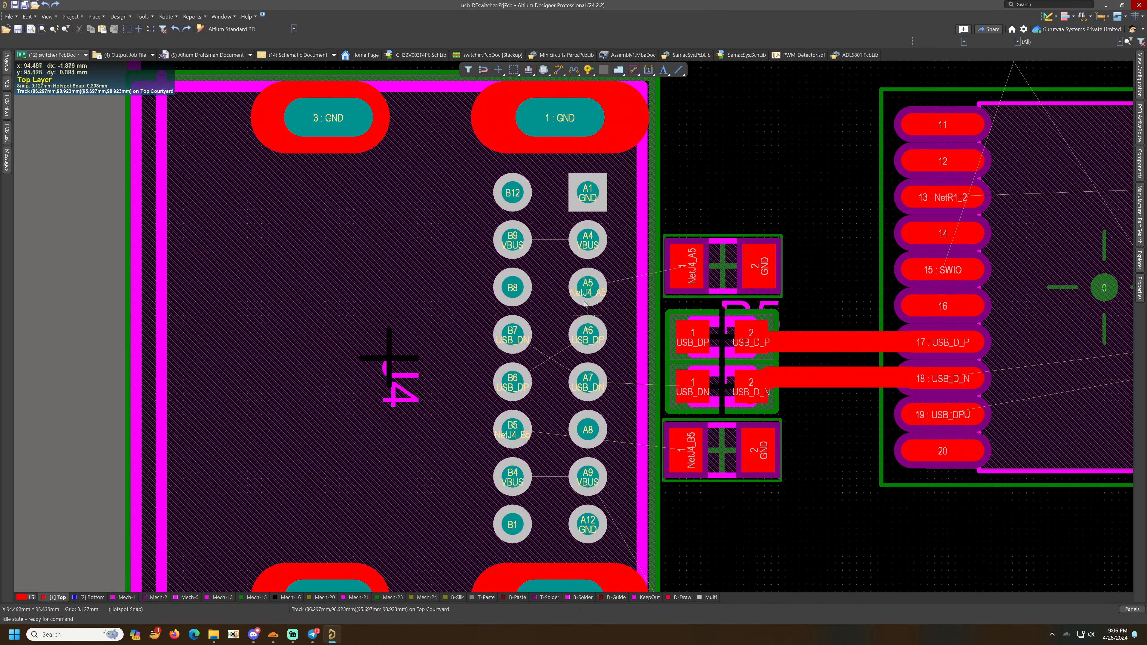
click(586, 331)
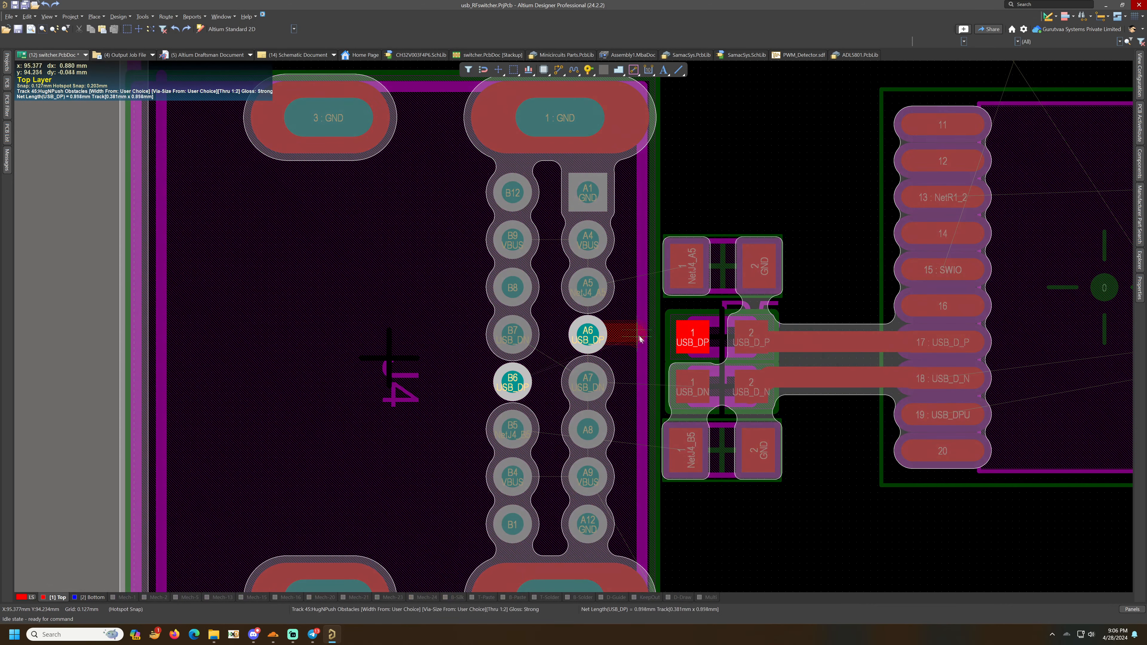
- Route the USB_DN trace from its resistor pad to connector pin A7 and diagonally on to pin B7
click(693, 337)
click(588, 380)
click(587, 381)
click(587, 382)
click(510, 335)
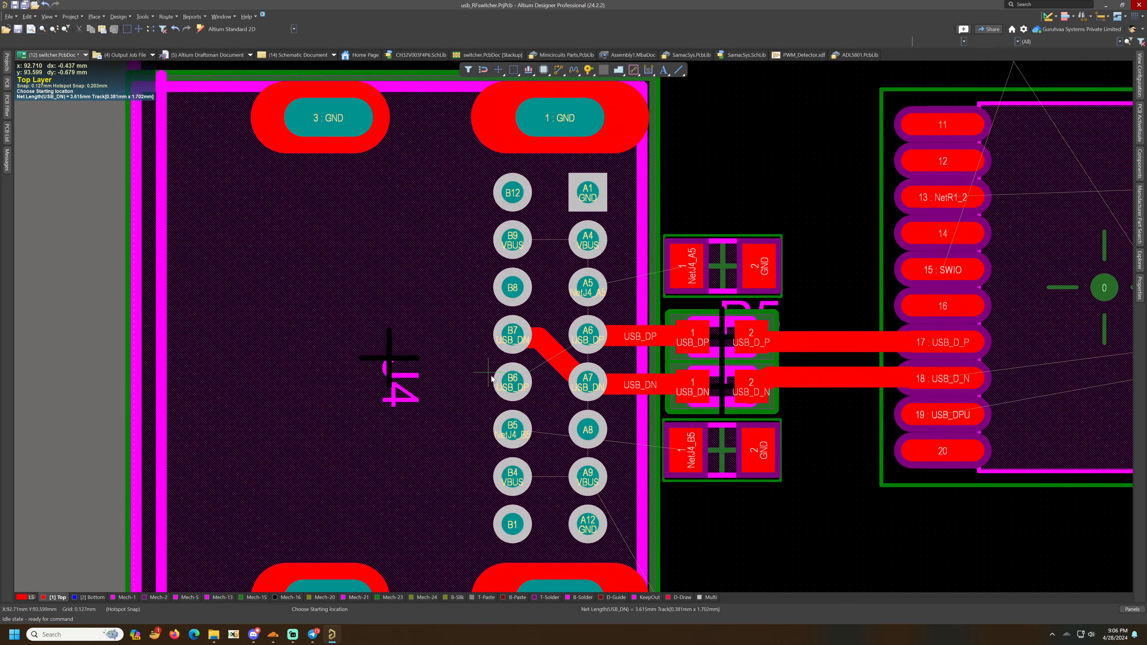
- Switch to the bottom layer, route a diagonal trace joining connector pins B6 and A6, and save
key(KP_Multiply)
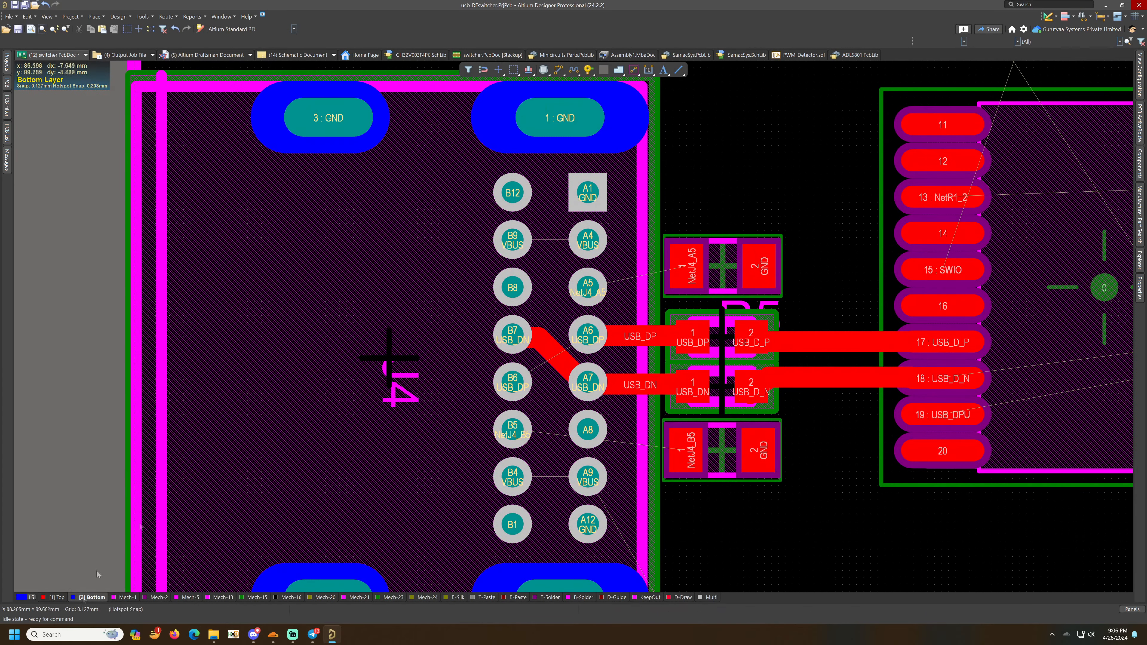
click(501, 381)
click(586, 337)
key(ctrl+s)
- Switch back to the top layer and route the NetJ4_A5 trace from connector pin A5 to its resistor pad
click(559, 69)
click(587, 288)
key(Escape)
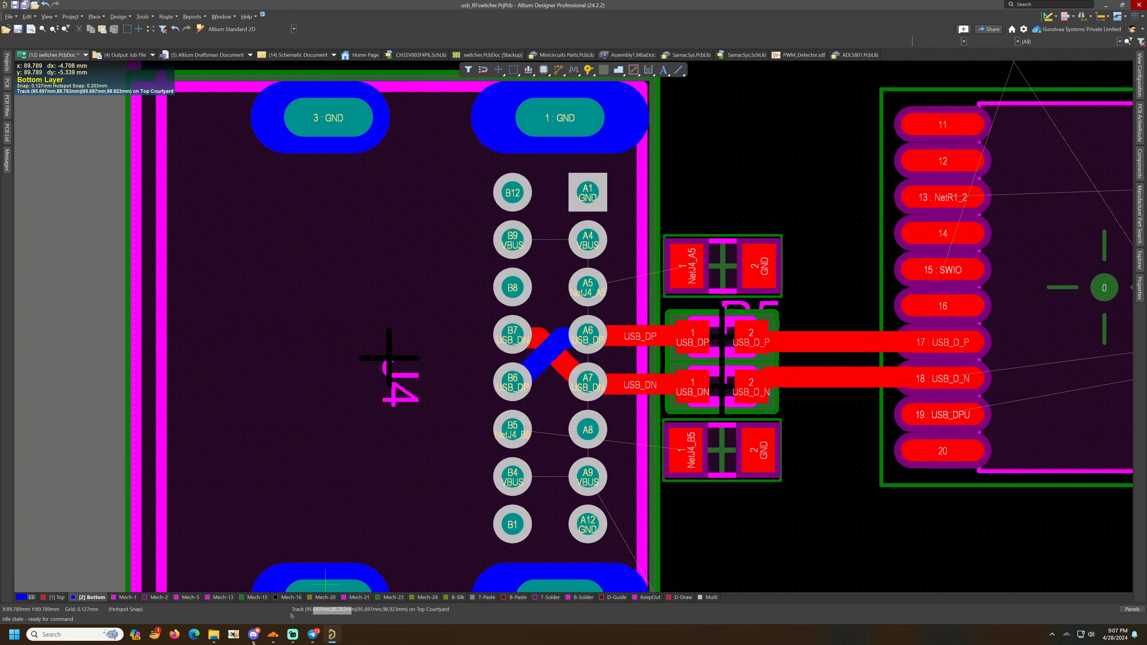
scroll(340, 542, down, 4)
click(50, 597)
scroll(343, 452, up, 5)
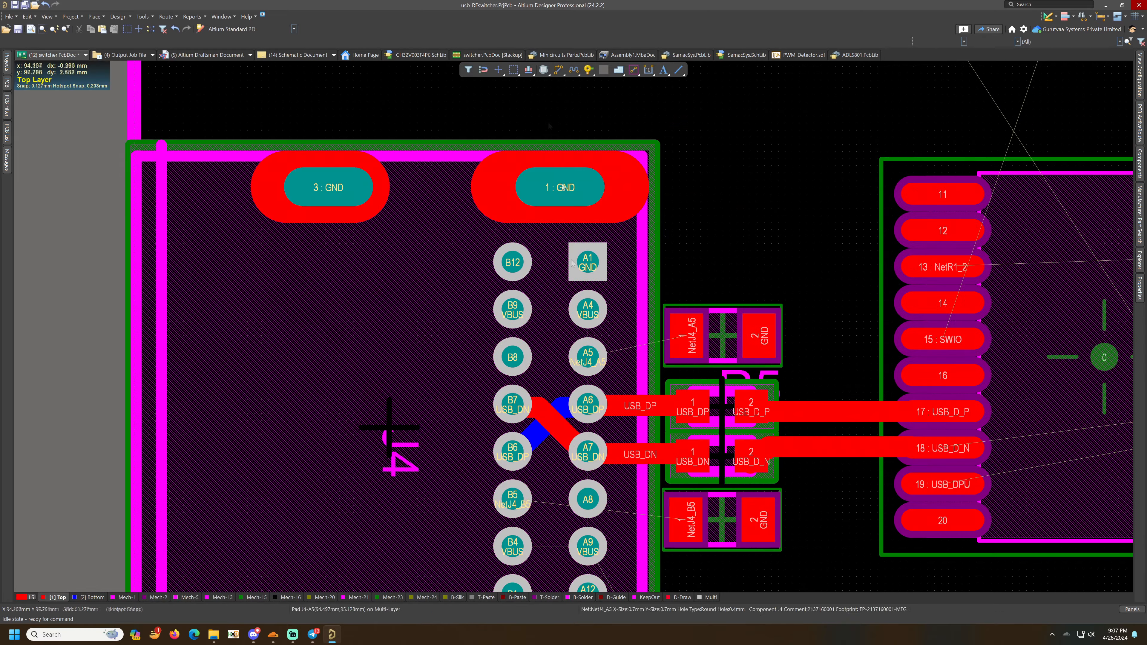
click(587, 356)
click(683, 343)
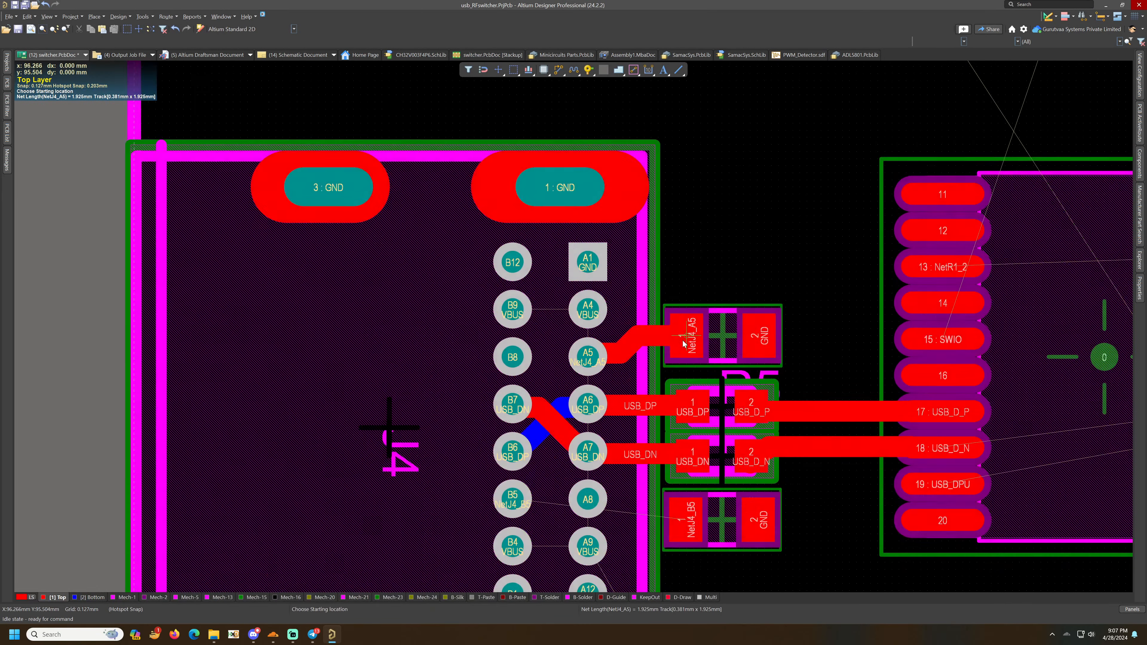
scroll(684, 343, down, 2)
click(703, 434)
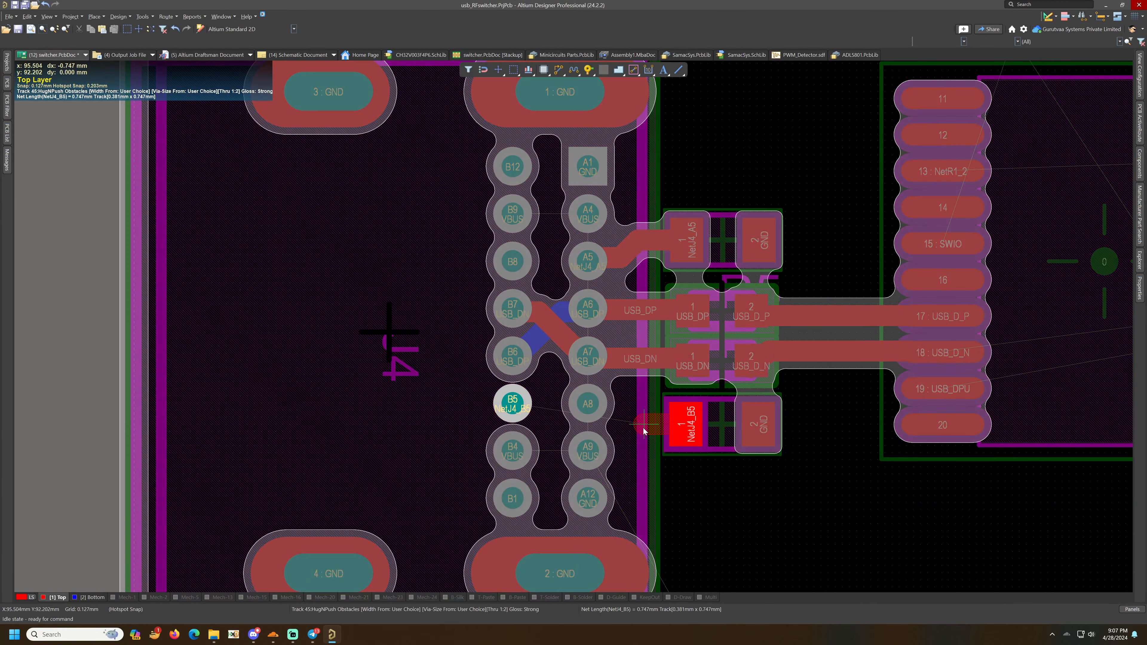
right_click(644, 430)
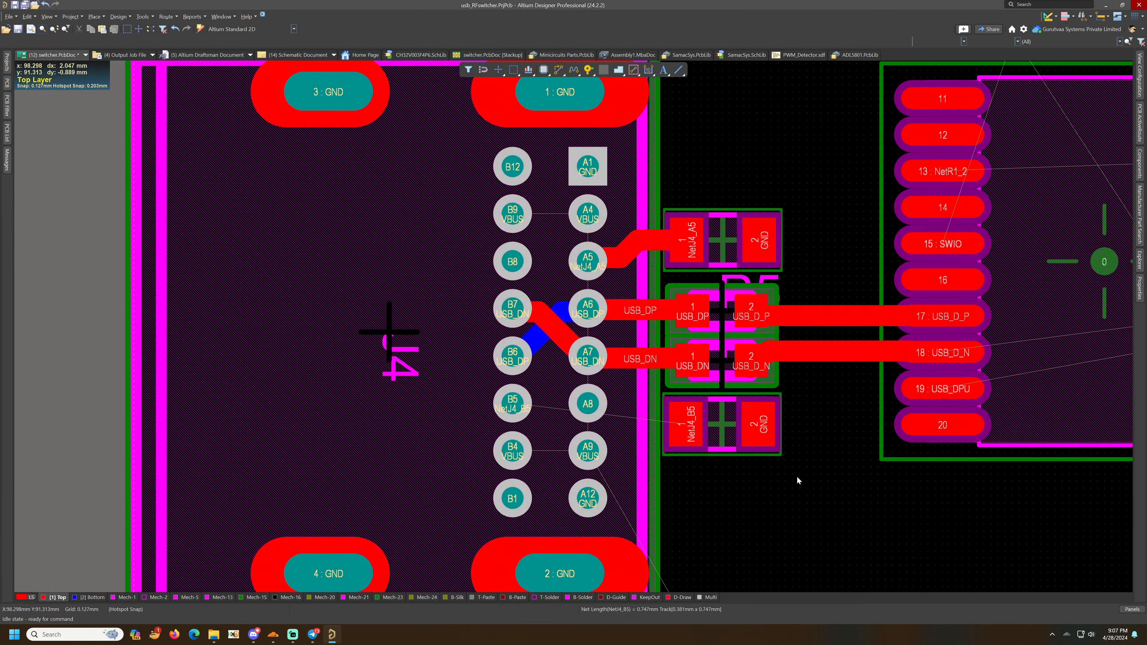
- Flip resistor R4 to the bottom layer and place it rotated beside connector pins B5 and B6
drag(720, 429, 734, 454)
key(space)
key(space)
double_click(732, 454)
click(693, 196)
click(685, 218)
click(1025, 436)
drag(730, 454, 422, 404)
key(space)
key(space)
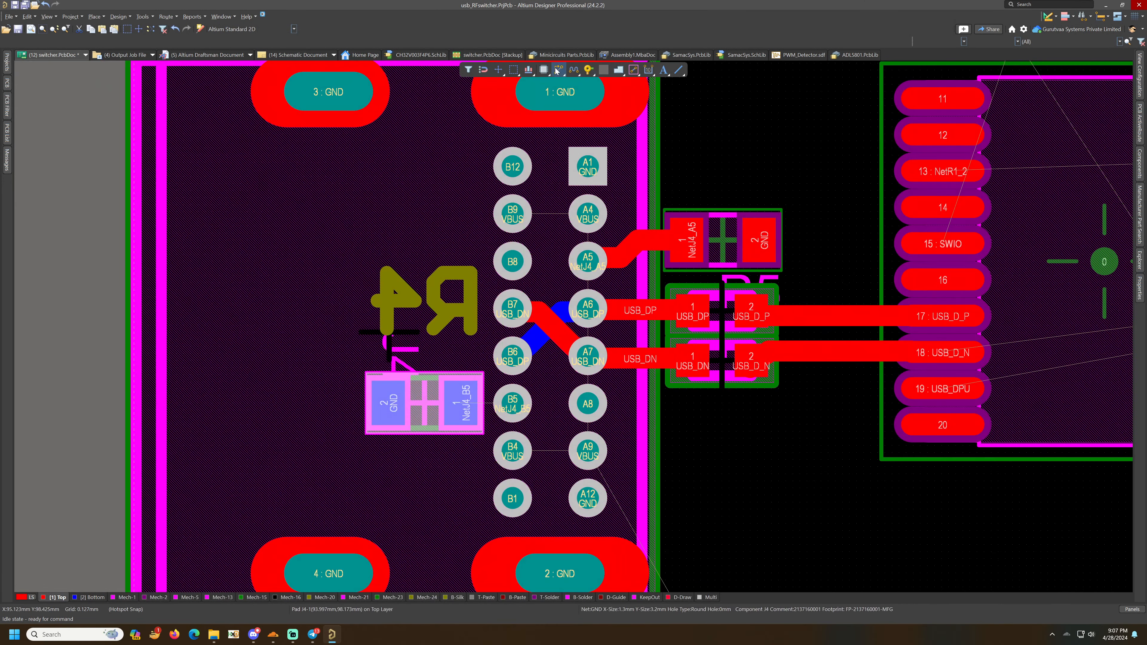
- Route a VBUS trace from connector pin A4 around the left side down to pin A9
key(KP_Multiply)
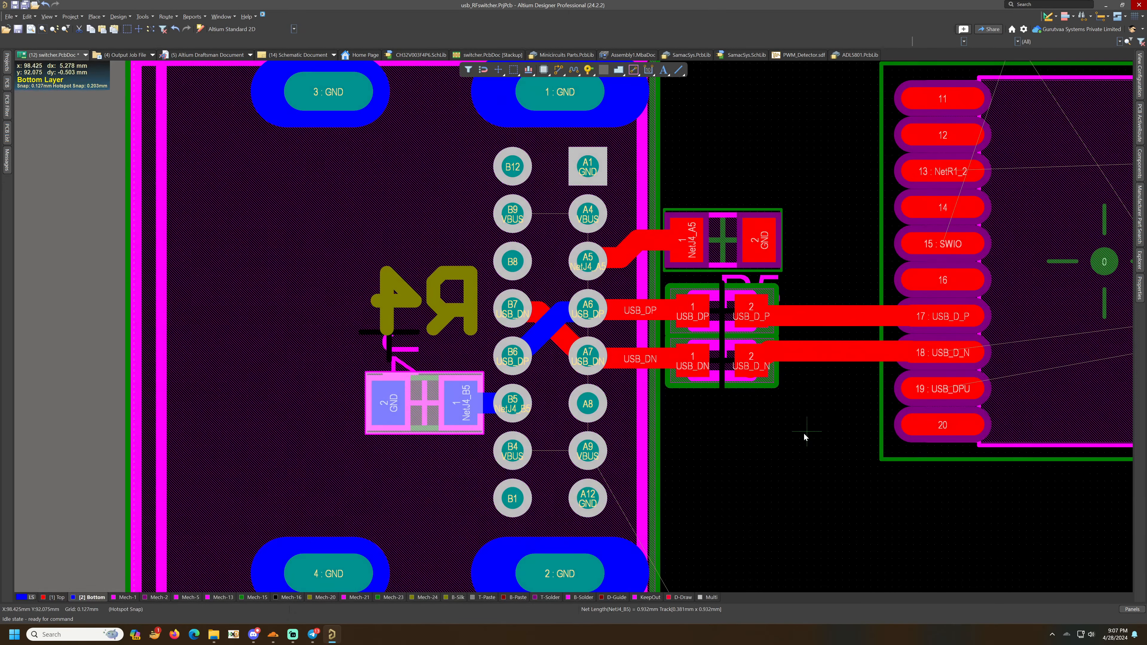
ctrl+scroll(769, 440, down, 1)
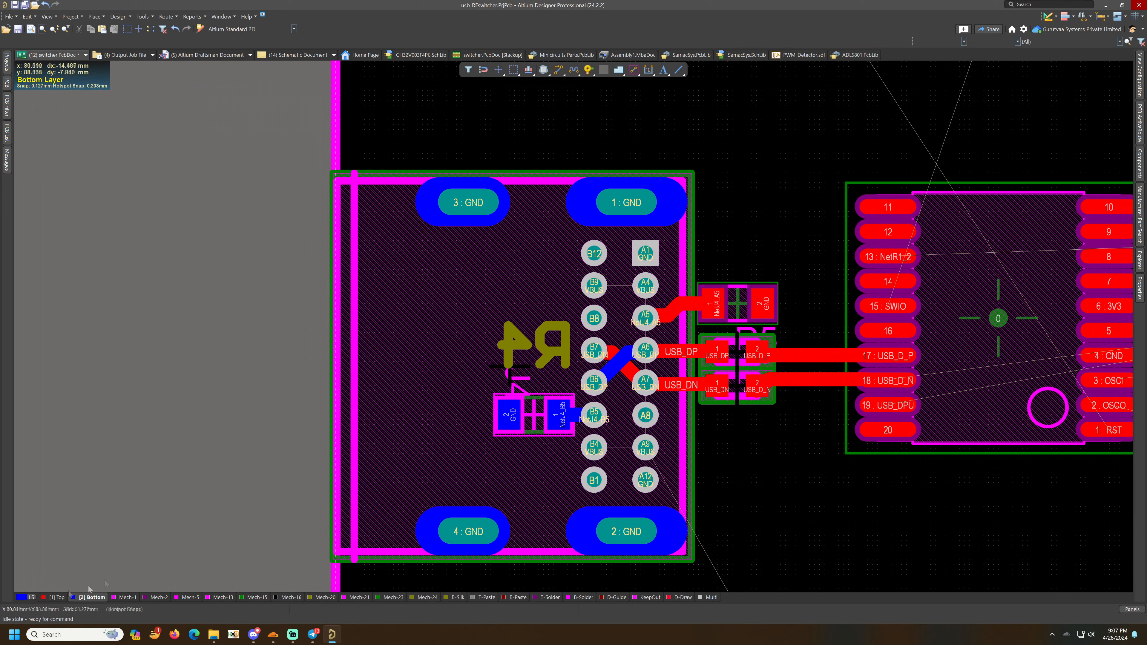
key(KP_Multiply)
key(ctrl+w)
click(645, 285)
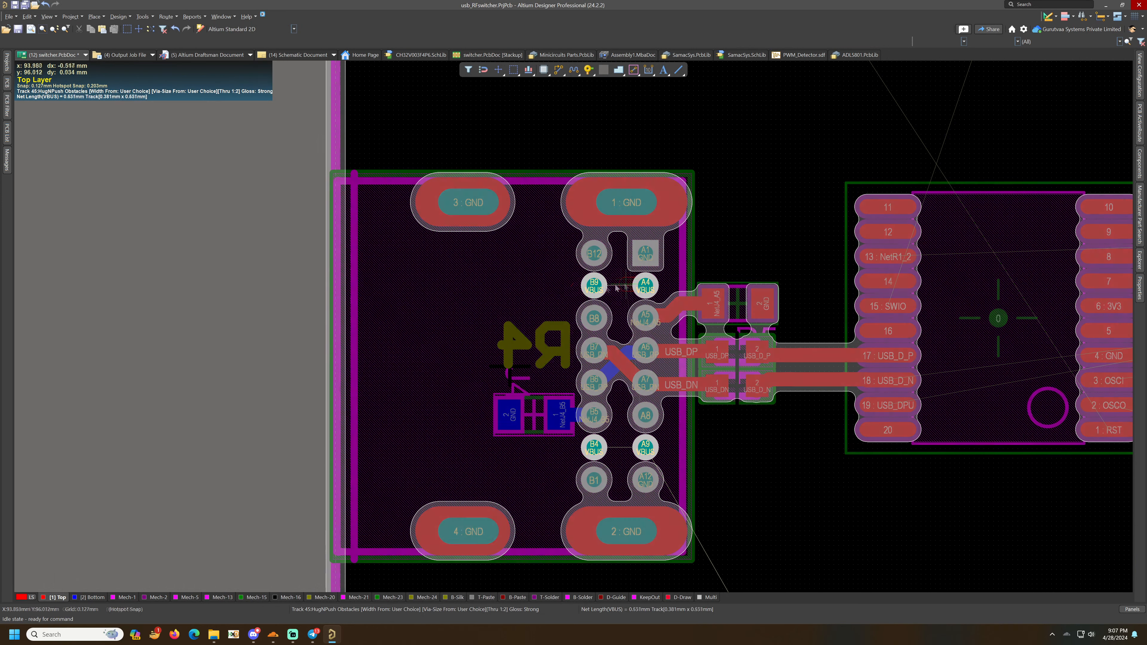
key(Tab)
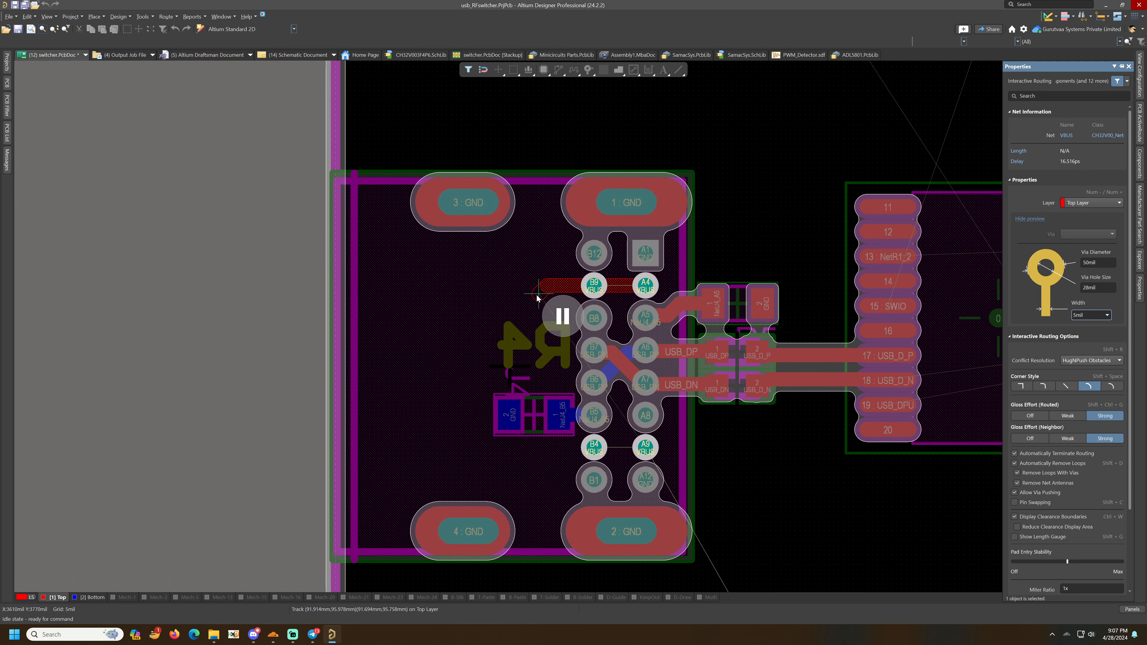
key(Return)
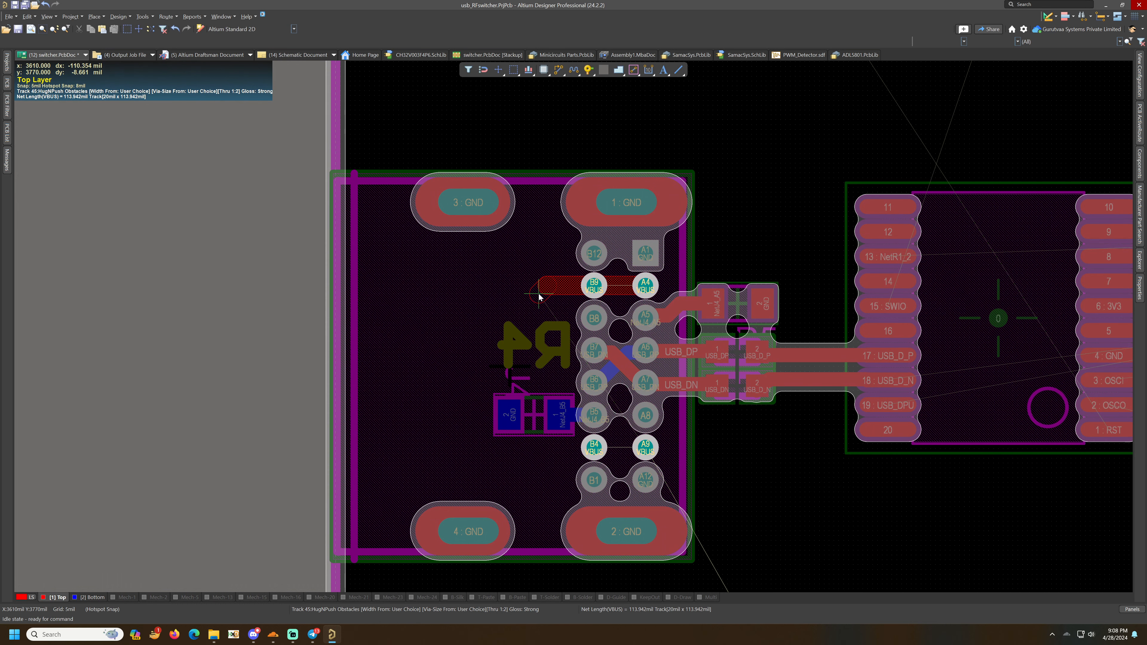
click(545, 301)
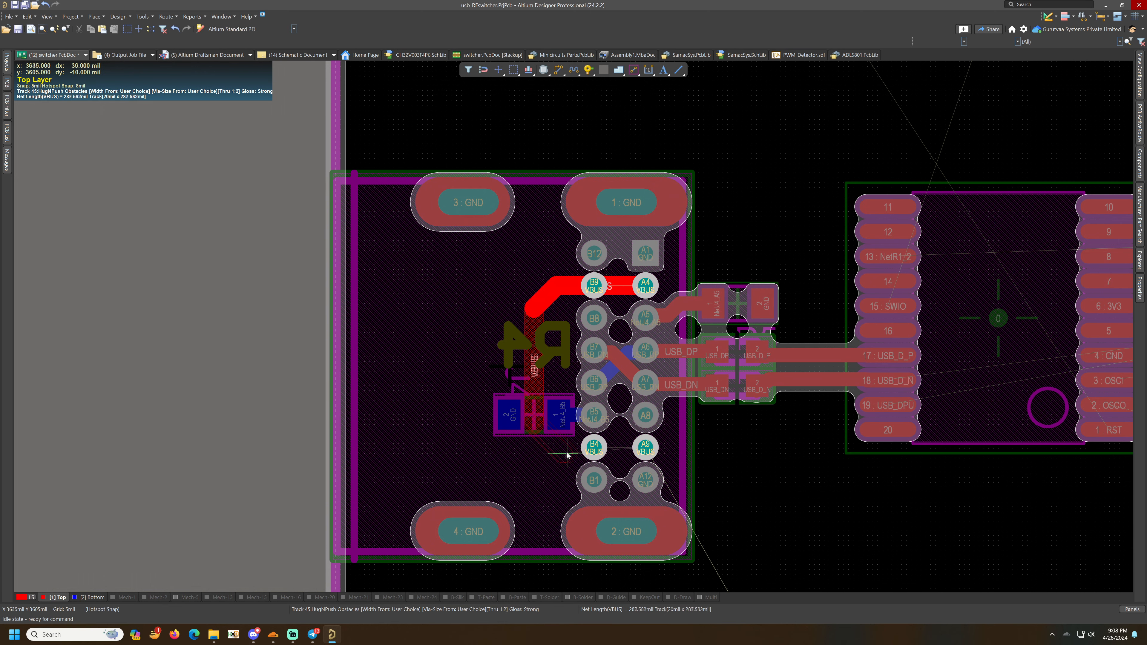
click(553, 450)
click(655, 451)
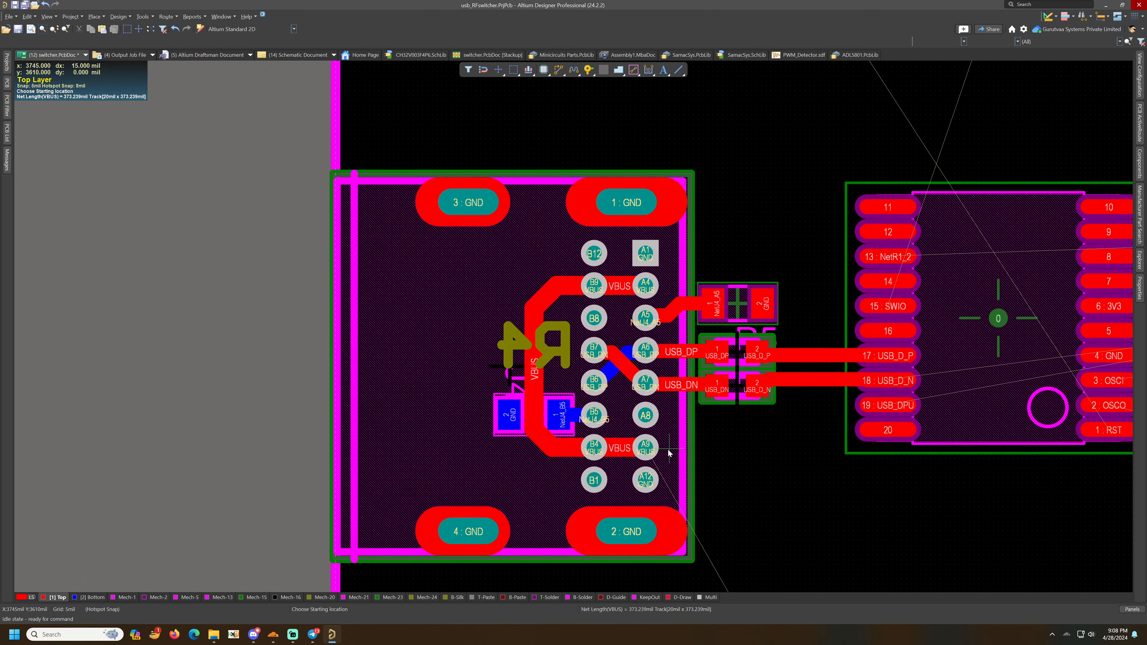
- Extend the VBUS trace from pin A9 to the capacitor's VBUS pad and regulator pins 1 and 3
scroll(709, 454, down, 3)
click(748, 307)
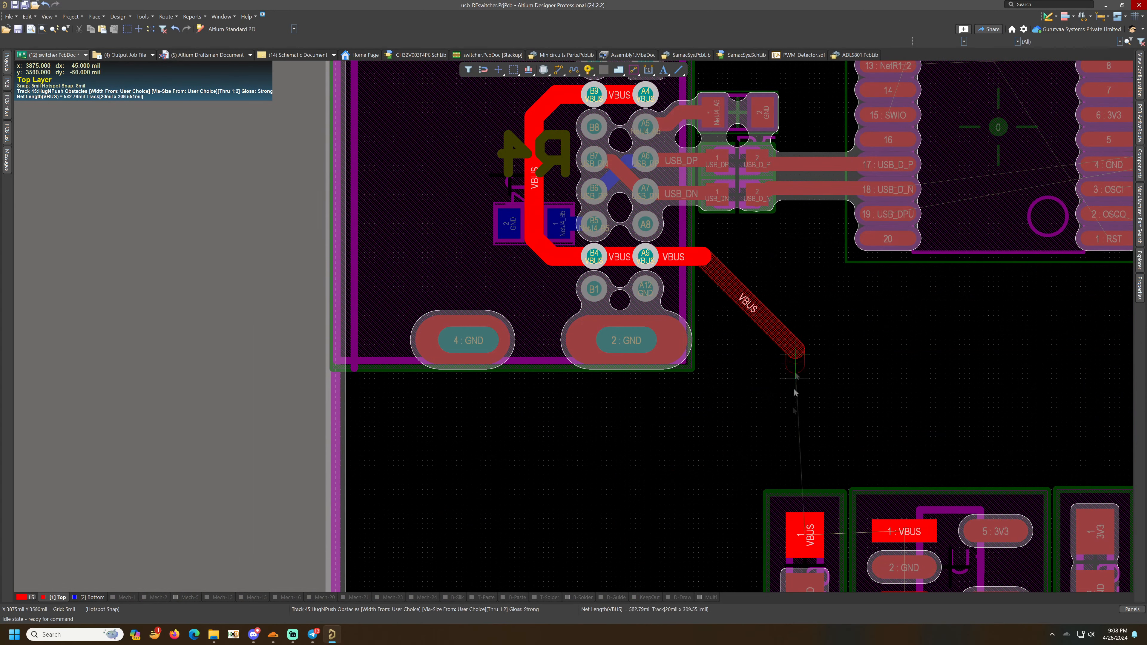
click(808, 540)
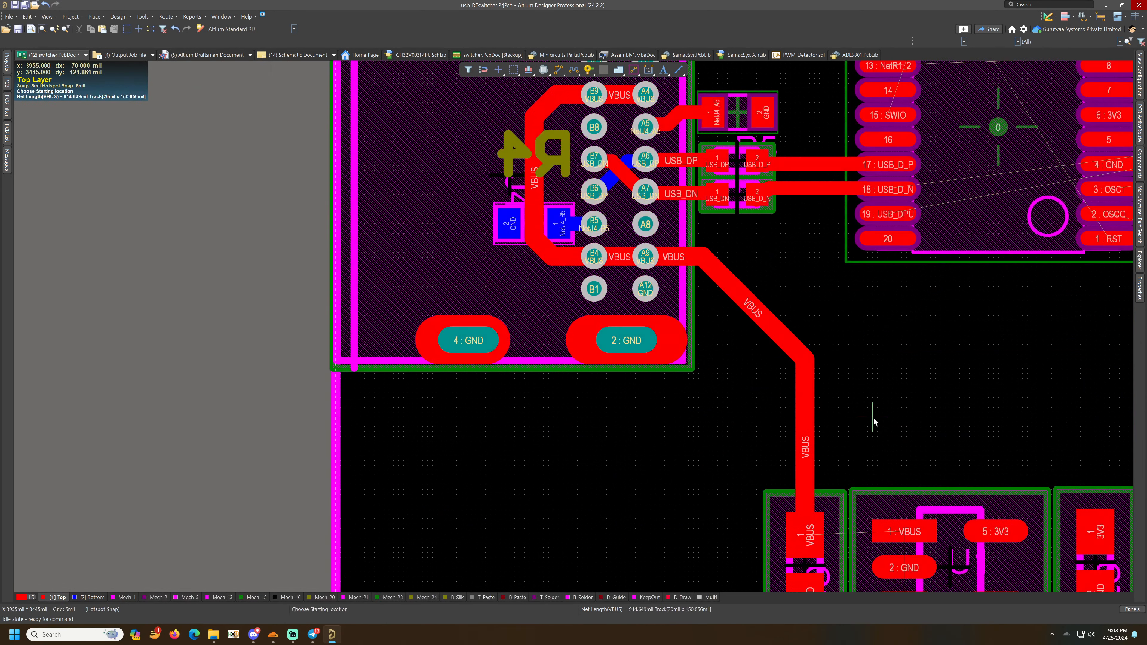
ctrl+scroll(873, 416, down, 3)
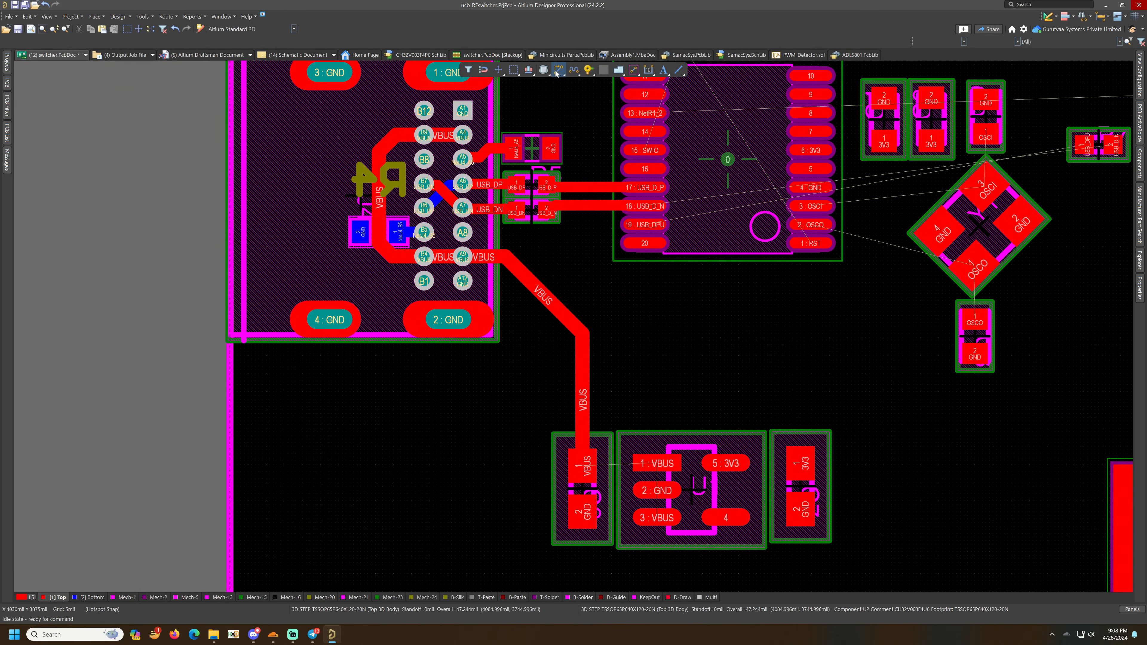
click(558, 70)
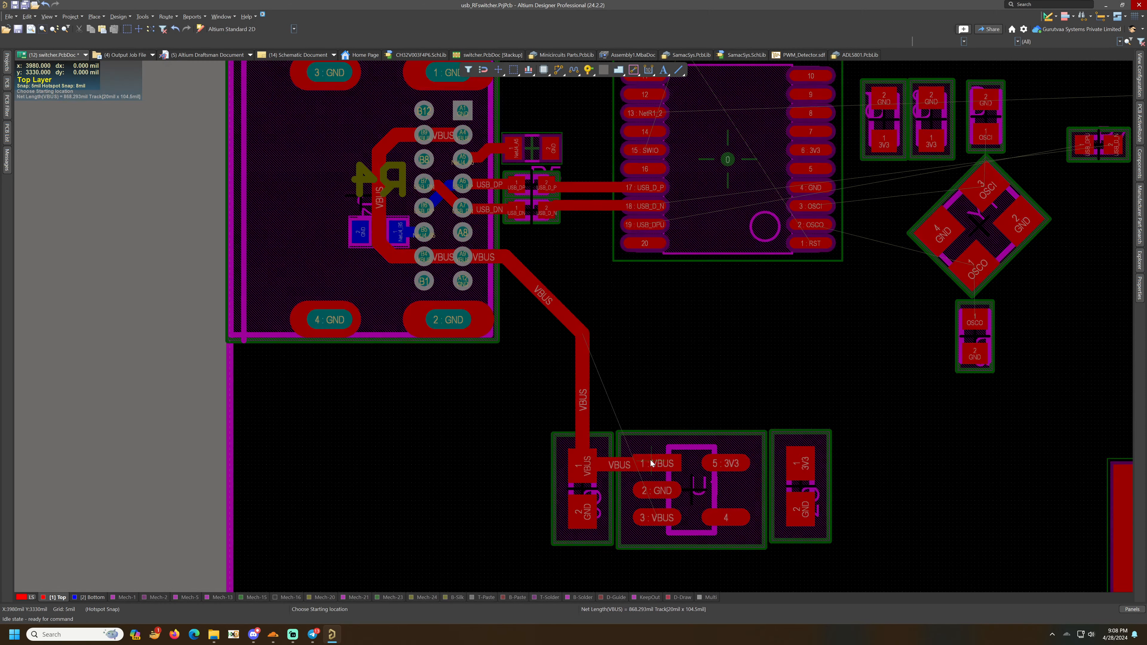
scroll(654, 472, down, 1)
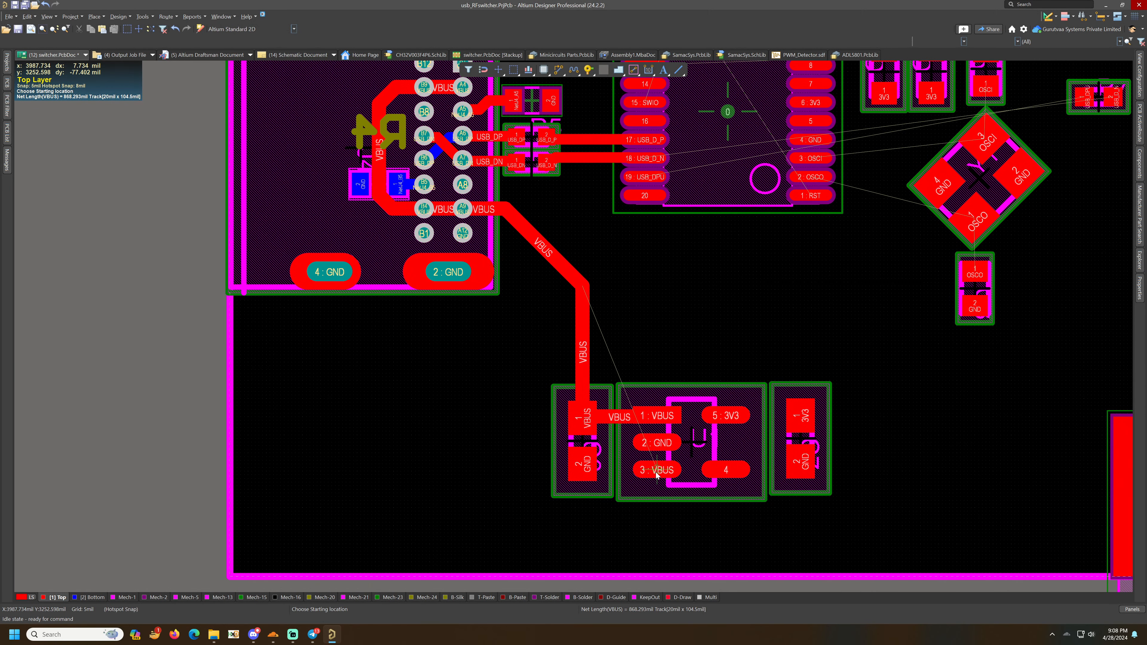
click(661, 418)
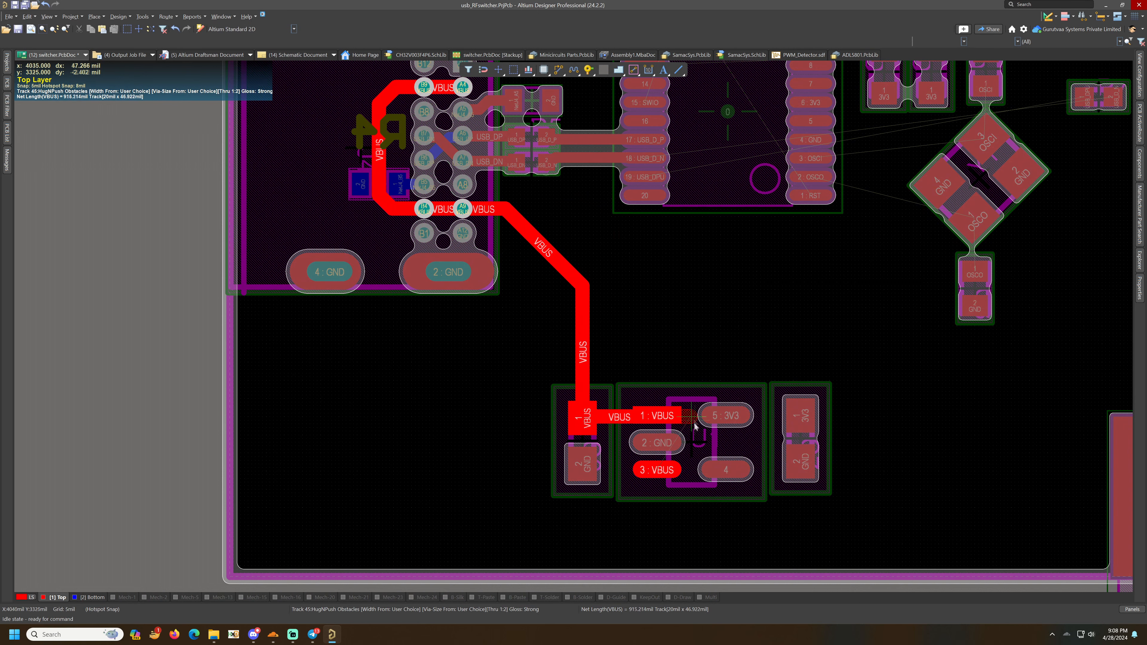
click(677, 470)
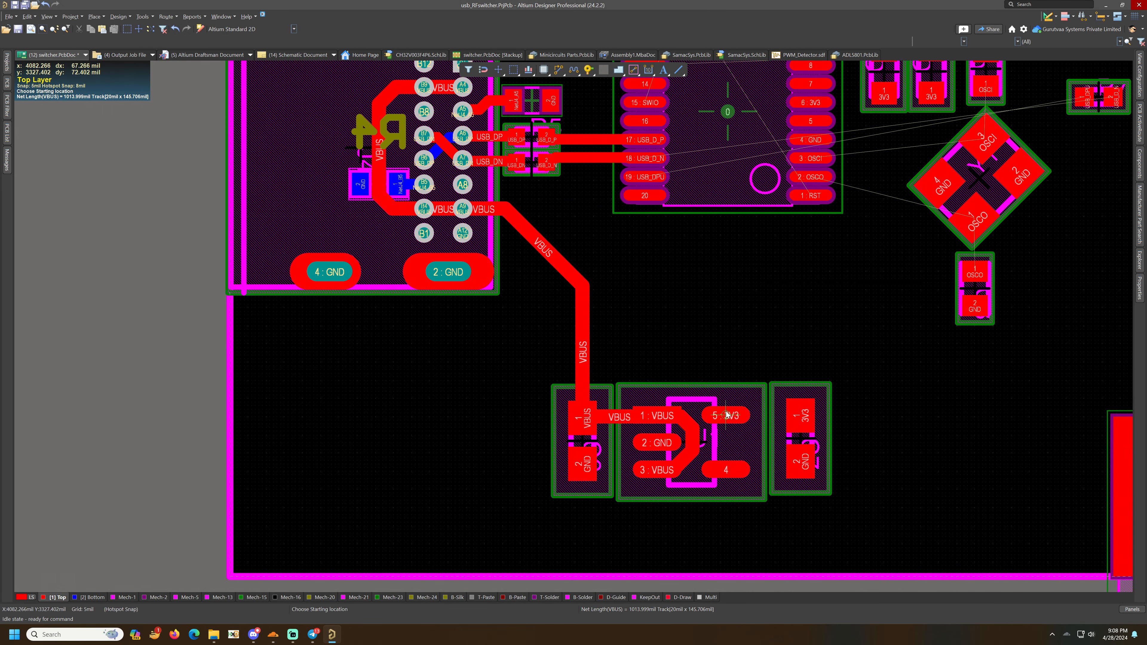
- Route a 20 mil 3V3 trace from regulator pin 5 through the adjacent capacitor's 3V3 pad and end it with a via
click(726, 415)
key(Tab)
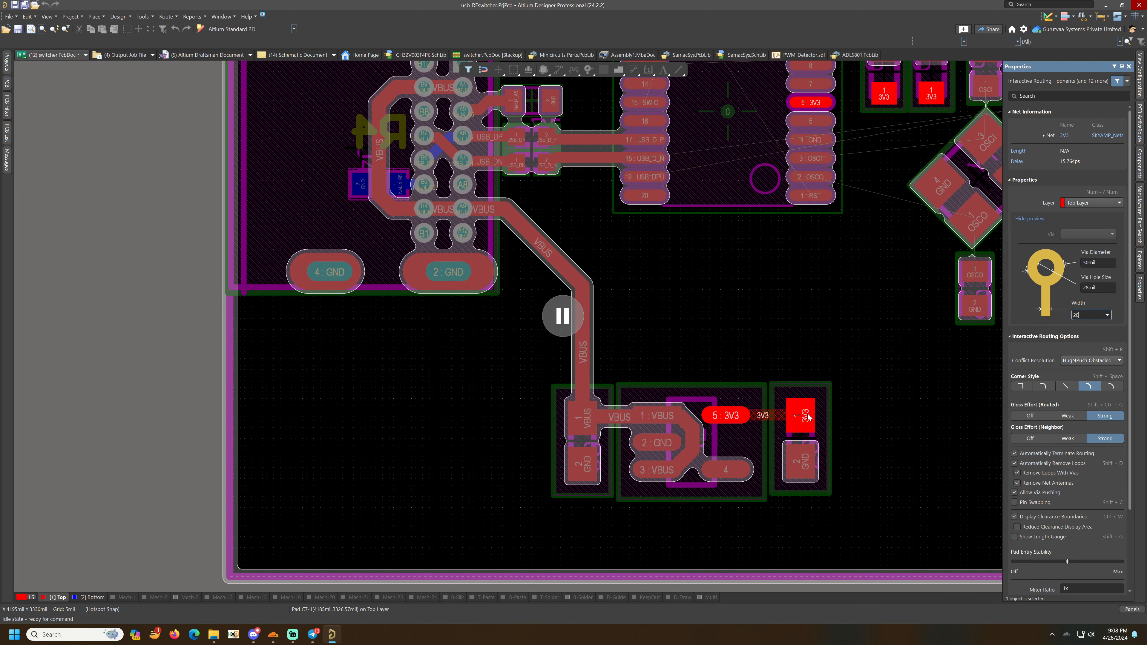
text(20)
key(Return)
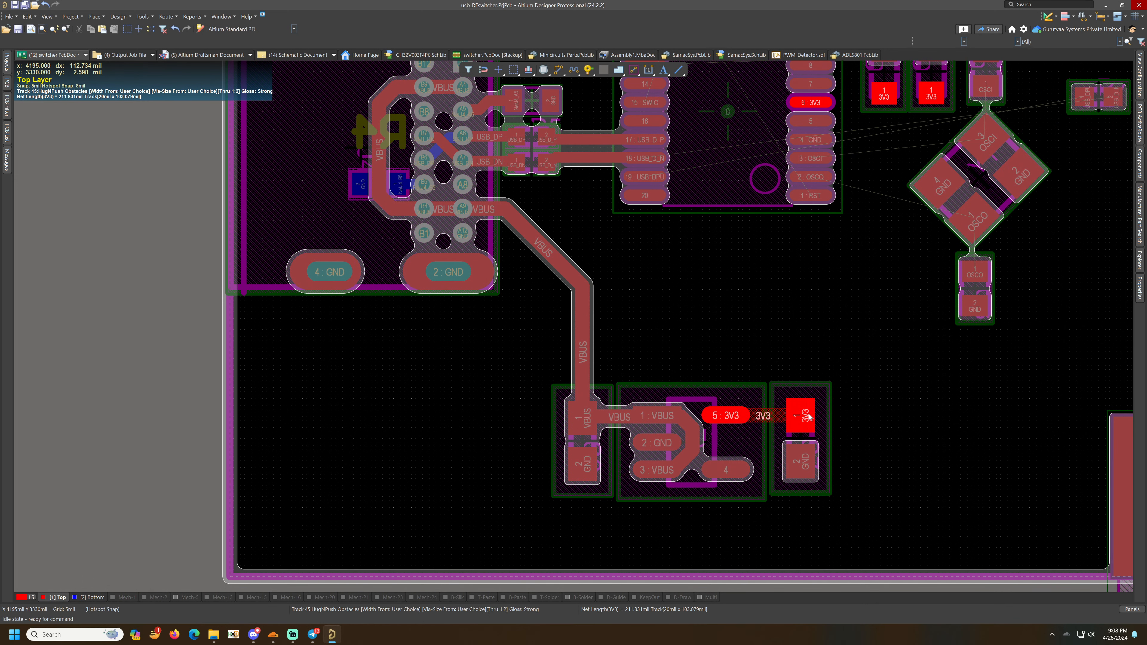
click(859, 413)
right_click(861, 412)
right_drag(878, 405, 716, 416)
click(589, 70)
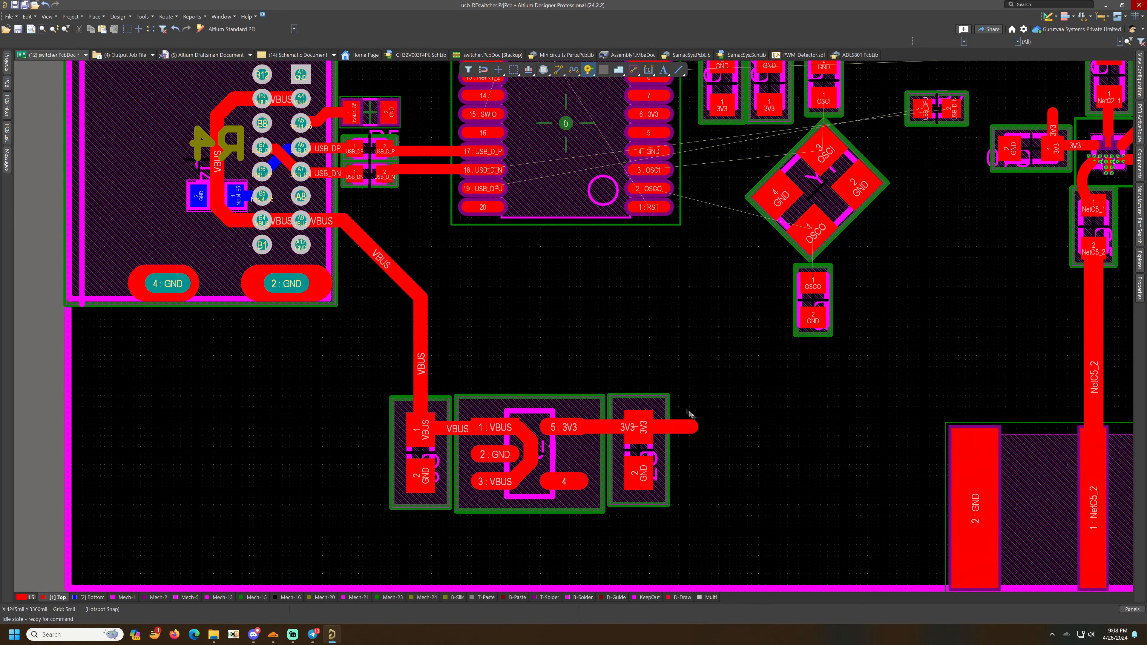
ctrl+scroll(712, 384, down, 2)
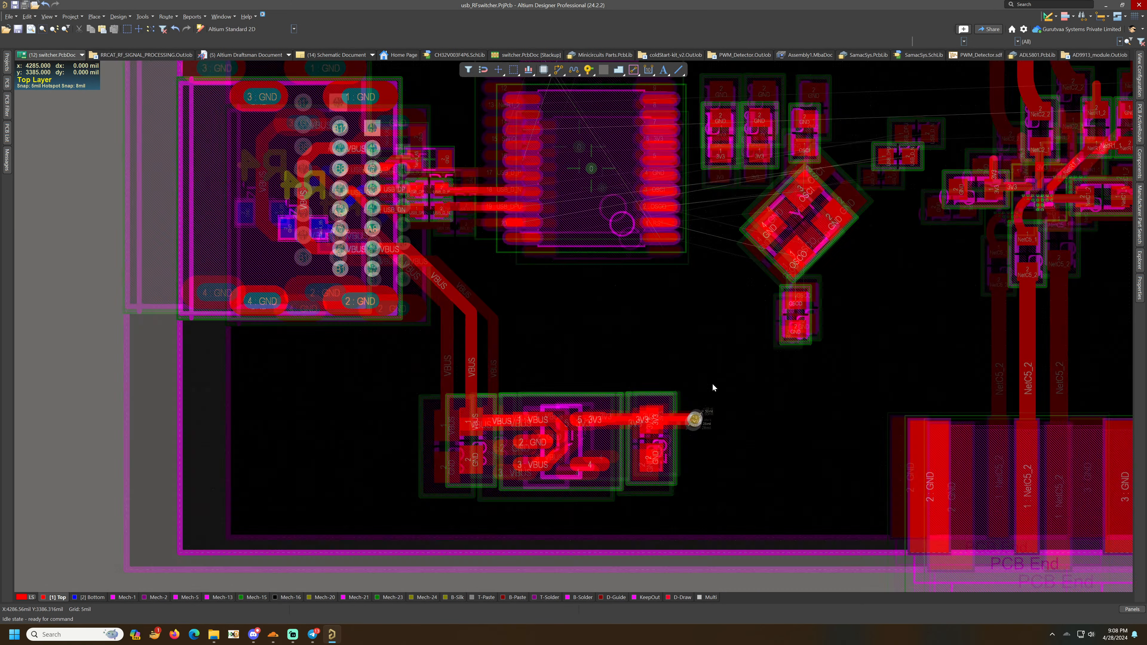
right_drag(709, 369, 656, 463)
ctrl+scroll(690, 328, up, 3)
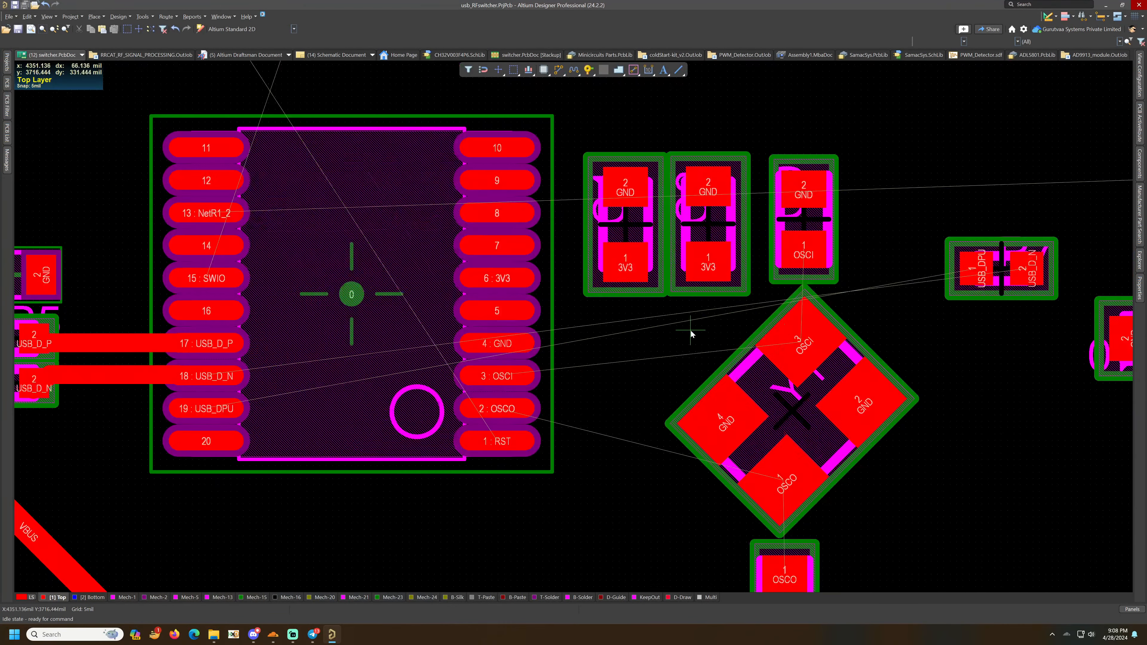
- Route a 10 mil OSCI trace from the capacitor's OSCI pad to crystal pin 3
click(803, 249)
key(Tab)
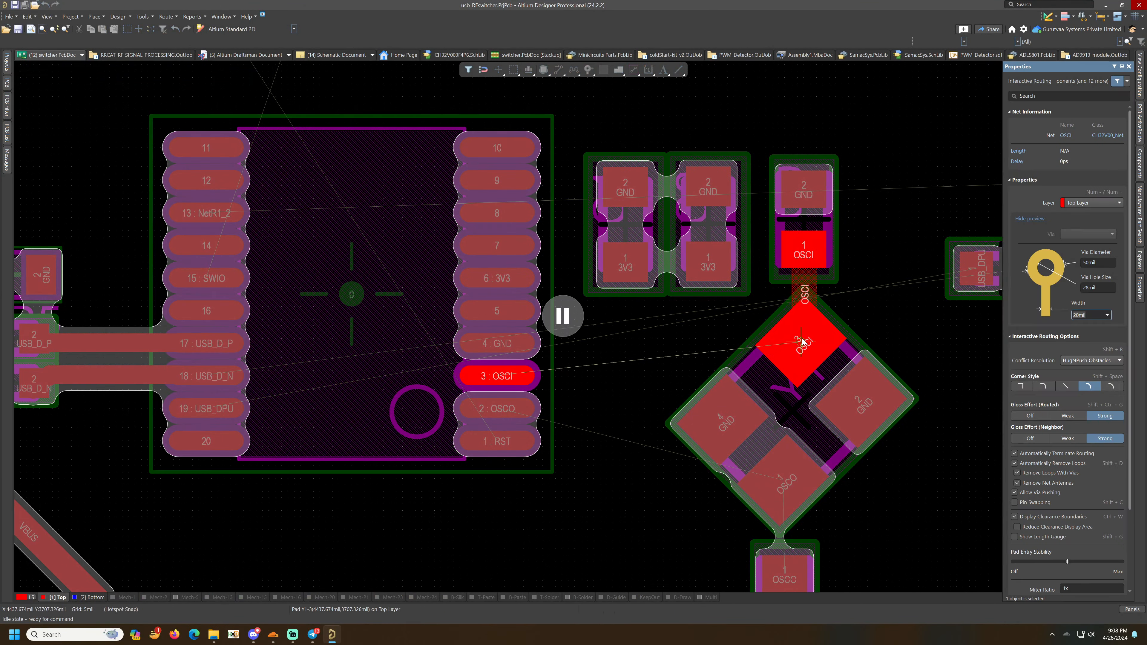
text(10)
key(Return)
click(802, 343)
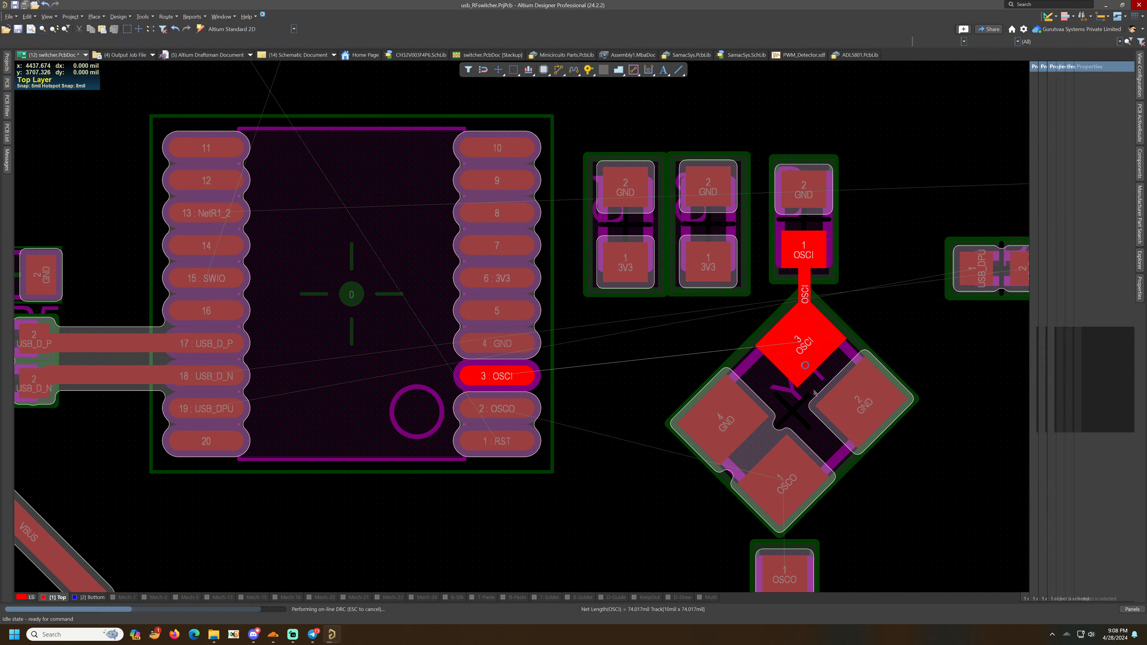
scroll(798, 370, down, 2)
- Route the OSCO trace linking the crystal's pin 1, its capacitor and microcontroller pin 2
click(787, 389)
click(786, 475)
click(786, 388)
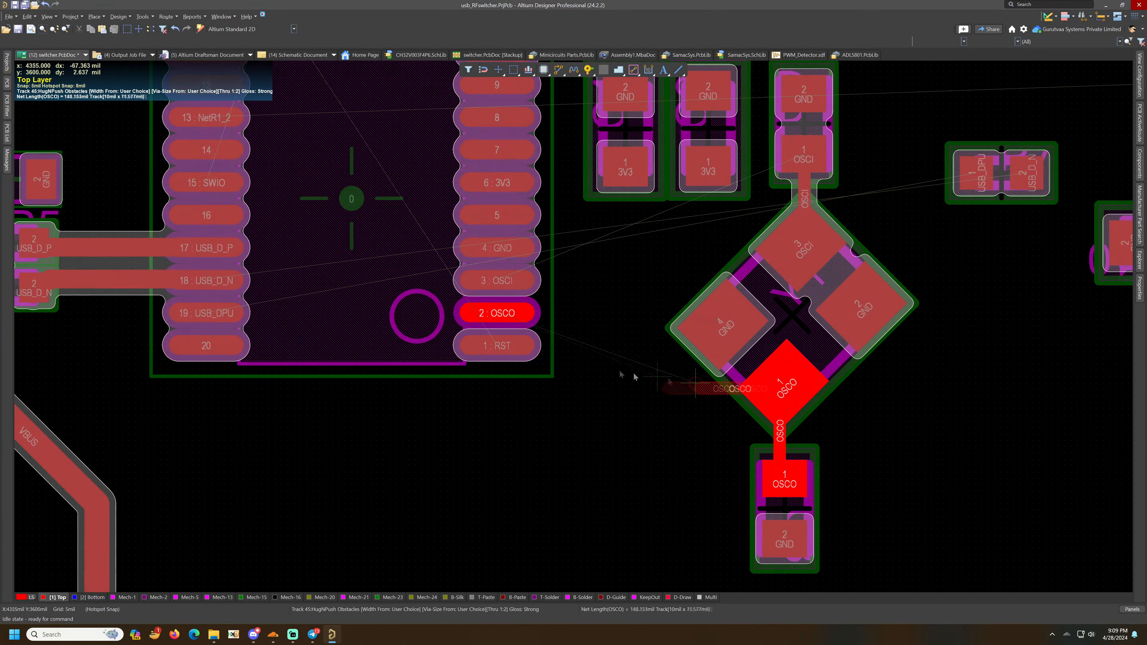
click(500, 313)
- Route the OSCI trace from microcontroller pin 3 up to crystal pin 3
click(497, 281)
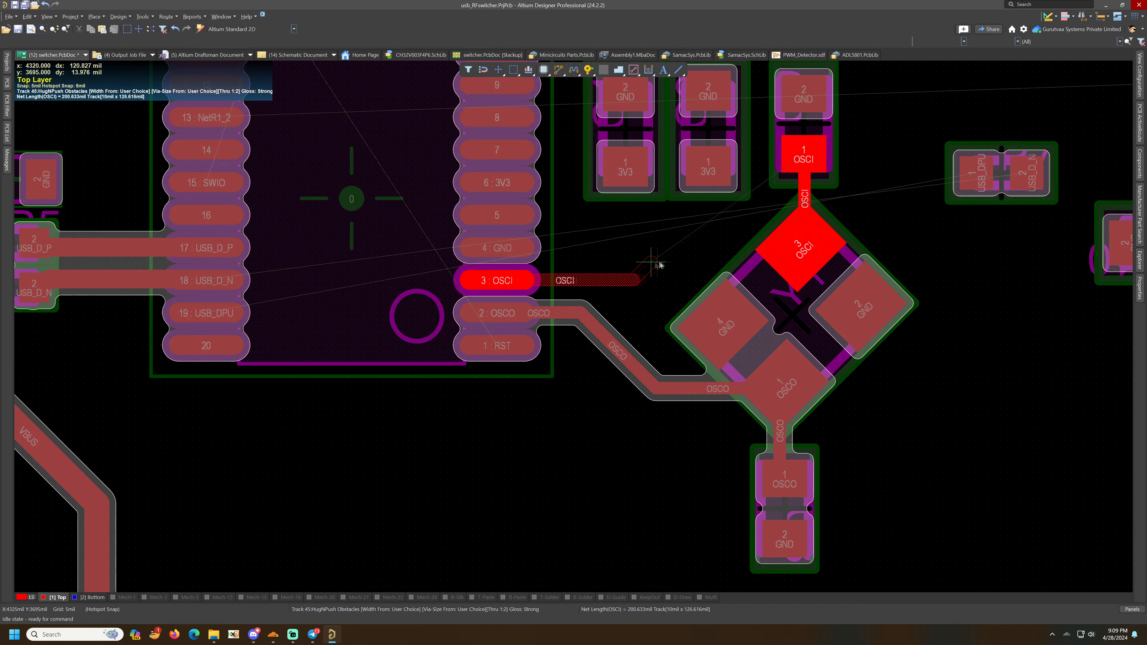
click(601, 267)
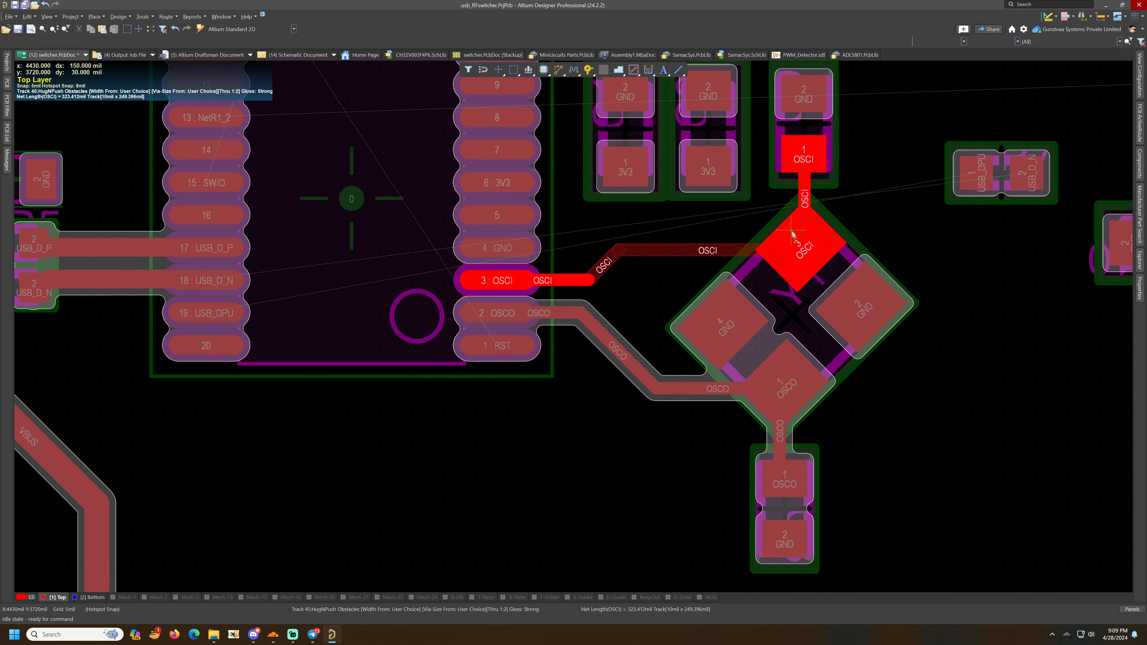
click(804, 235)
- Straighten the OSCI trace segments near the crystal and save the board
drag(662, 247, 660, 226)
drag(766, 233, 814, 226)
drag(709, 214, 714, 213)
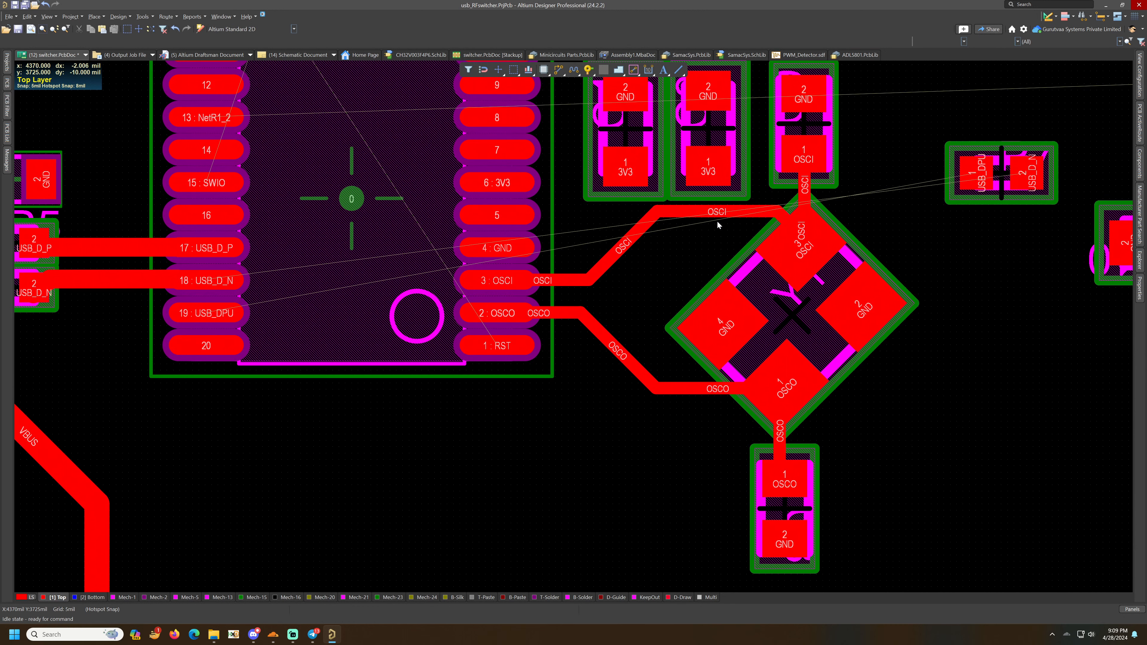
key(ctrl+s)
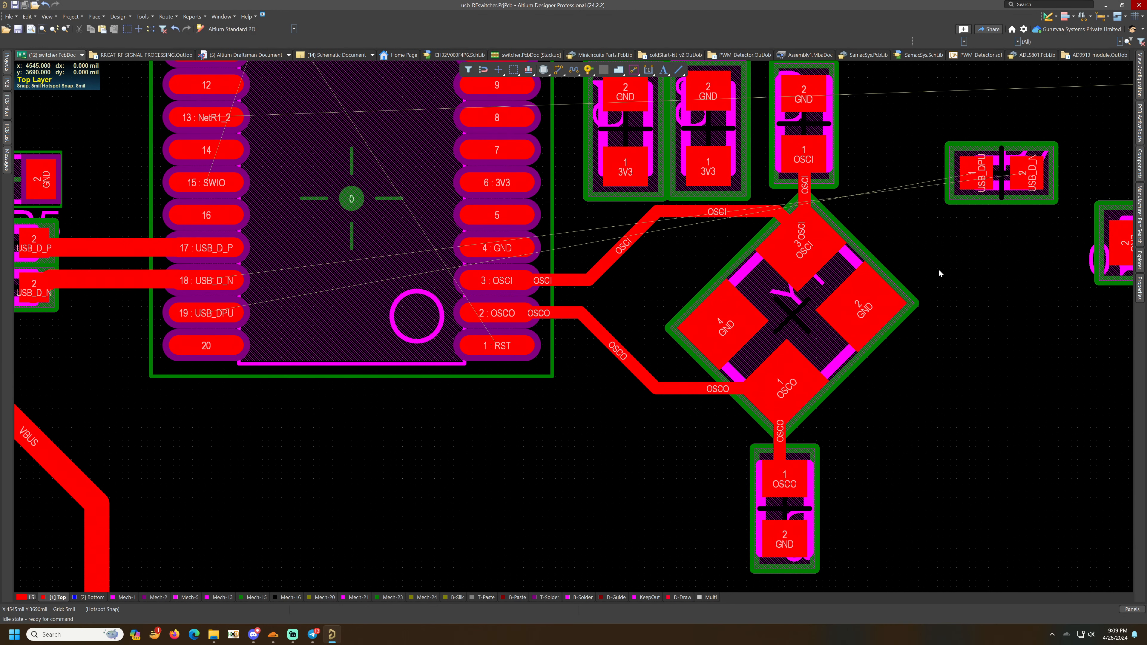
- Route a 3V3 trace from microcontroller pin 6 through both decoupling capacitors' 3V3 pads, ending with a via
ctrl+scroll(938, 268, down, 2)
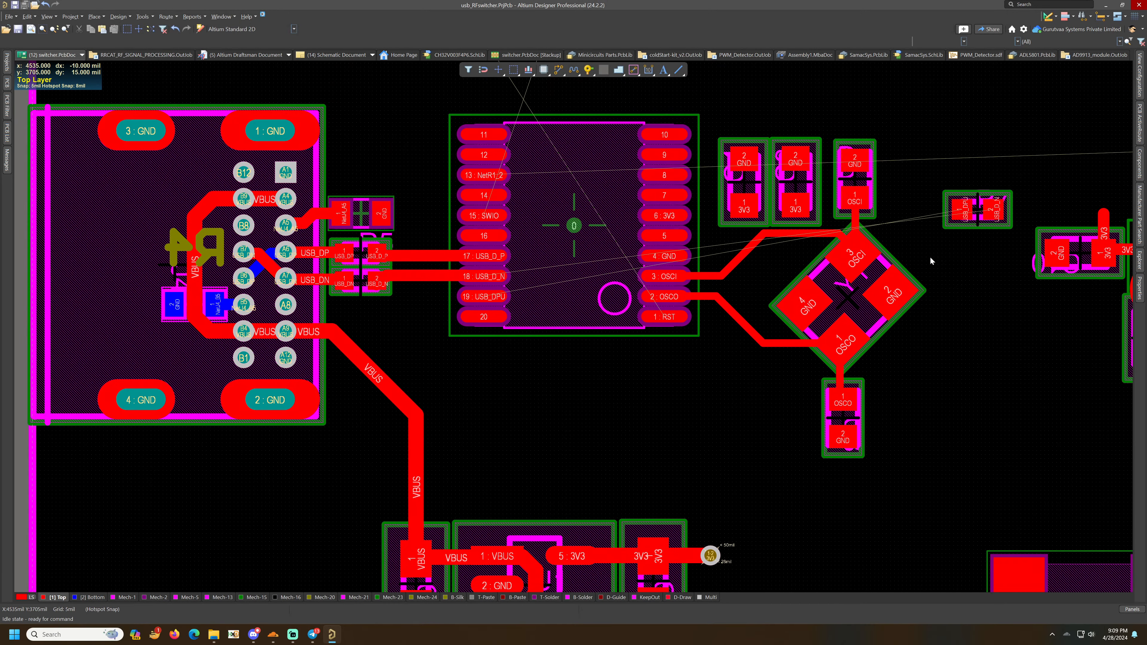
right_drag(930, 257, 866, 316)
ctrl+scroll(775, 254, up, 2)
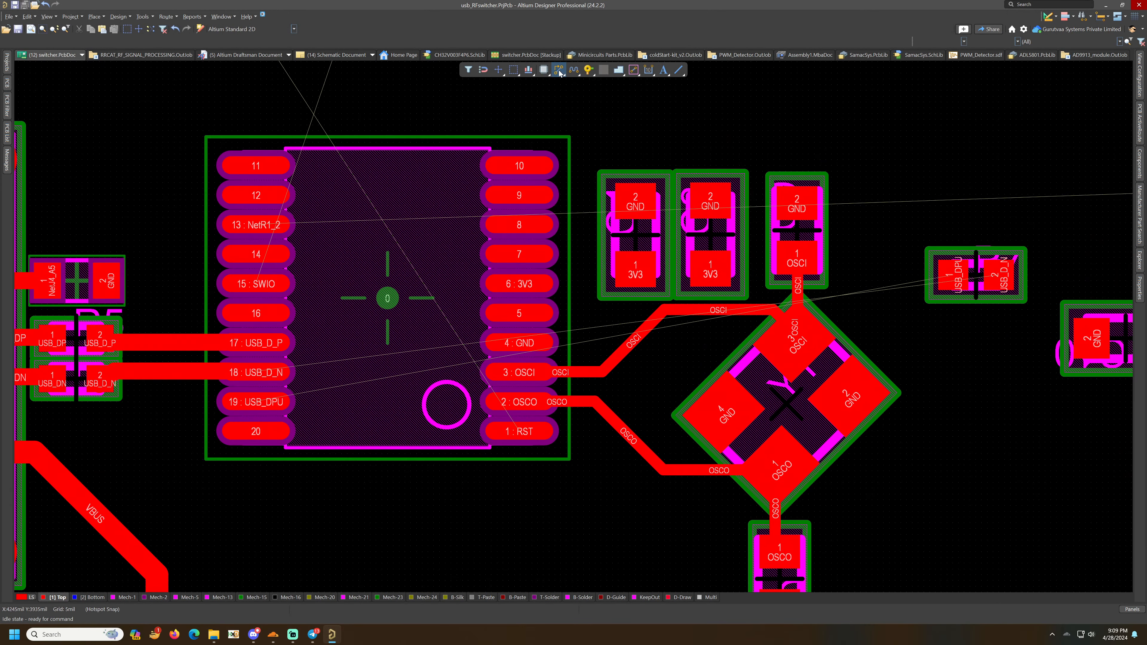
click(530, 289)
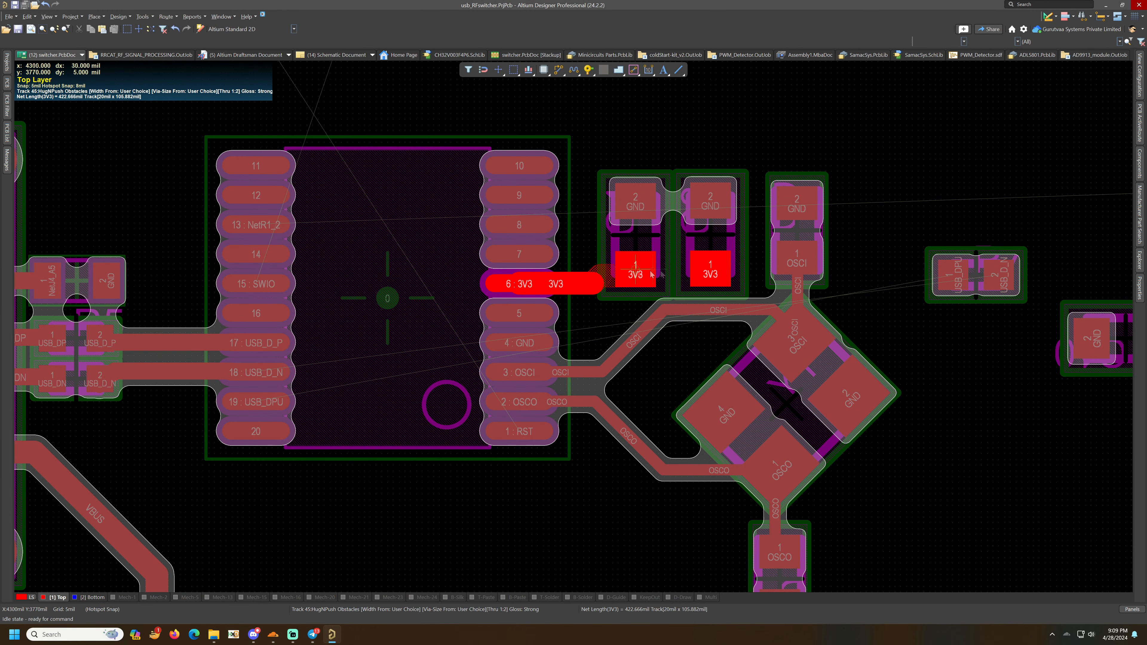
click(750, 273)
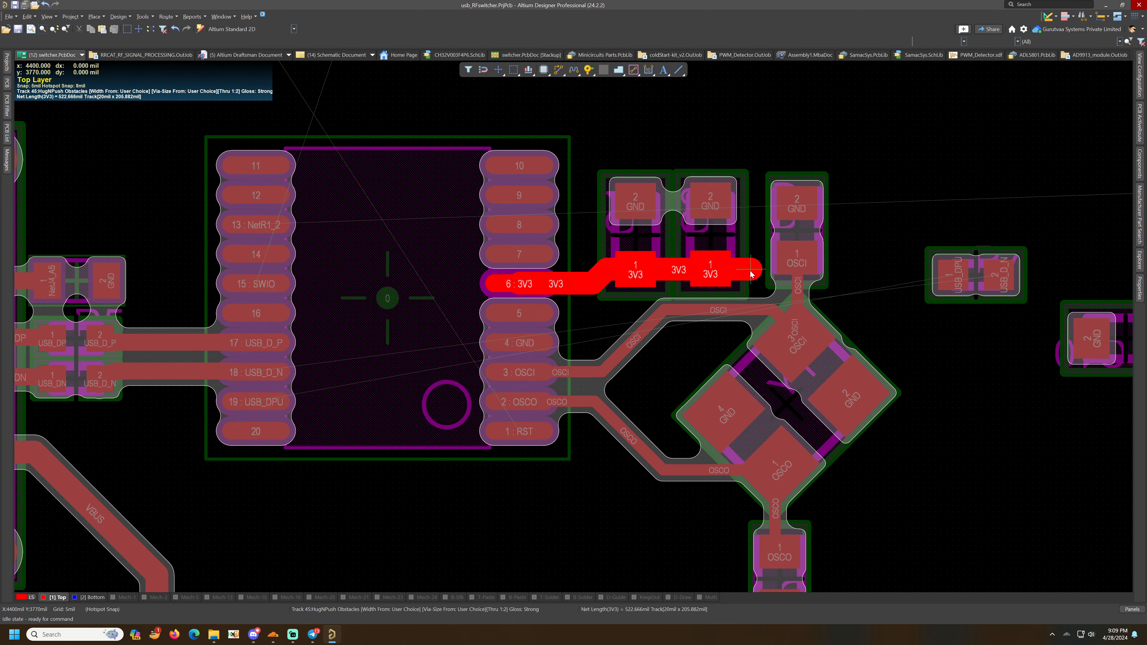
right_click(750, 271)
click(588, 70)
click(750, 270)
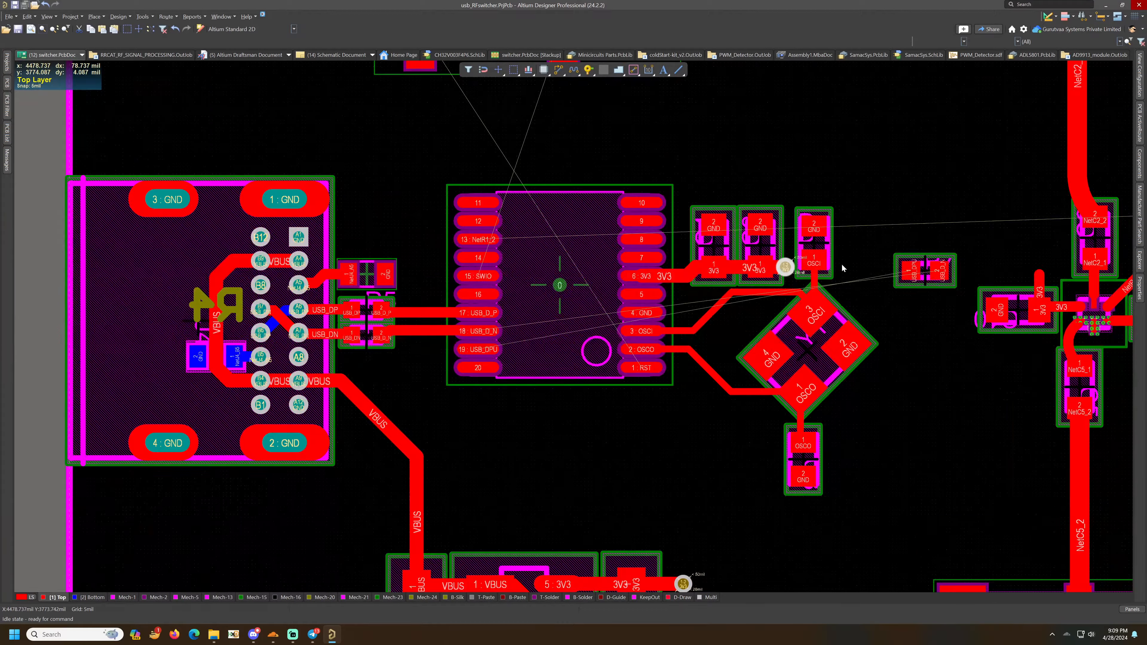
- Route short 20 mil GND stubs upward from the GND pads of the three capacitors above the microcontroller
ctrl+scroll(841, 264, down, 5)
ctrl+scroll(578, 116, up, 4)
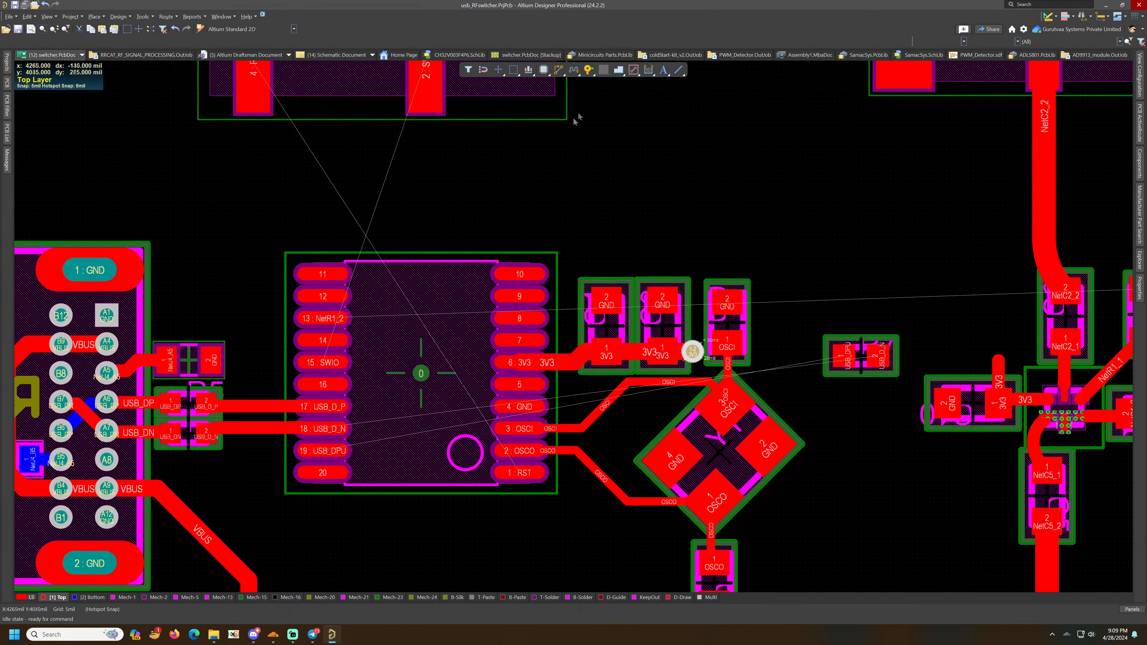
click(558, 70)
click(605, 296)
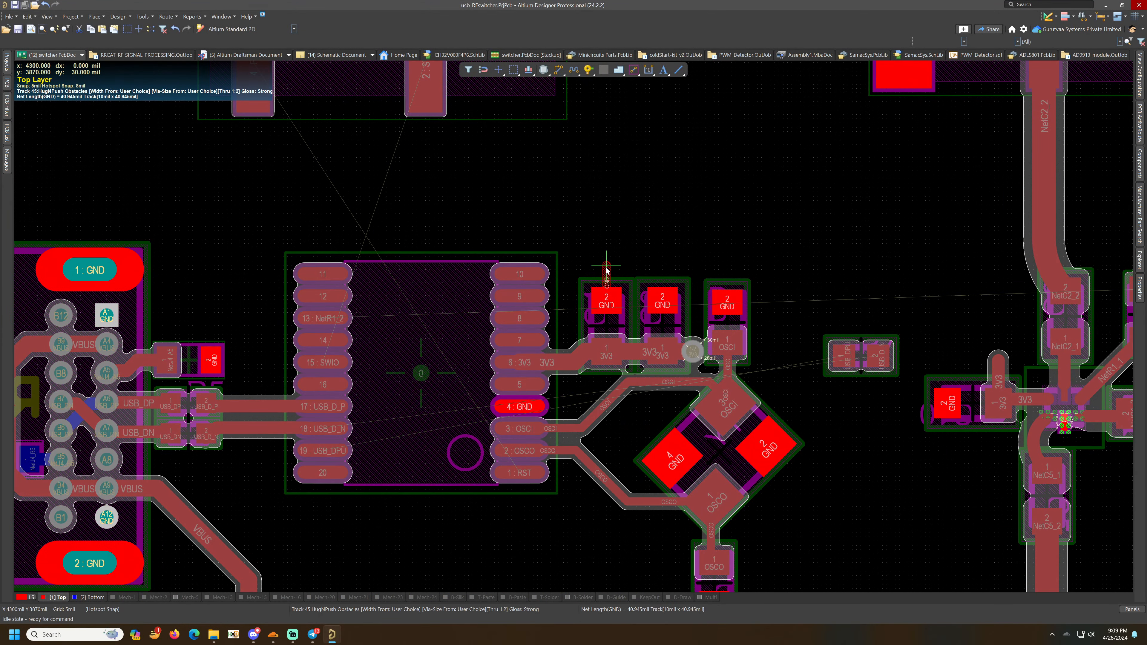
key(Tab)
text(20)
key(Return)
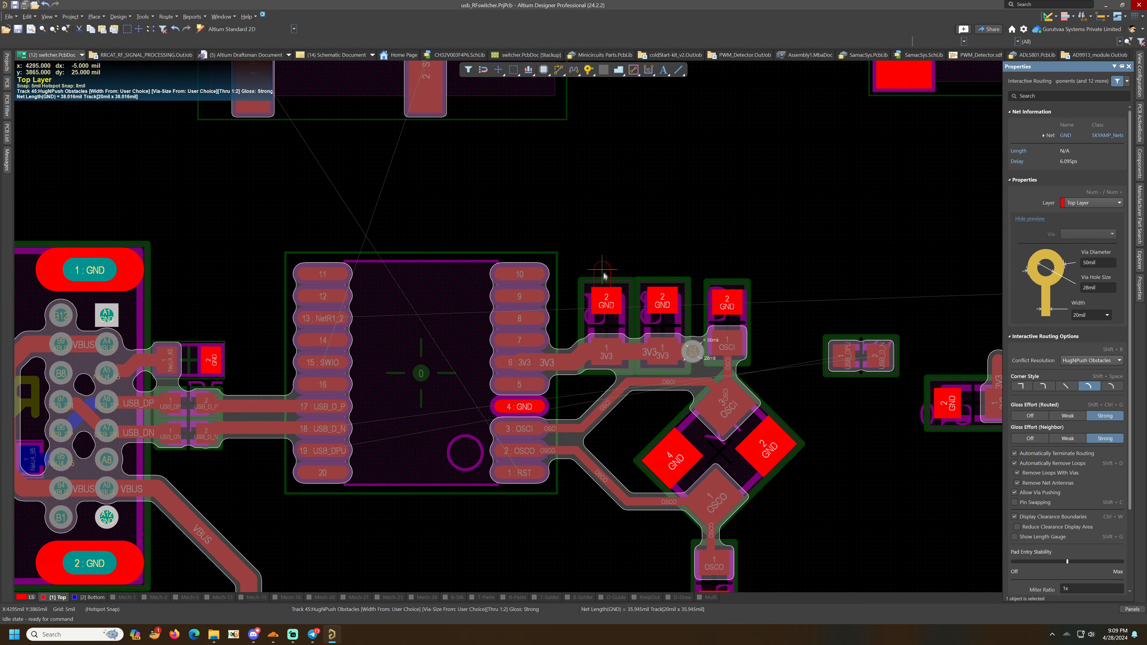
click(606, 274)
right_click(635, 284)
click(662, 299)
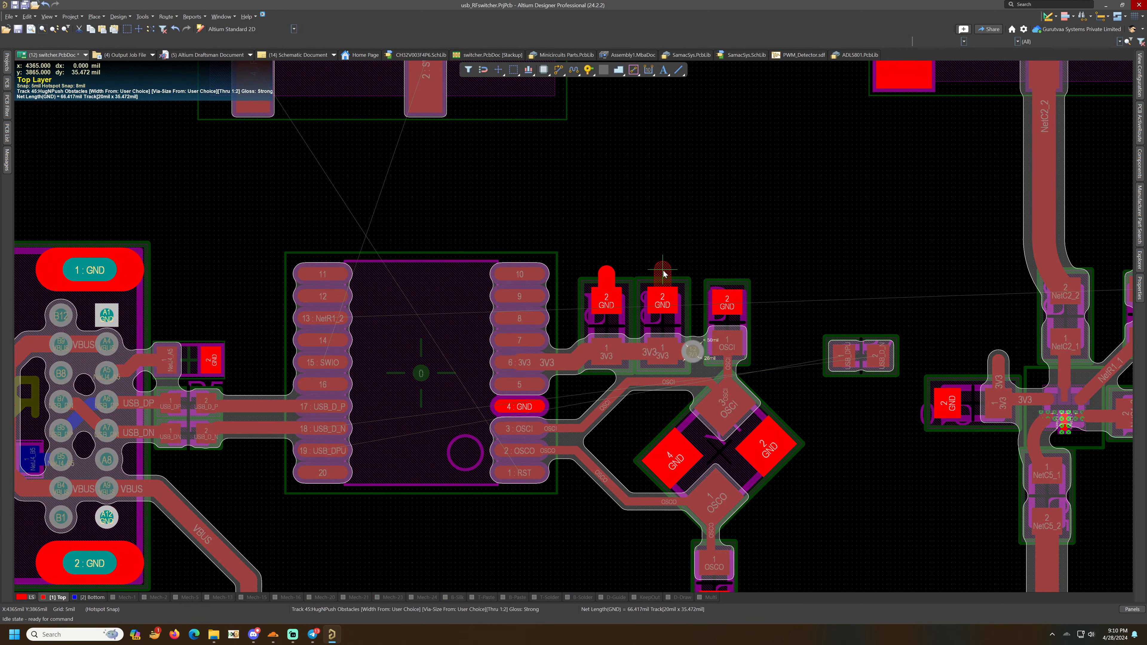
click(662, 274)
right_click(695, 289)
click(727, 299)
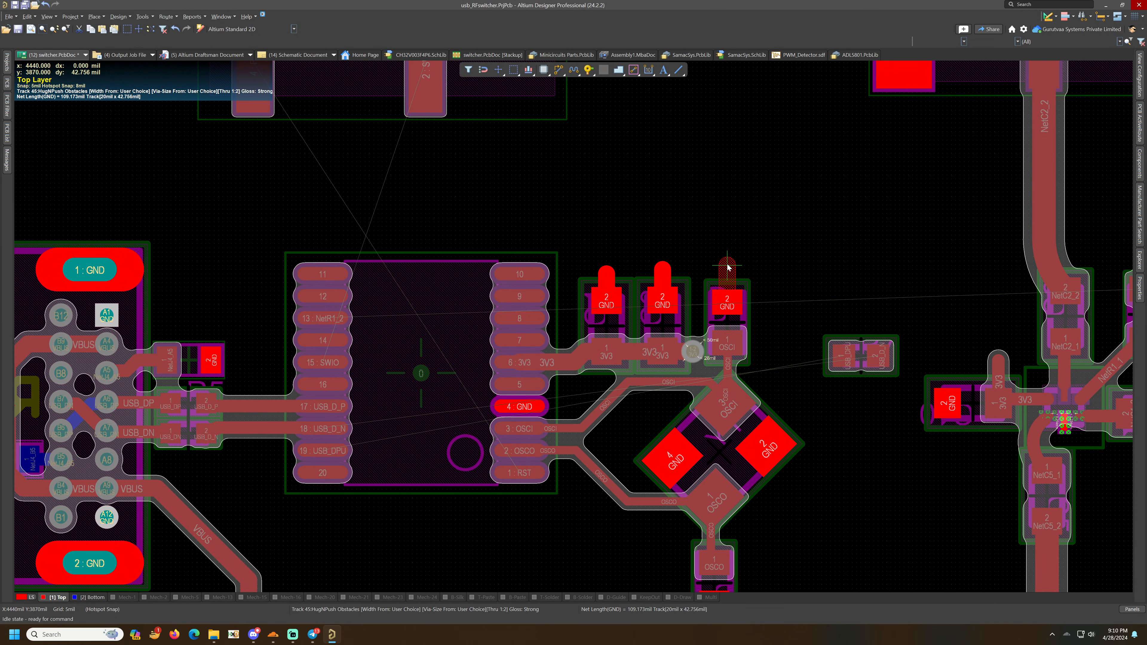
click(727, 271)
right_click(741, 267)
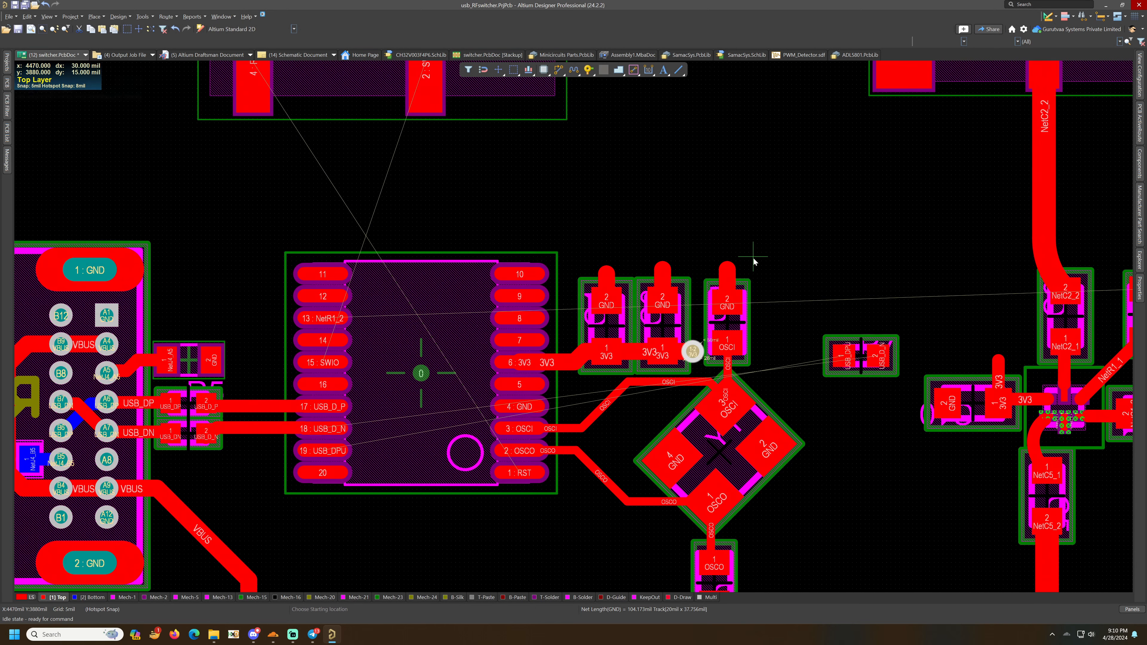
- Place a via at the end of each of the three GND stubs and save the board
click(588, 69)
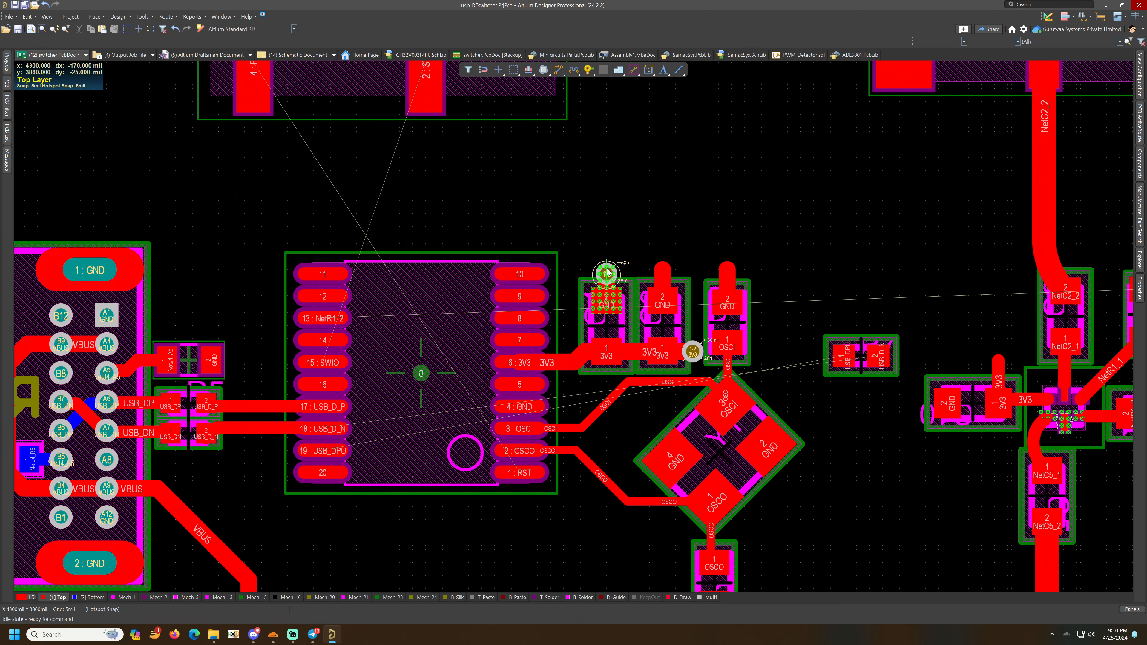
click(606, 266)
click(663, 269)
click(727, 270)
right_click(710, 226)
drag(604, 267, 605, 271)
key(ctrl+s)
- Move the USB_DPU/USB_D_N resistor below the USB data resistors near microcontroller pin 19 and rotate it horizontal
ctrl+scroll(702, 236, down, 2)
right_drag(703, 236, 580, 218)
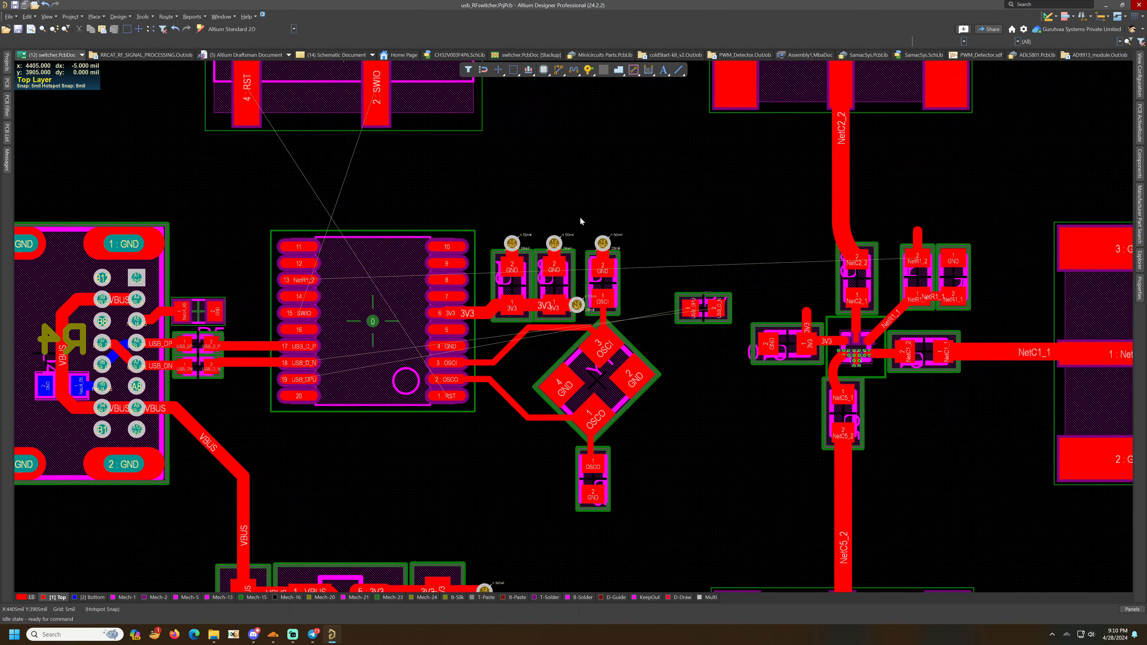
right_drag(594, 258, 576, 195)
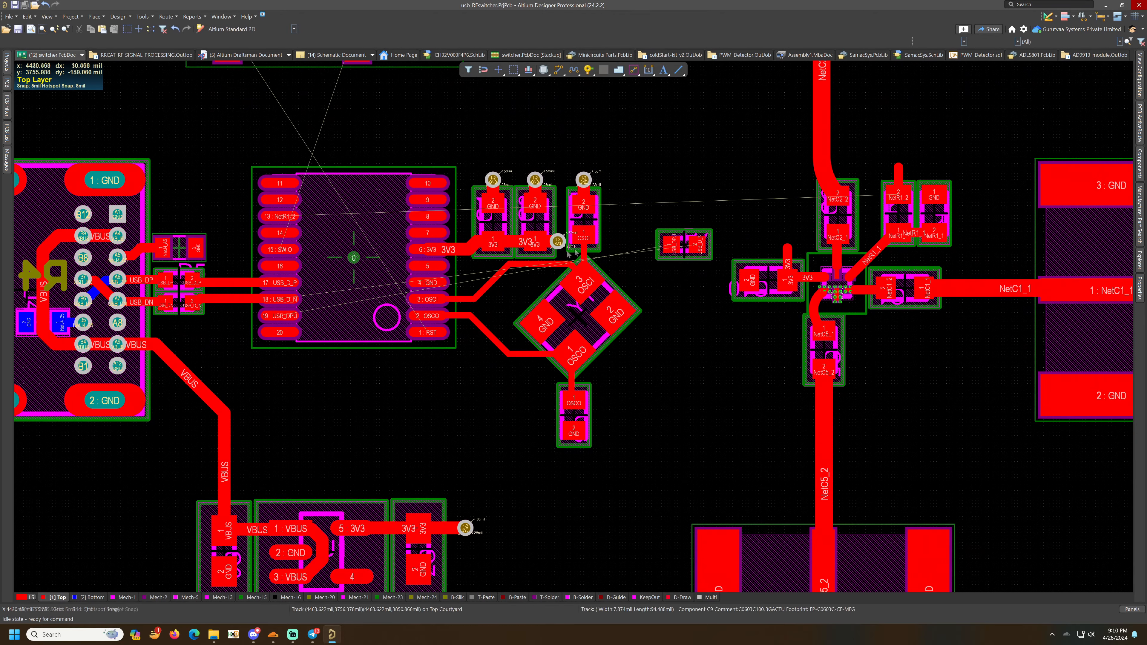
ctrl+scroll(627, 264, up, 1)
right_drag(630, 267, 769, 269)
drag(831, 245, 334, 347)
key(space)
key(space)
key(space)
ctrl+scroll(334, 345, up, 4)
right_drag(335, 348, 644, 329)
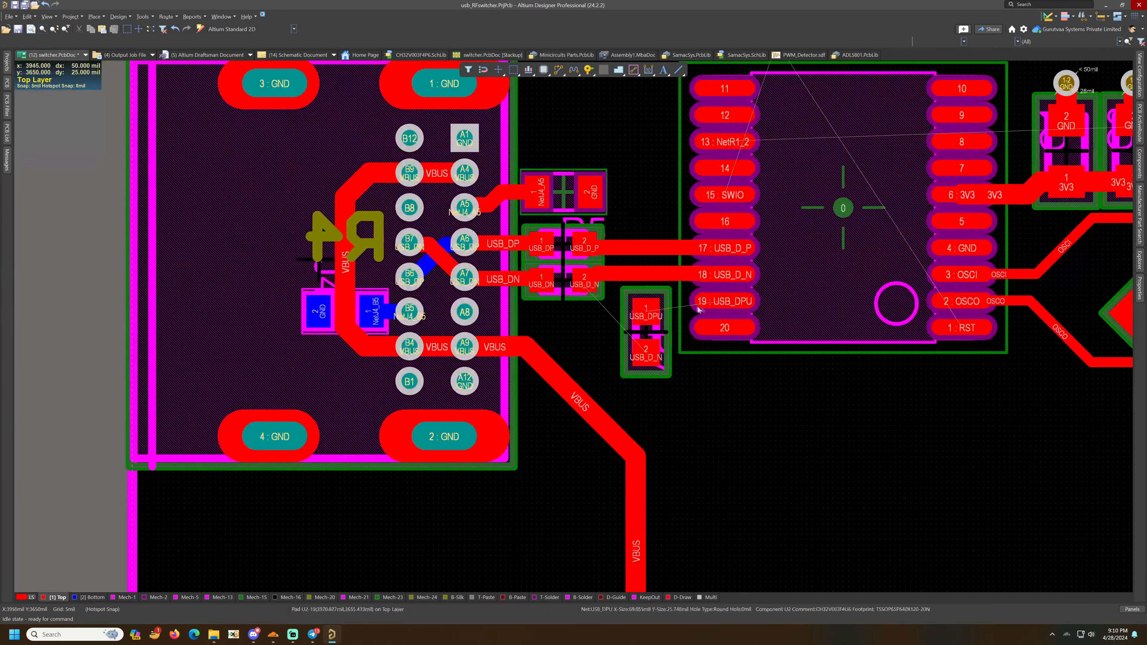
key(space)
key(space)
drag(644, 329, 614, 323)
key(space)
- Route a 10 mil USB_DPU trace from microcontroller pin 19 to the resistor's USB_DPU pad
click(558, 70)
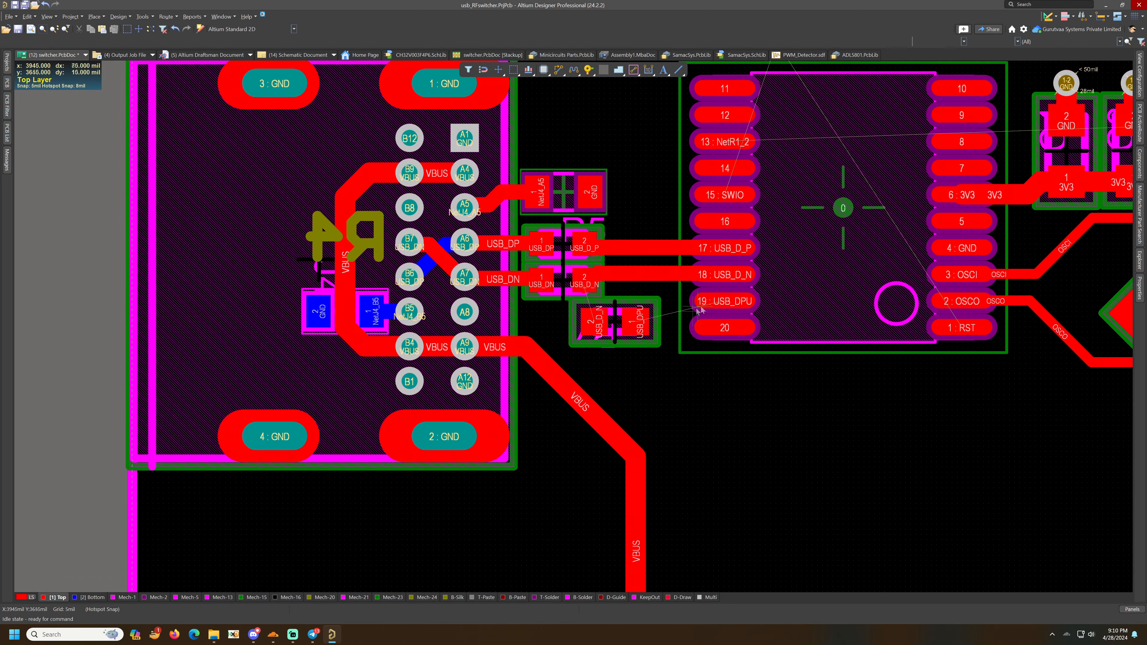
click(724, 300)
key(Tab)
text(10)
key(Return)
click(661, 313)
- Route the USB_D_N trace from the resistor's other pad up to the USB_D_N line and save
click(597, 321)
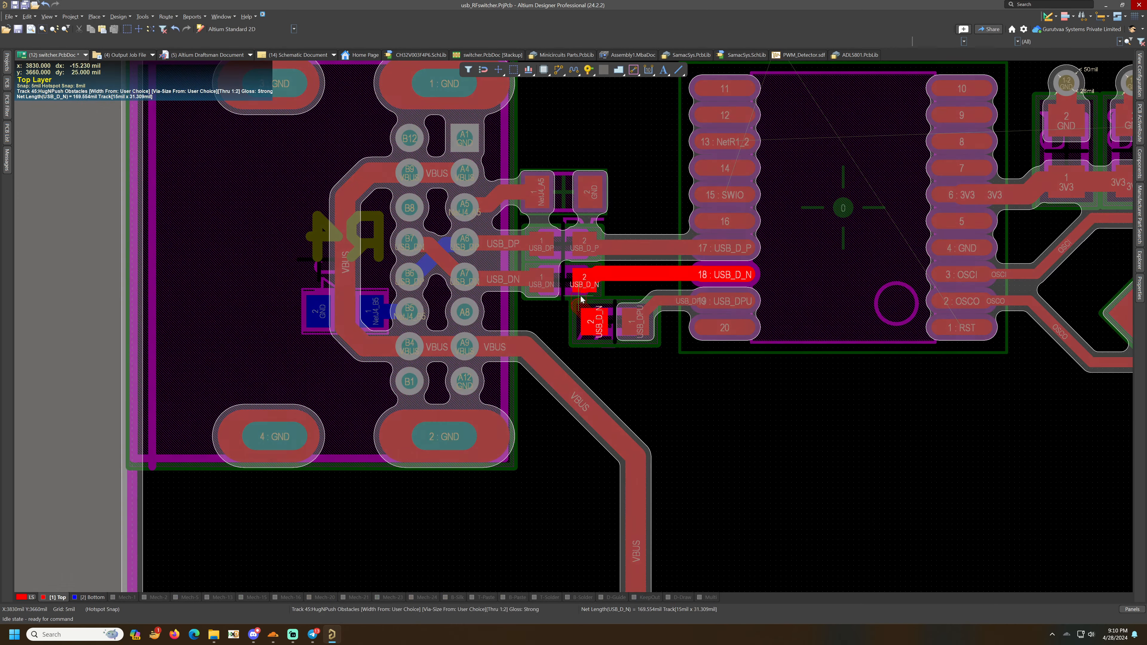
key(Tab)
key(Return)
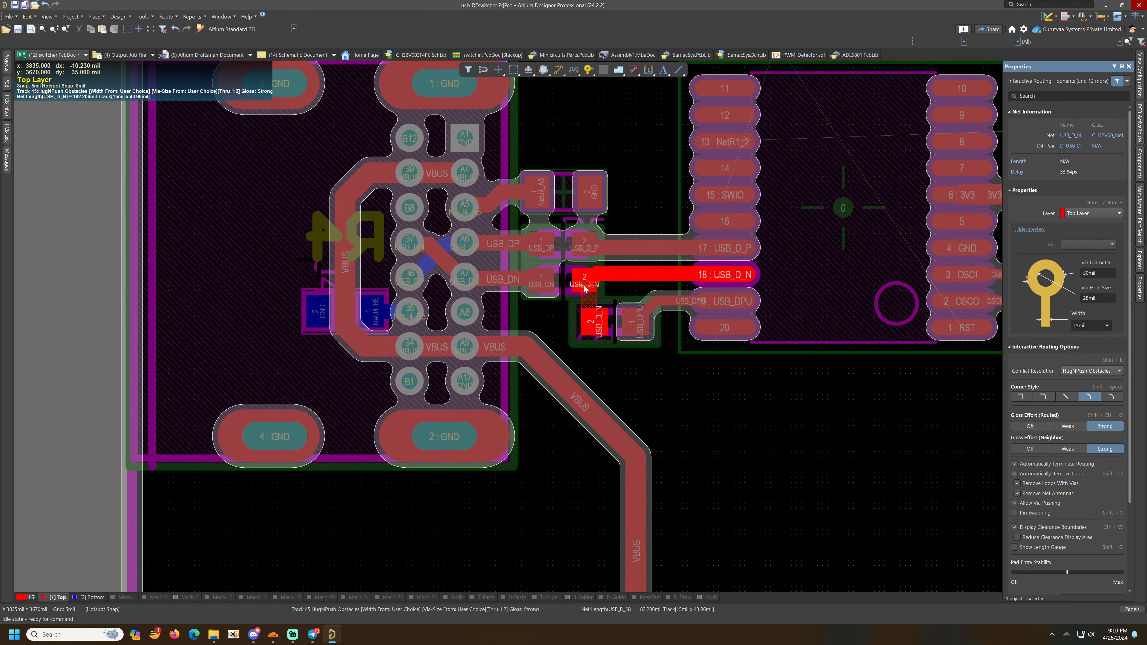
key(Tab)
key(Return)
click(585, 287)
right_click(668, 357)
key(ctrl+s)
- Route the SWIO trace from microcontroller pin 15 to the programming header's SWIO pin
ctrl+scroll(696, 361, down, 5)
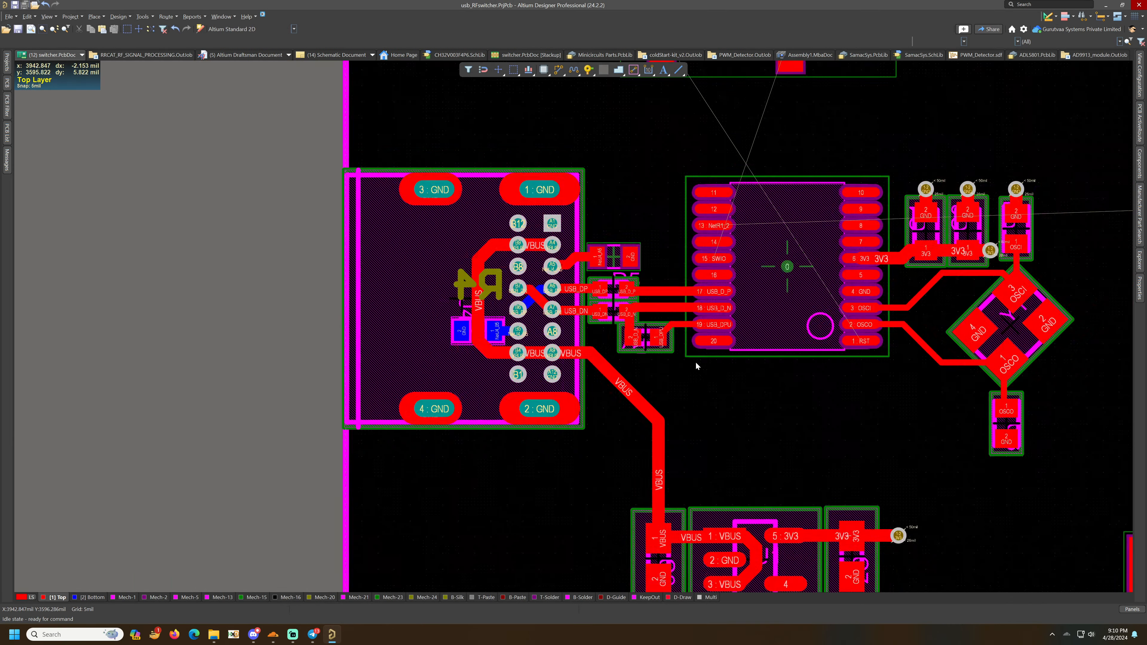
ctrl+scroll(723, 355, up, 4)
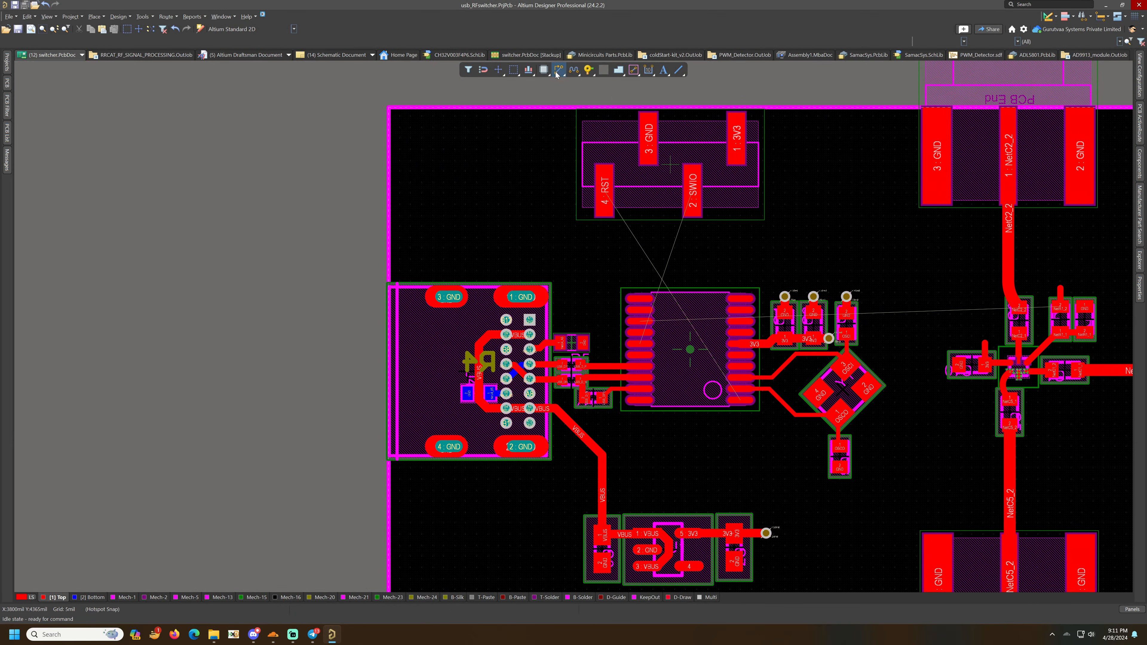
ctrl+scroll(650, 338, up, 2)
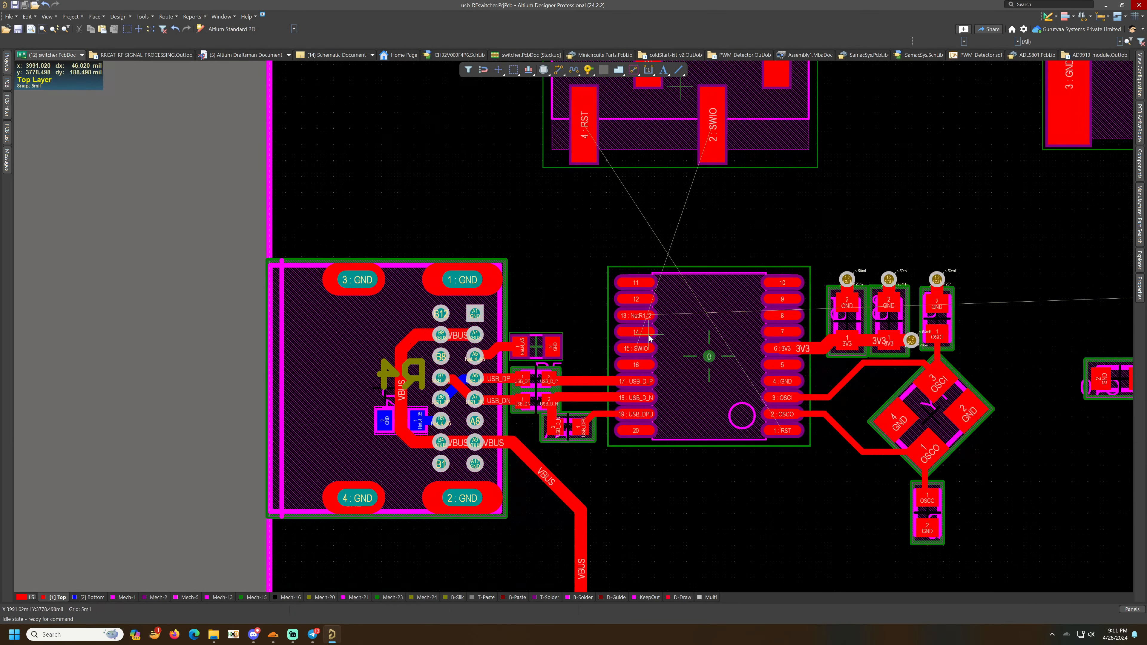
key(ctrl+w)
click(635, 349)
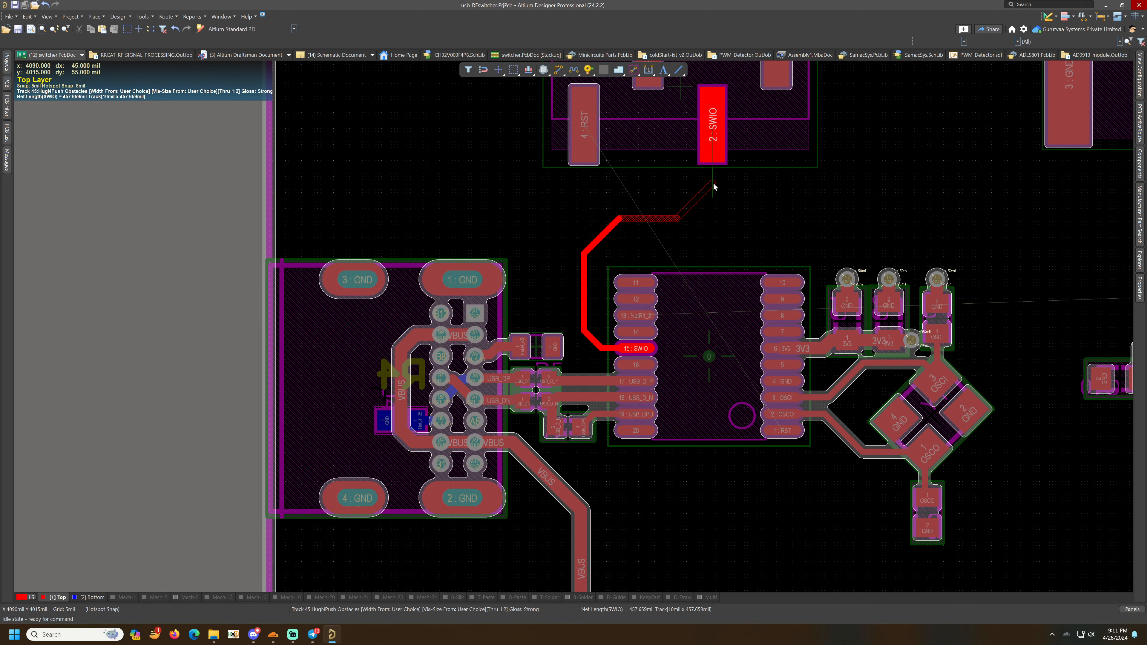
click(712, 124)
scroll(592, 194, up, 3)
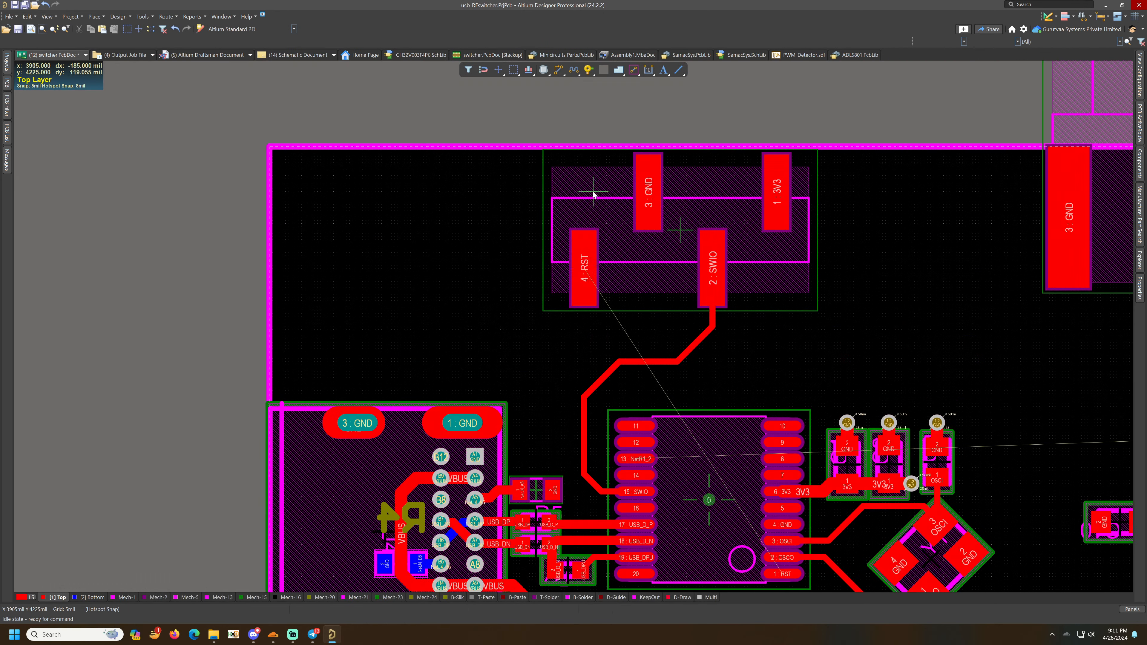
- Route the RST trace from the programming header's RST pin around SWIO down to microcontroller pin 1
click(584, 270)
ctrl+scroll(667, 277, up, 3)
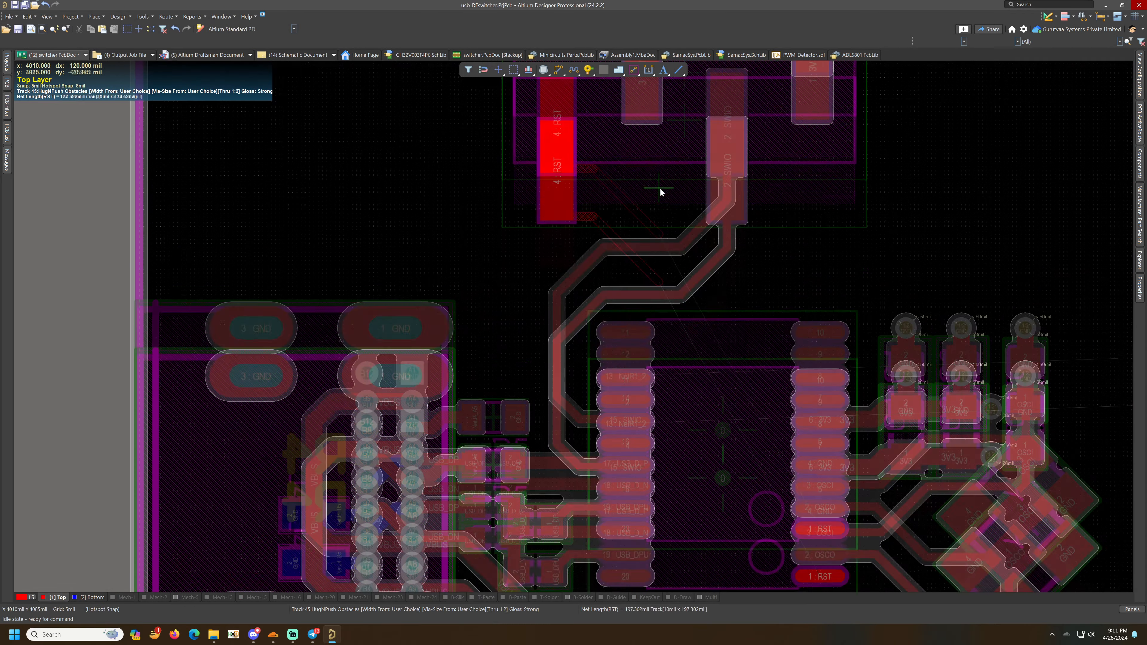
click(710, 151)
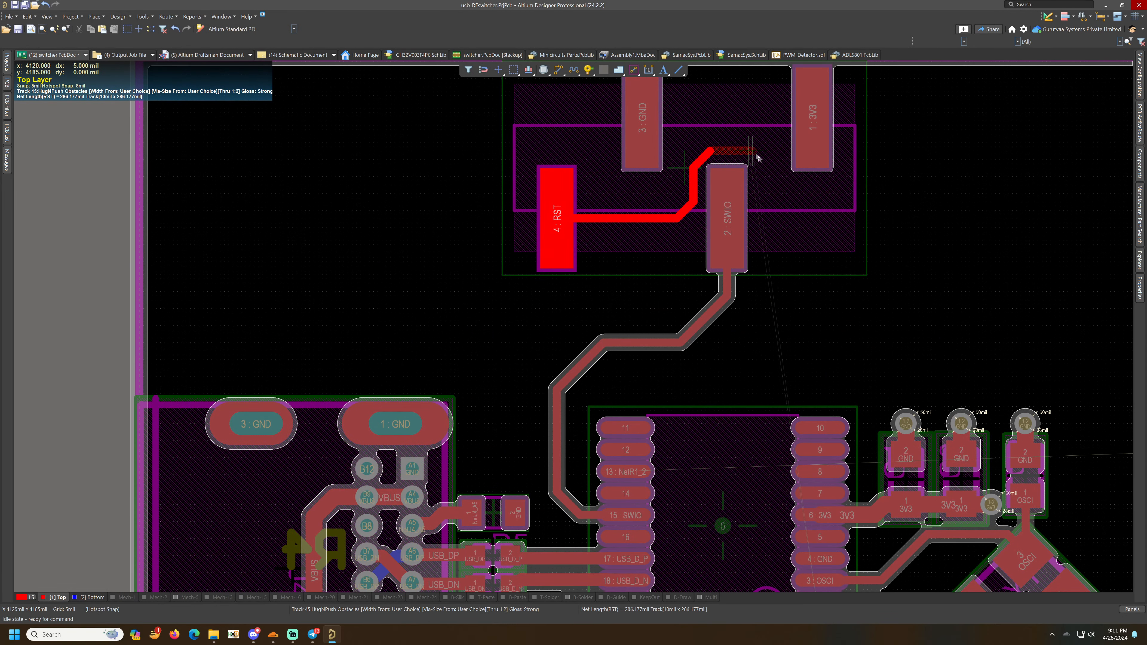
scroll(768, 215, down, 4)
click(778, 281)
ctrl+scroll(749, 339, down, 5)
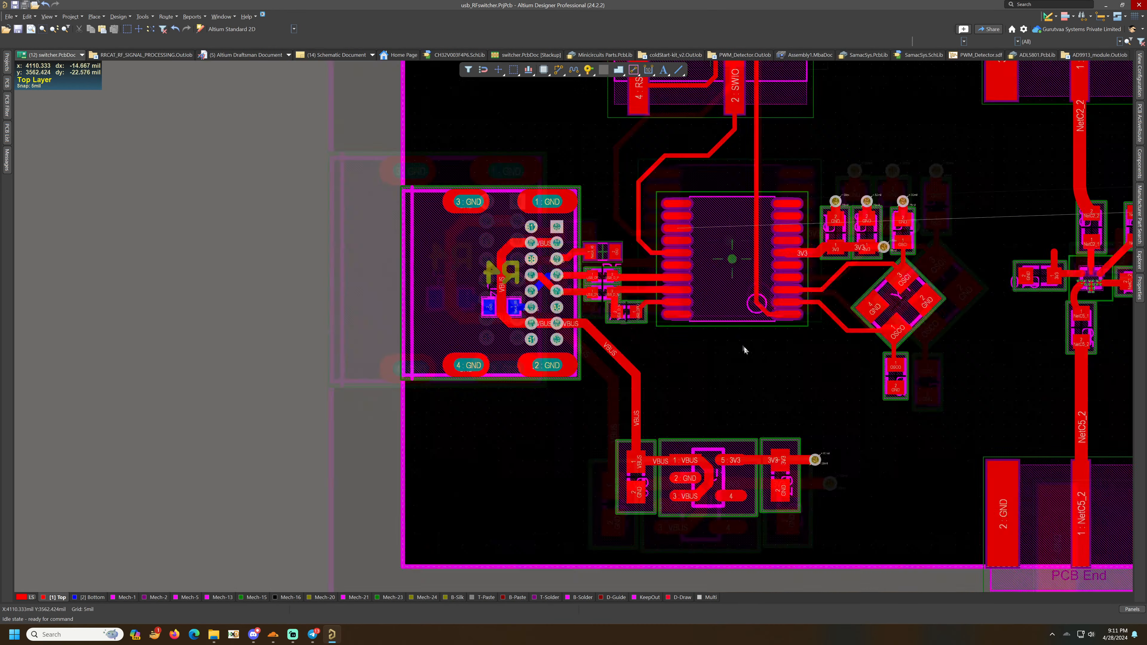
ctrl+scroll(744, 346, up, 3)
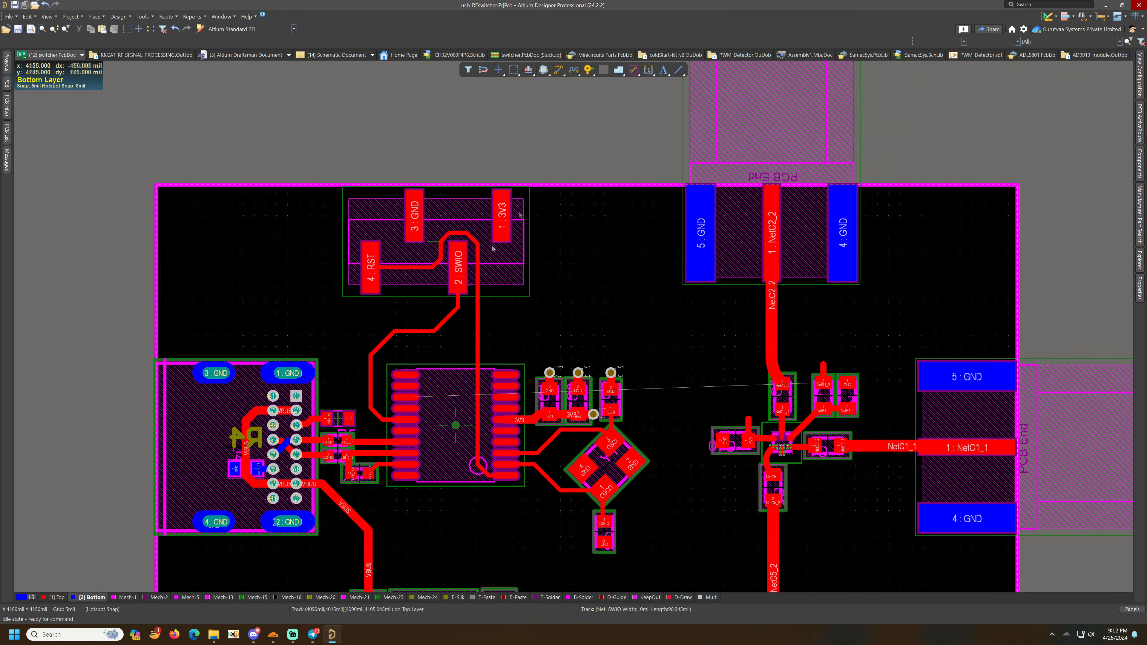
- Route a 10 mil NetR1_2 trace on the bottom layer from microcontroller pin 13 to the via beside R1, and save
click(588, 70)
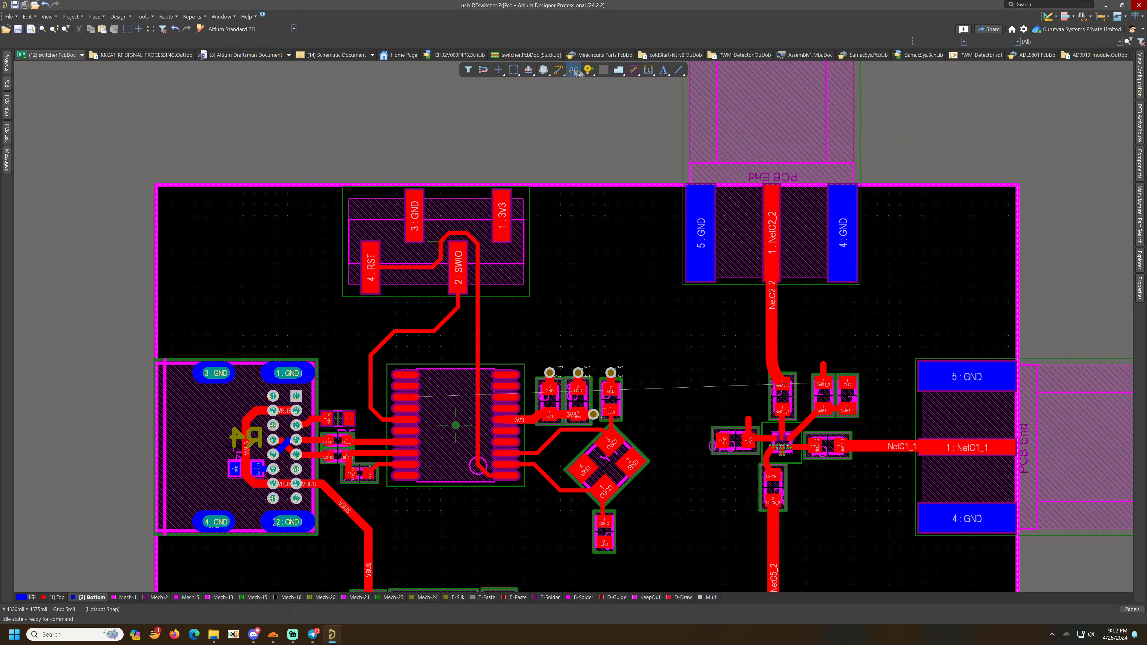
ctrl+scroll(848, 388, up, 2)
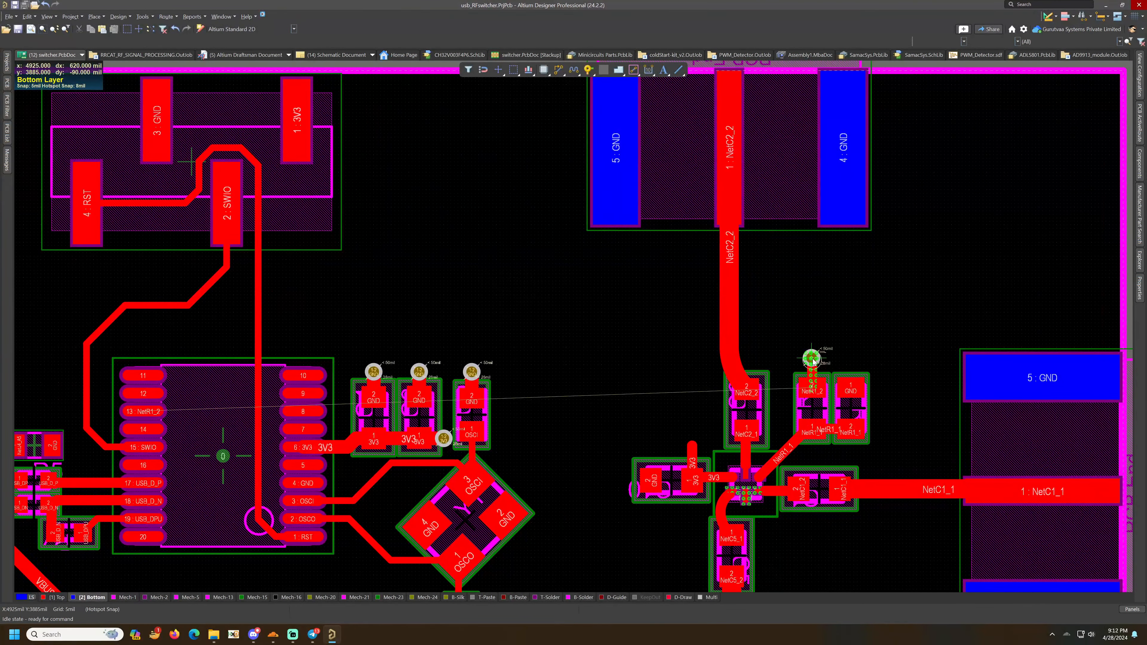
click(812, 359)
right_click(842, 340)
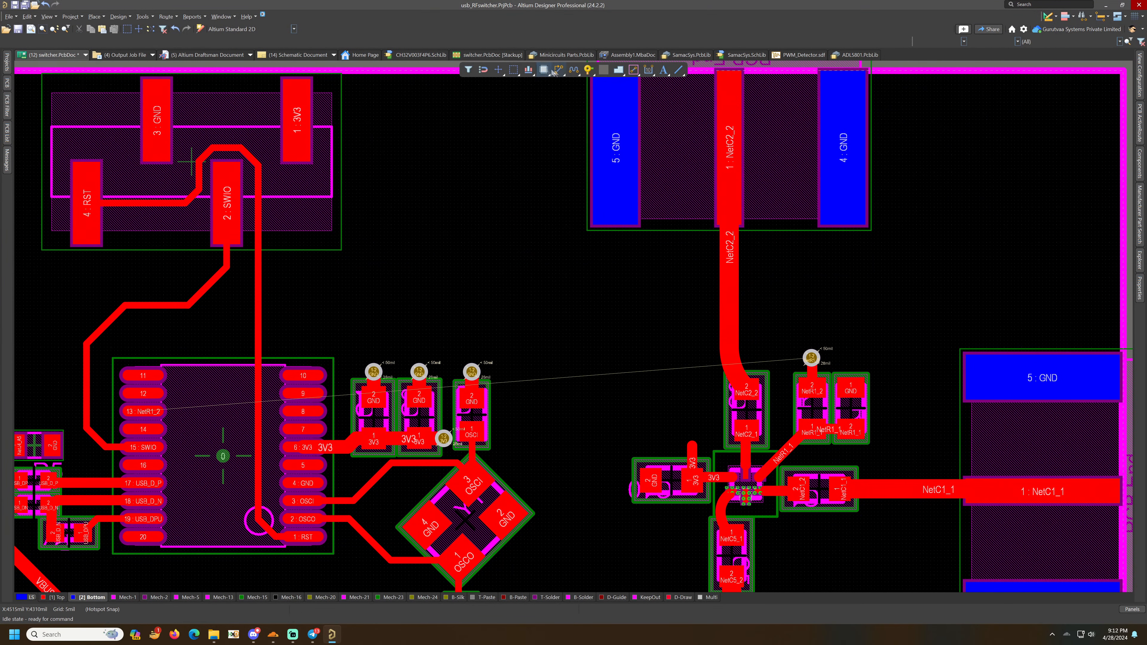
key(ctrl+w)
click(810, 363)
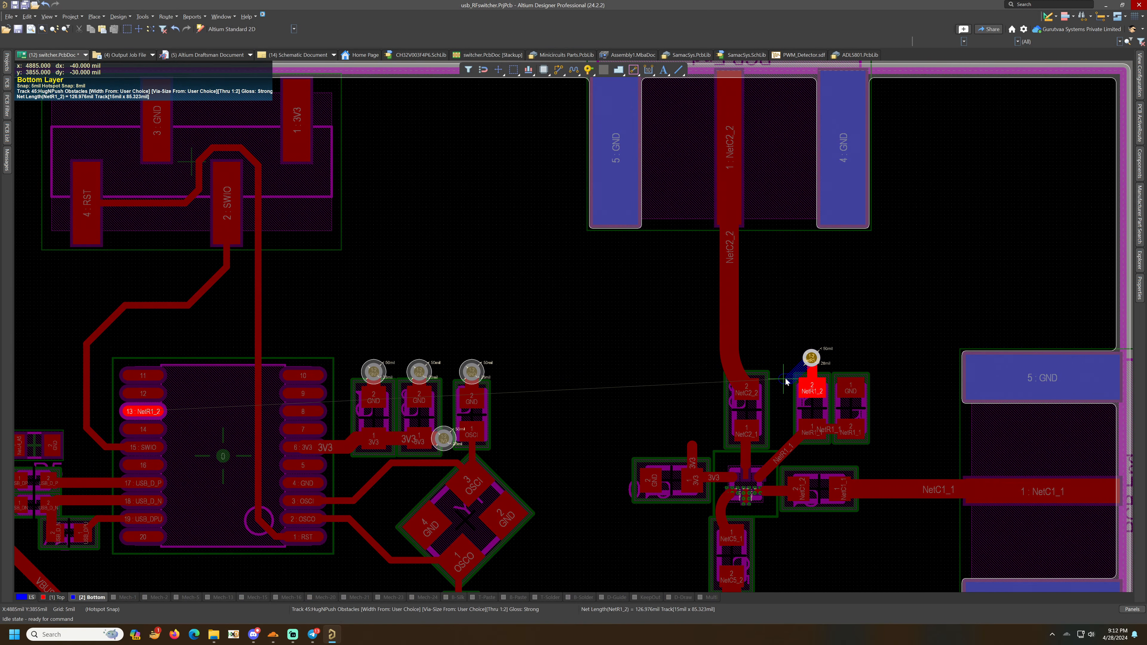
key(Tab)
key(Escape)
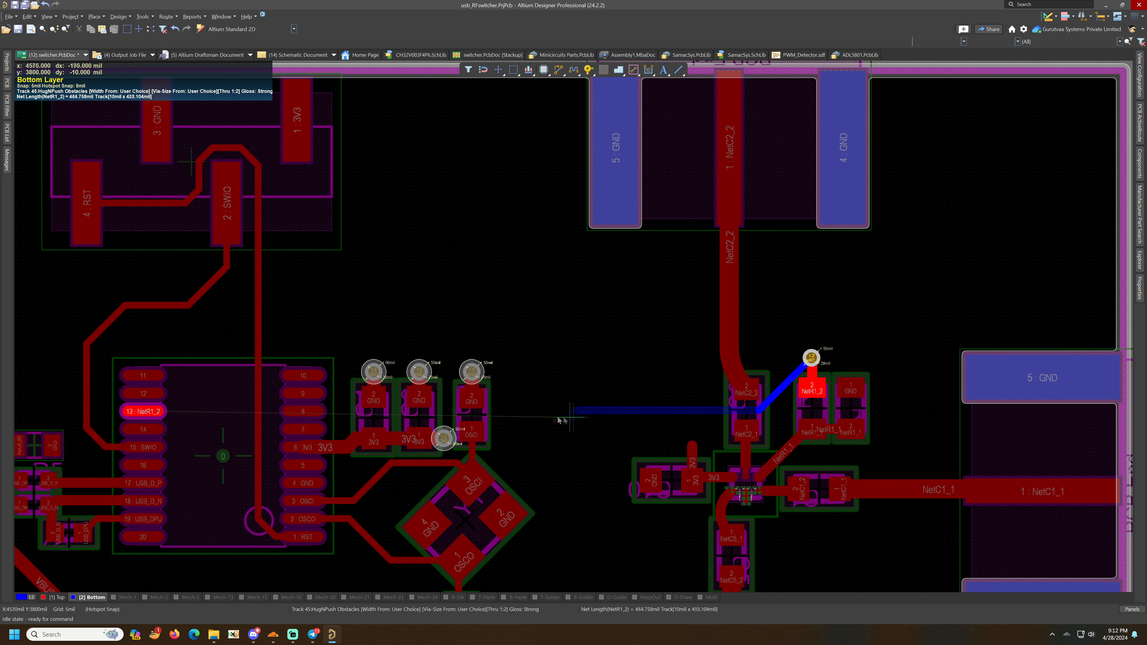
click(177, 412)
click(588, 70)
click(176, 411)
right_click(177, 411)
right_drag(322, 318, 607, 273)
click(559, 70)
click(1026, 324)
right_click(573, 280)
key(ctrl+s)
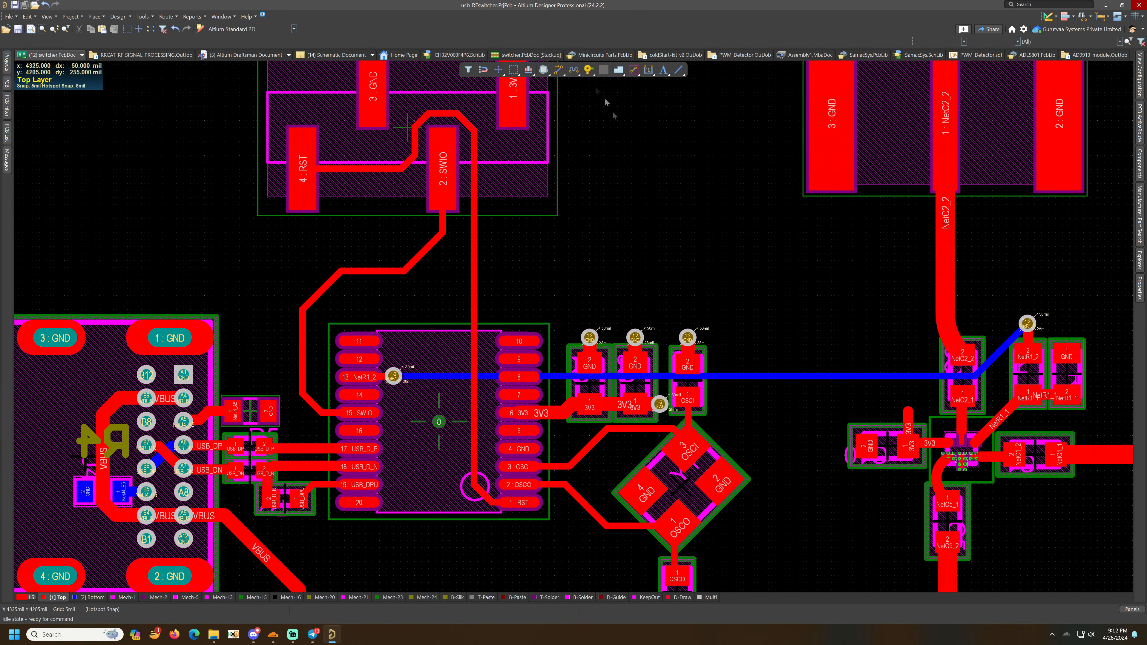
- Move the 3V3 via beside C10 slightly downward and save
drag(913, 411, 908, 421)
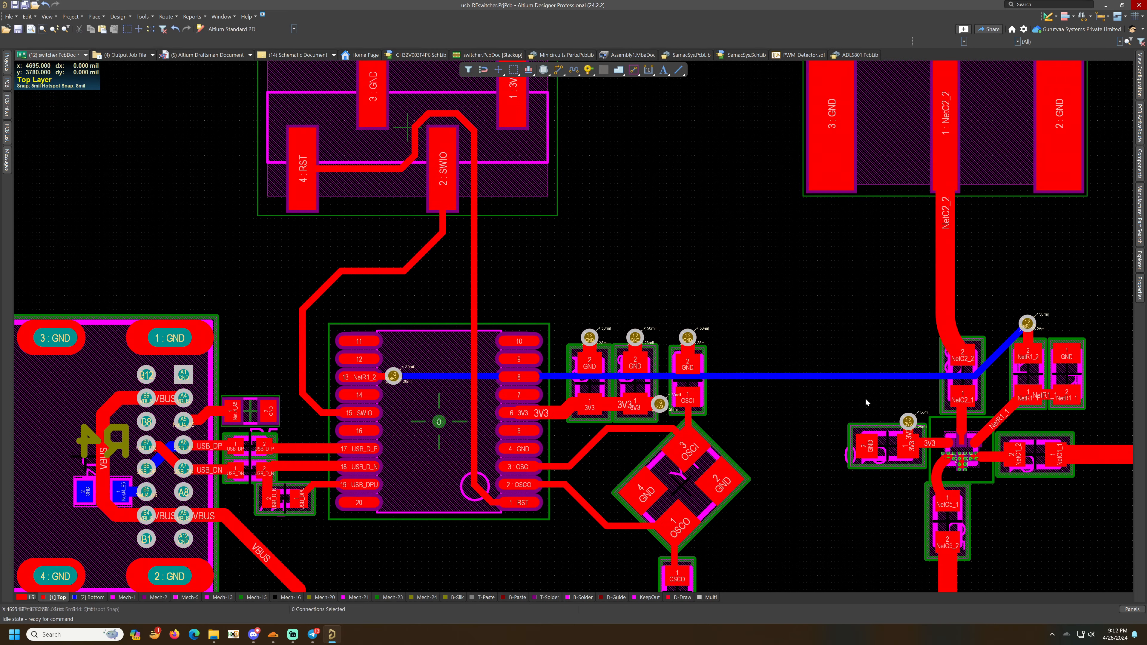
key(ctrl+s)
- Route short stubs from the crystal's GND pads and place GND vias at their ends, then save
ctrl+scroll(865, 397, down, 2)
right_drag(865, 397, 808, 357)
ctrl+scroll(563, 377, down, 1)
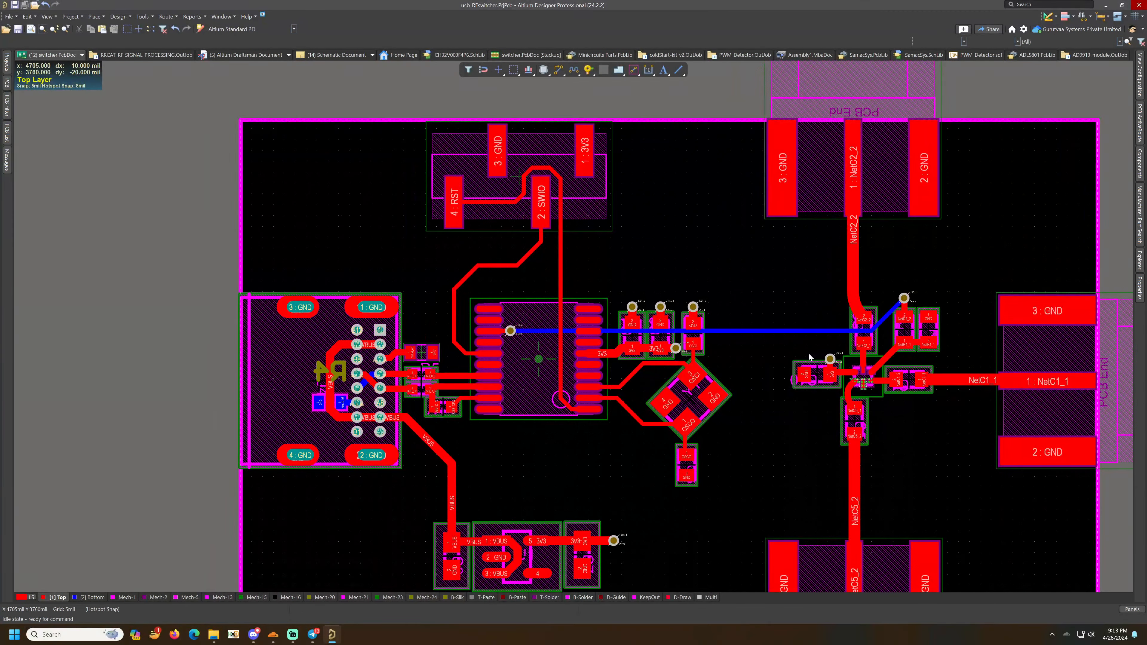
click(559, 70)
ctrl+scroll(730, 423, up, 3)
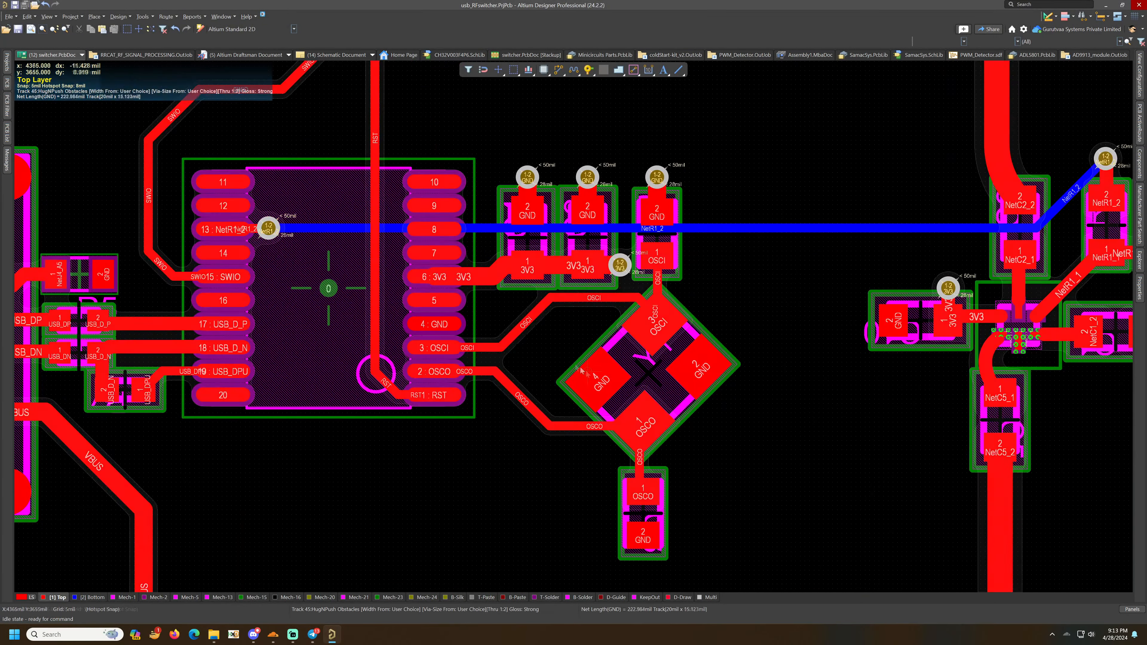
click(564, 352)
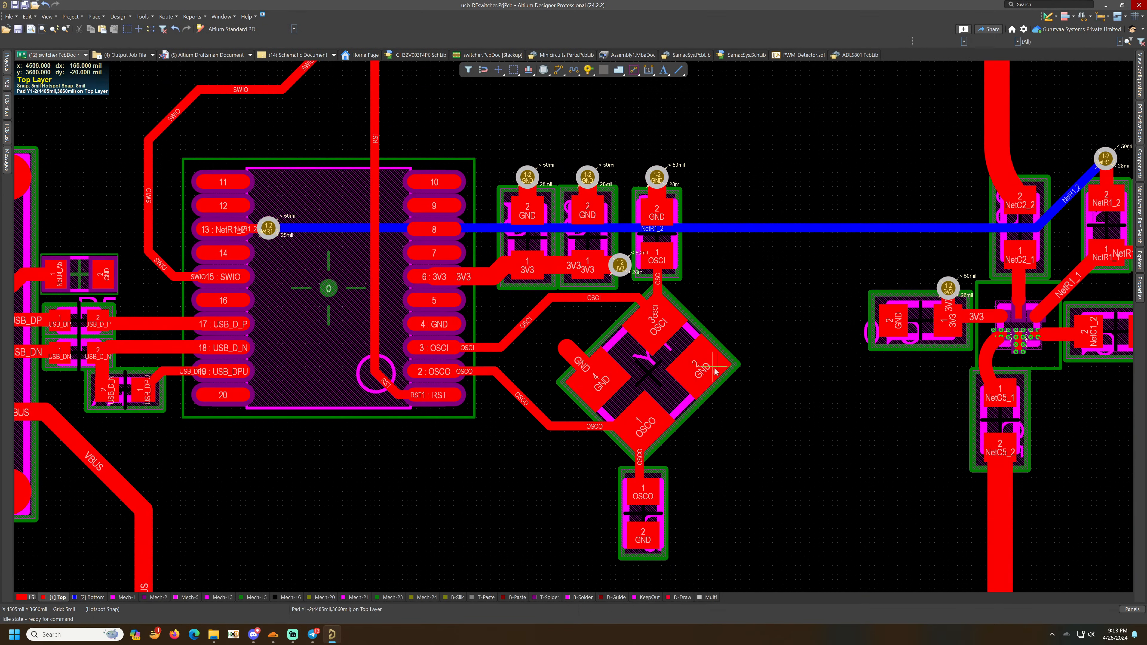
click(727, 395)
right_click(727, 395)
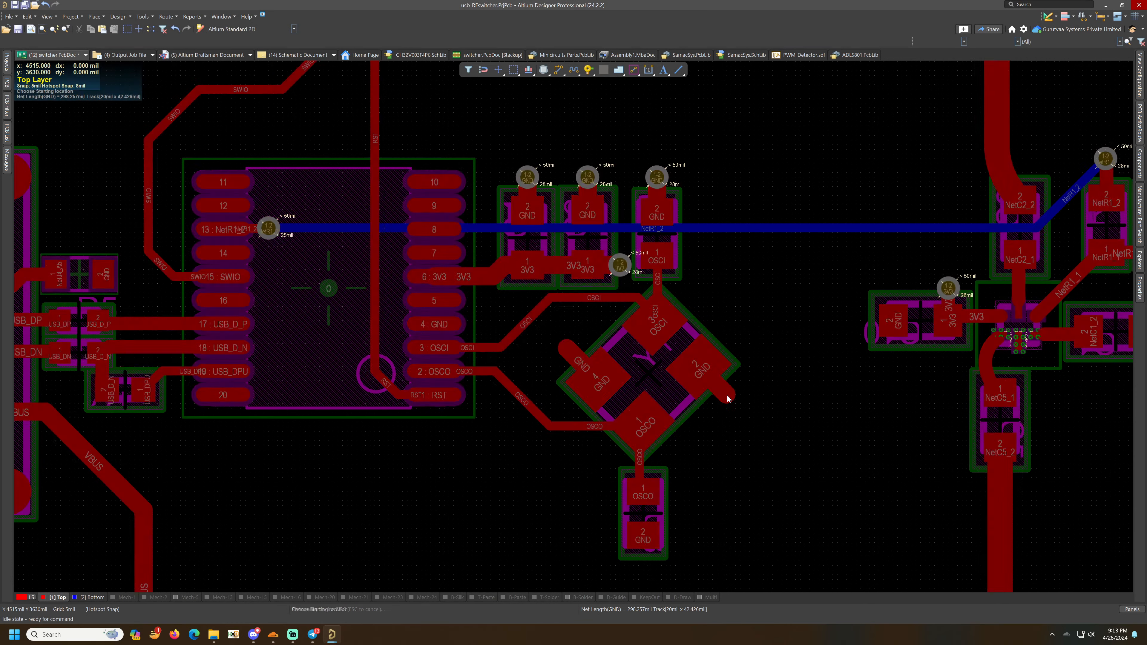
right_click(727, 394)
click(588, 70)
click(566, 348)
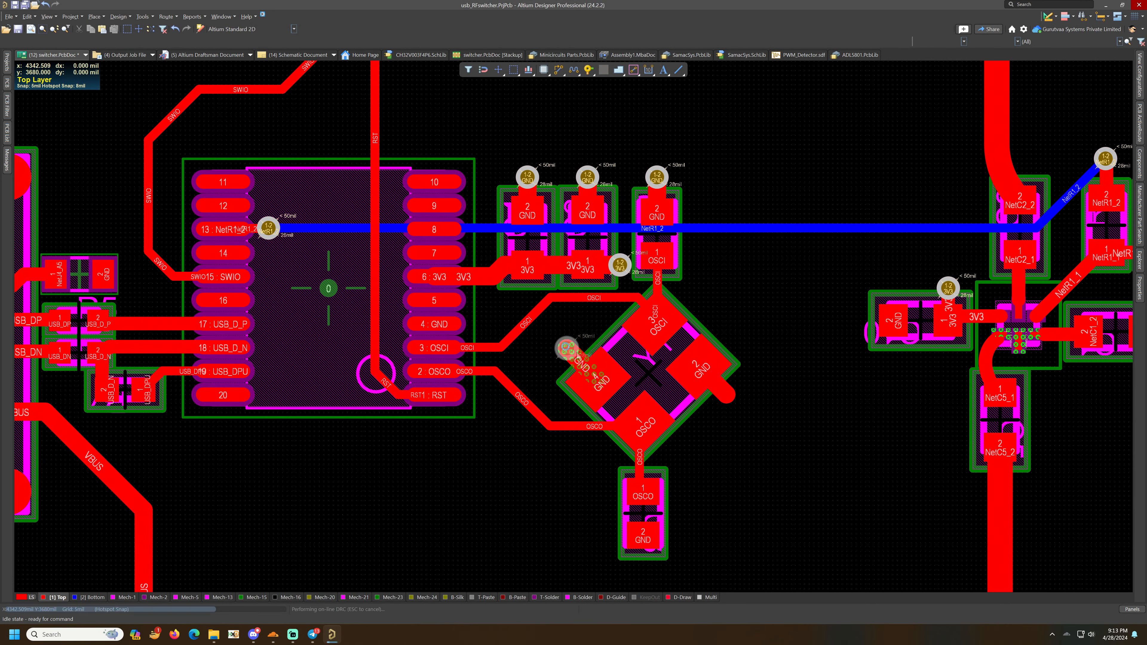
click(725, 394)
key(ctrl+s)
- Delete the via next to C10's 3V3 pad
ctrl+scroll(735, 322, down, 3)
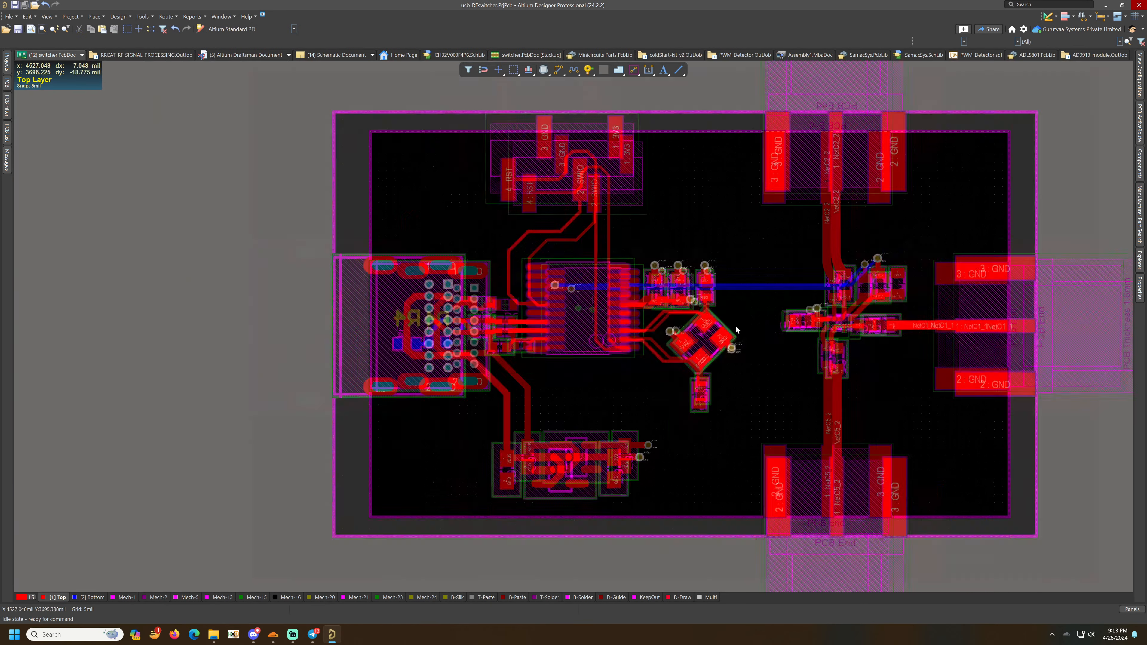
right_drag(718, 319, 601, 381)
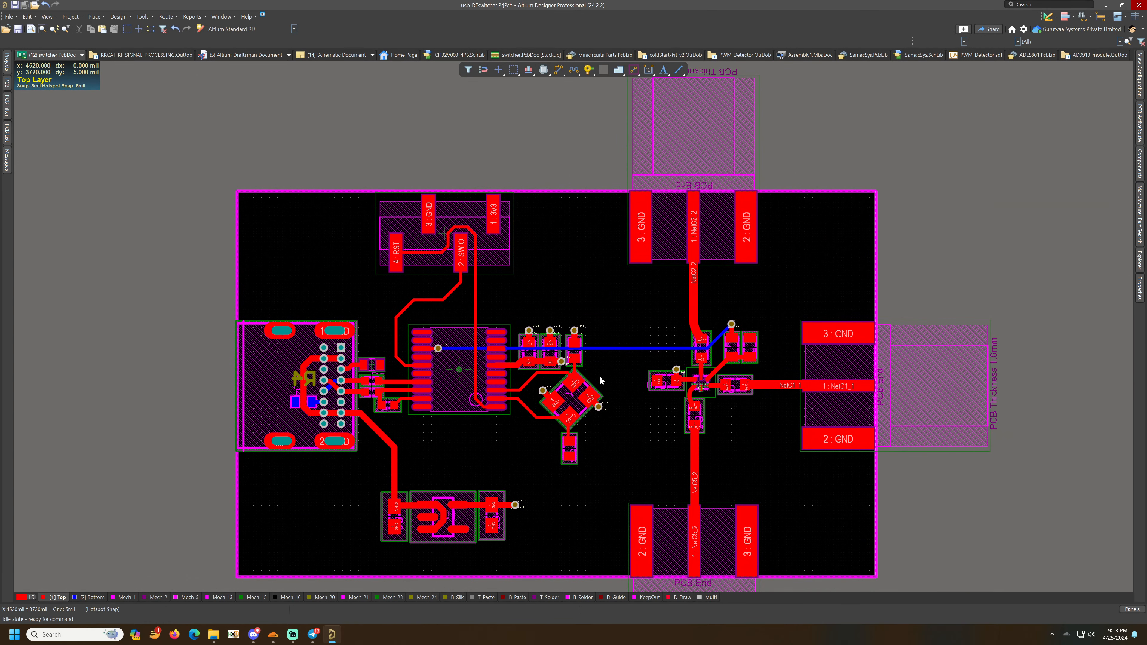
ctrl+scroll(676, 372, up, 3)
click(677, 365)
key(Delete)
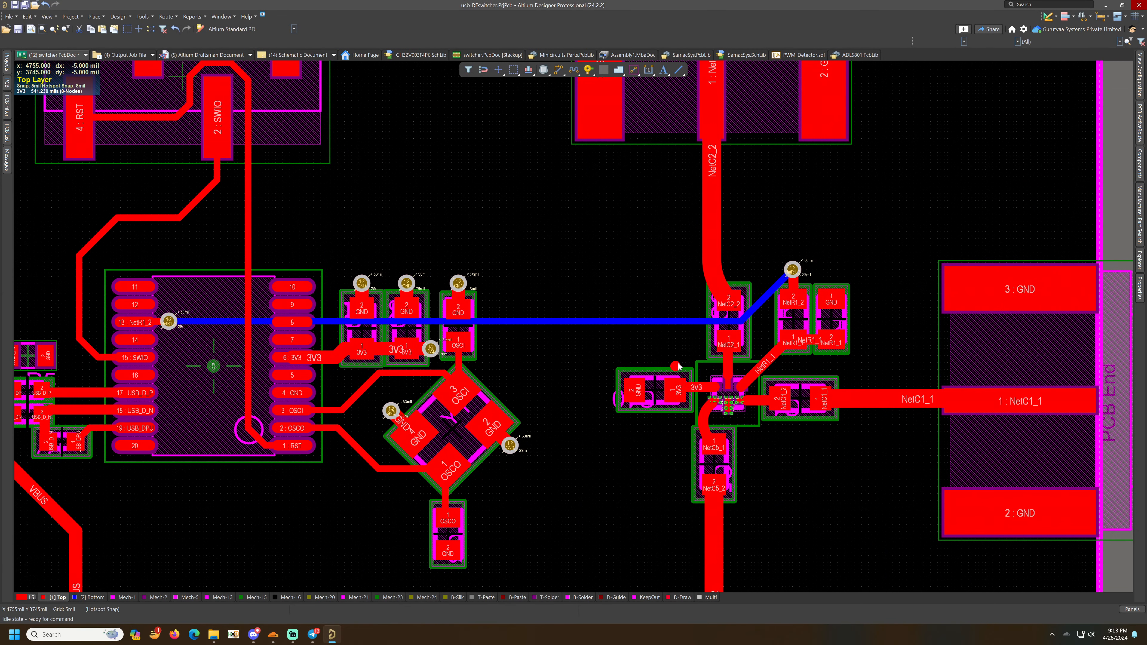
- Route a 20 mil 3V3 trace from the regulator output via diagonally up to C10's 3V3 pad and save
scroll(676, 364, down, 5)
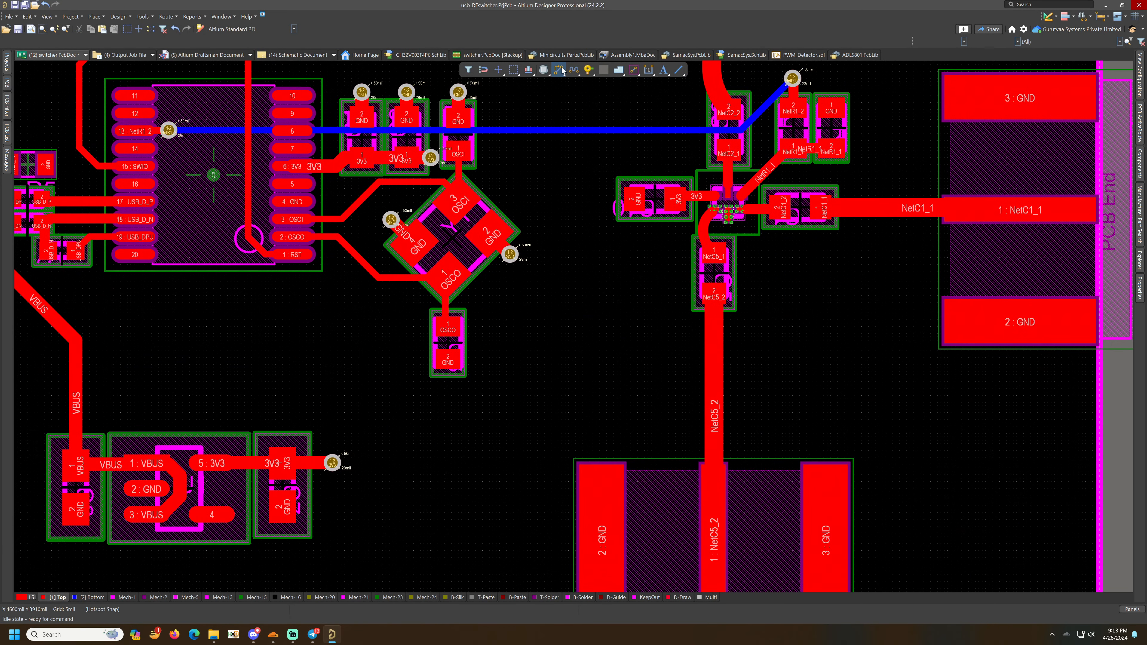
click(559, 69)
click(332, 463)
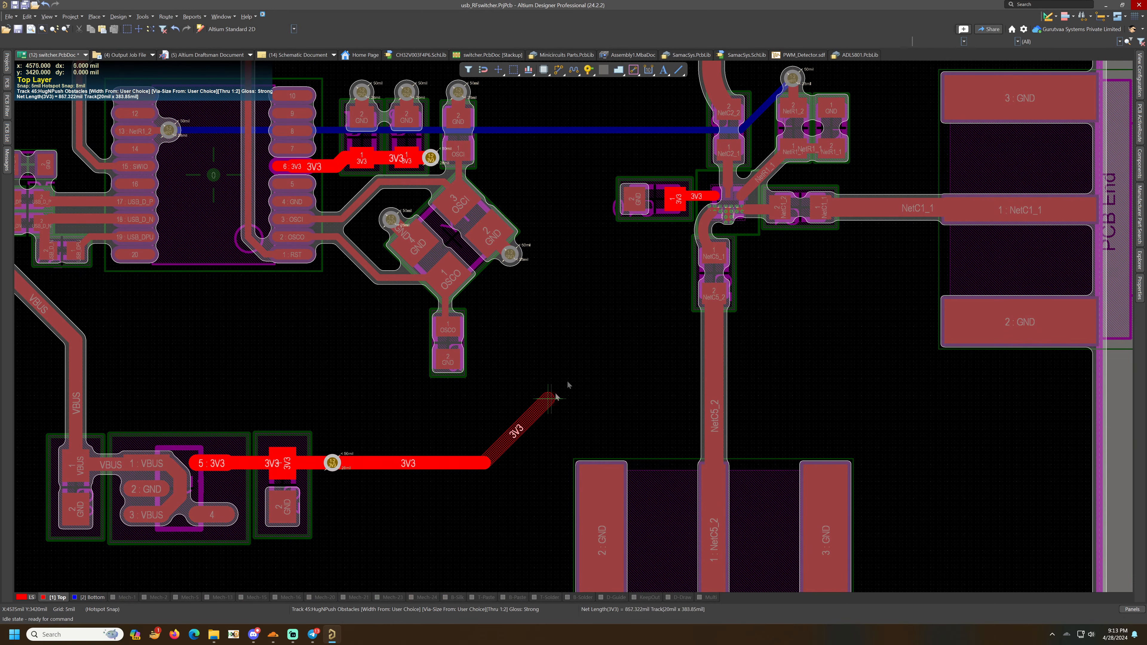
click(676, 201)
right_click(613, 237)
drag(669, 274, 630, 267)
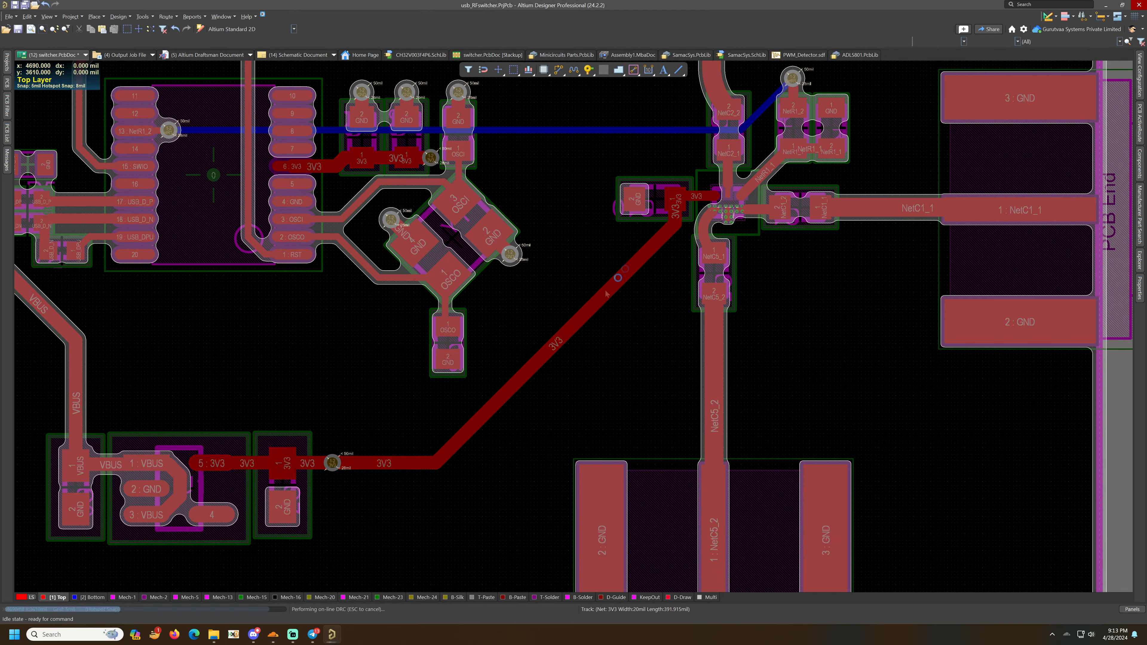
key(ctrl+s)
- Draw a rectangular polygon pour covering the board's right-side RF section up to the board edges
ctrl+scroll(530, 340, down, 2)
right_drag(529, 340, 447, 451)
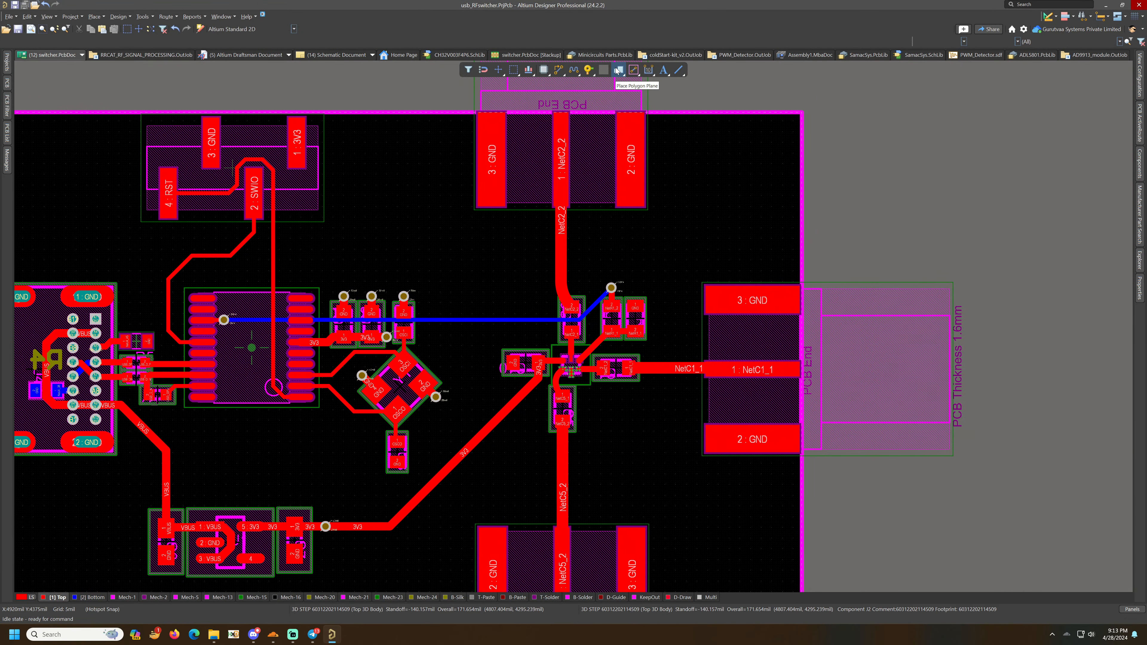
click(472, 115)
scroll(489, 440, down, 3)
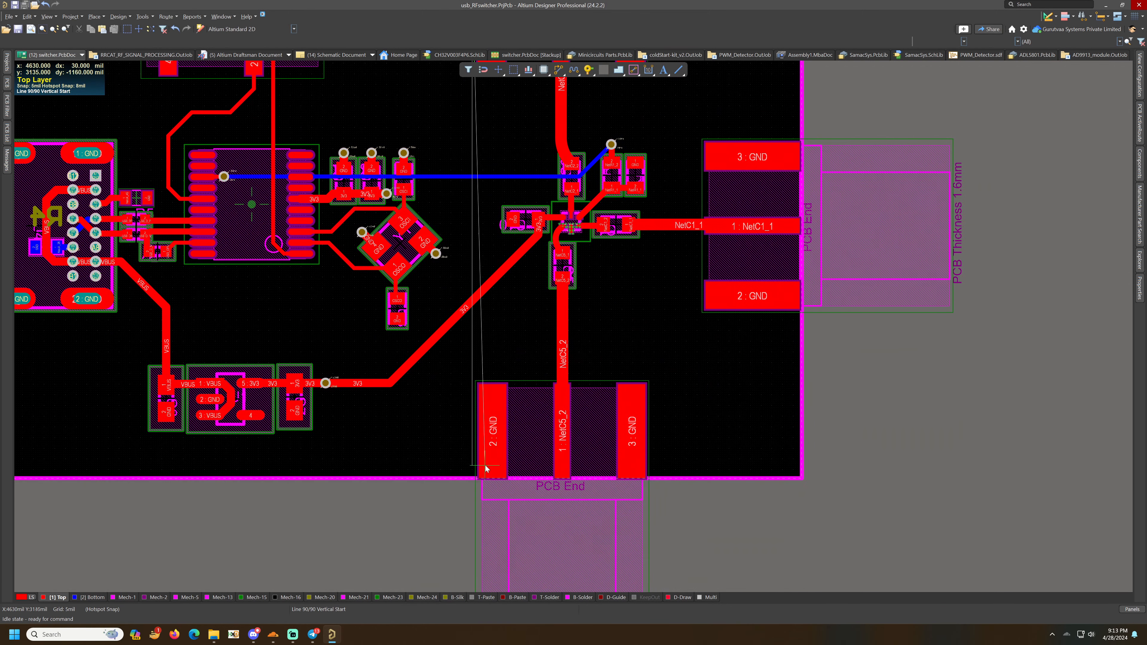
click(479, 477)
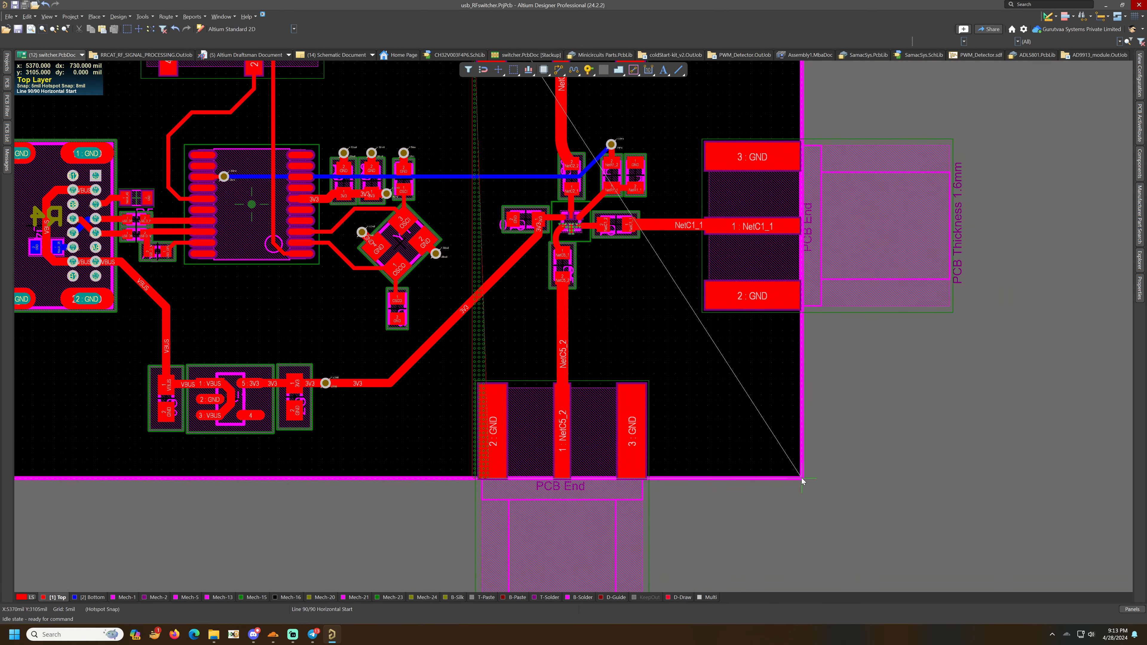
scroll(801, 474, up, 9)
click(802, 400)
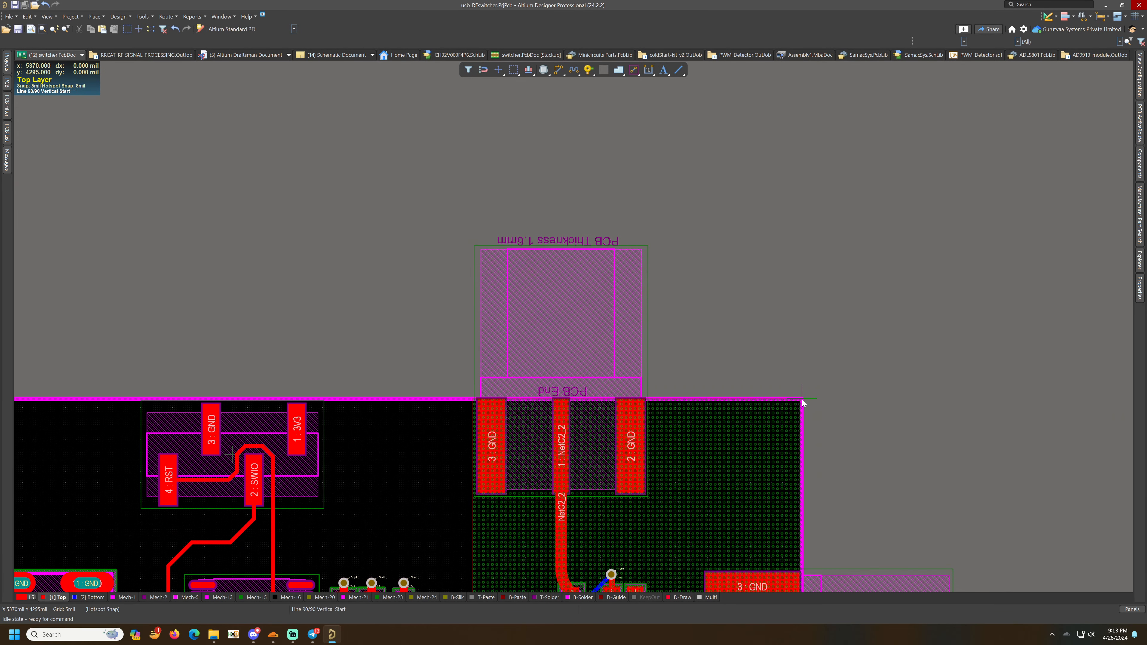
right_click(801, 400)
- Switch to the Altium Transparent 2D view and assign the polygon pour to the GND net
right_drag(747, 364, 847, 142)
click(844, 149)
click(294, 29)
click(244, 45)
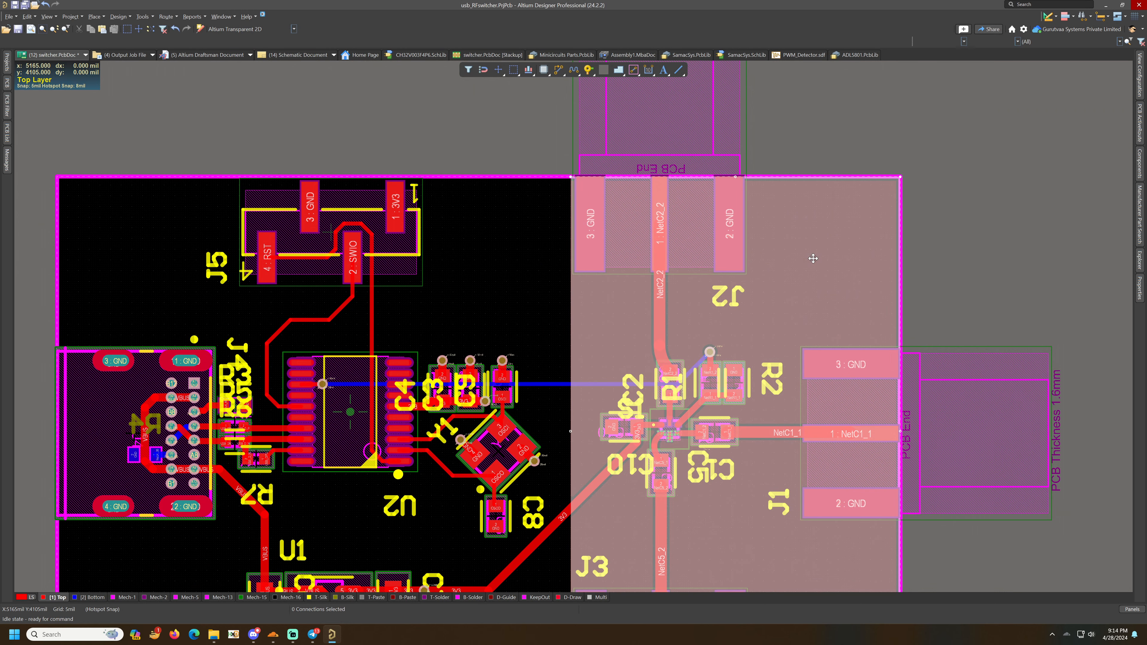
double_click(813, 258)
click(266, 258)
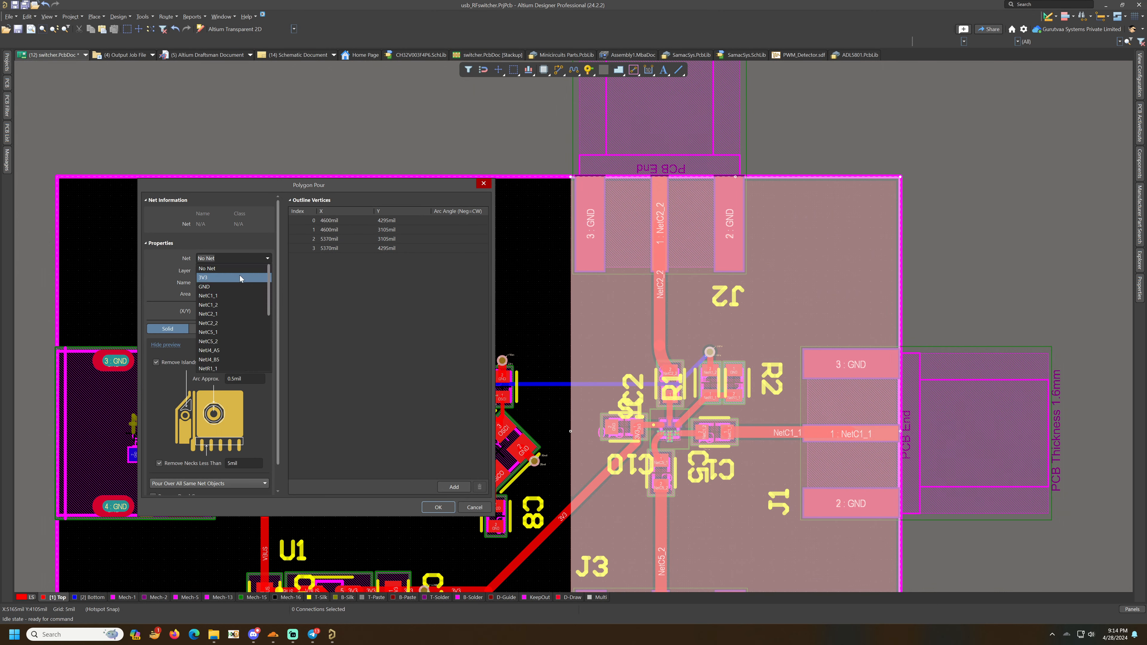
click(239, 287)
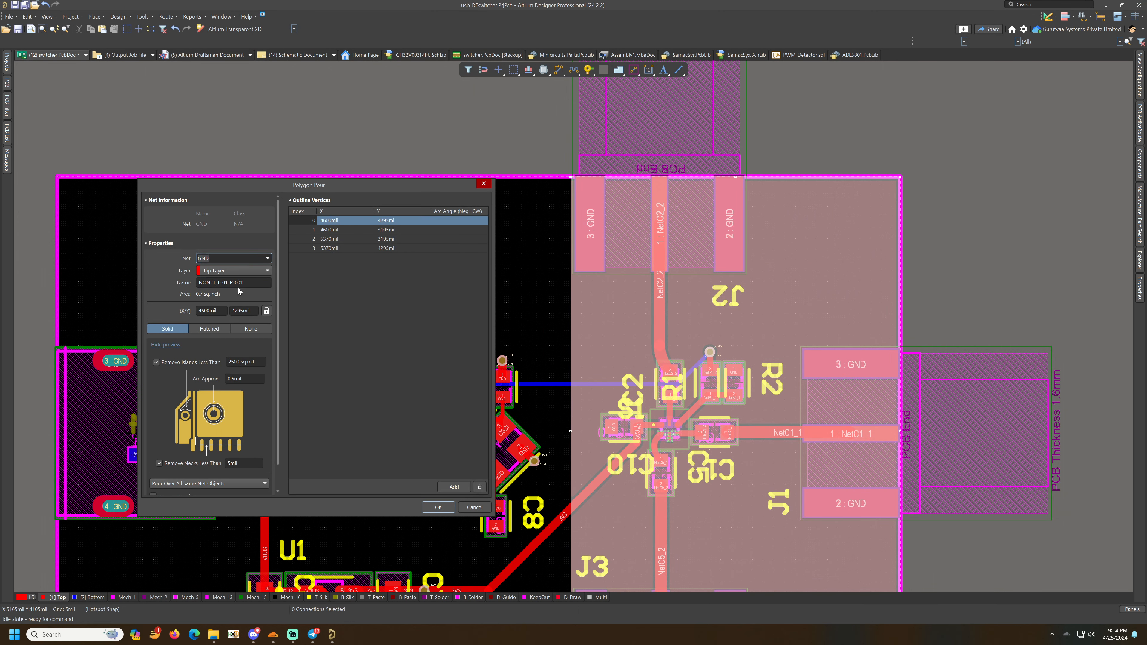
click(437, 507)
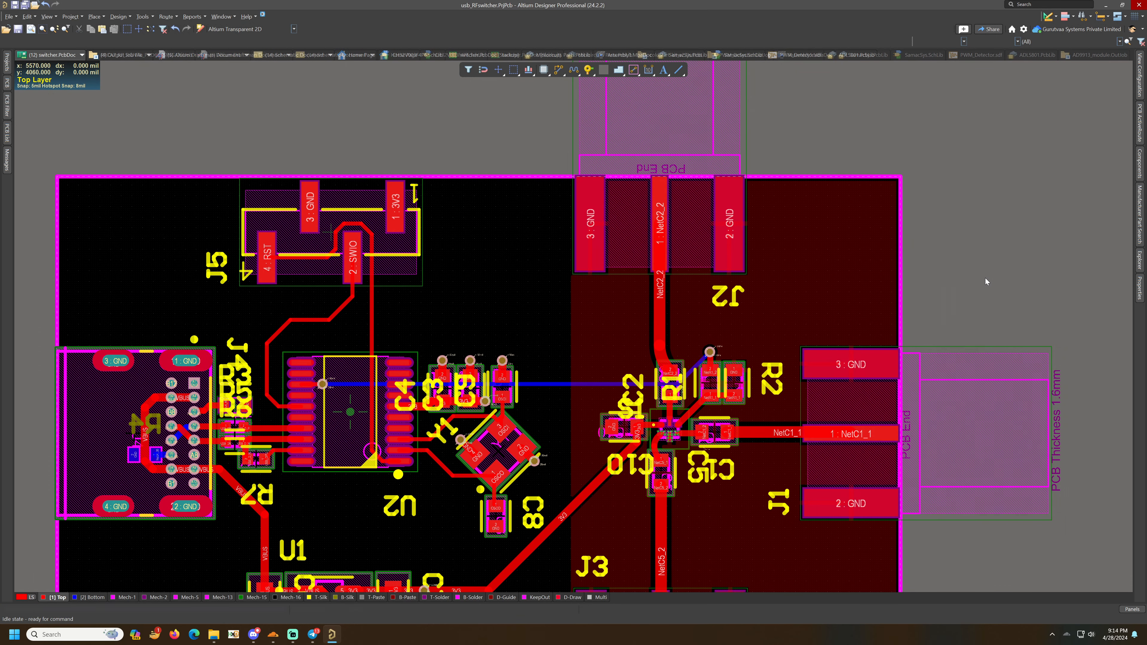
- Select the NetC2_2 RF track and open Add Shielding to Net for it
scroll(985, 277, down, 2)
click(658, 247)
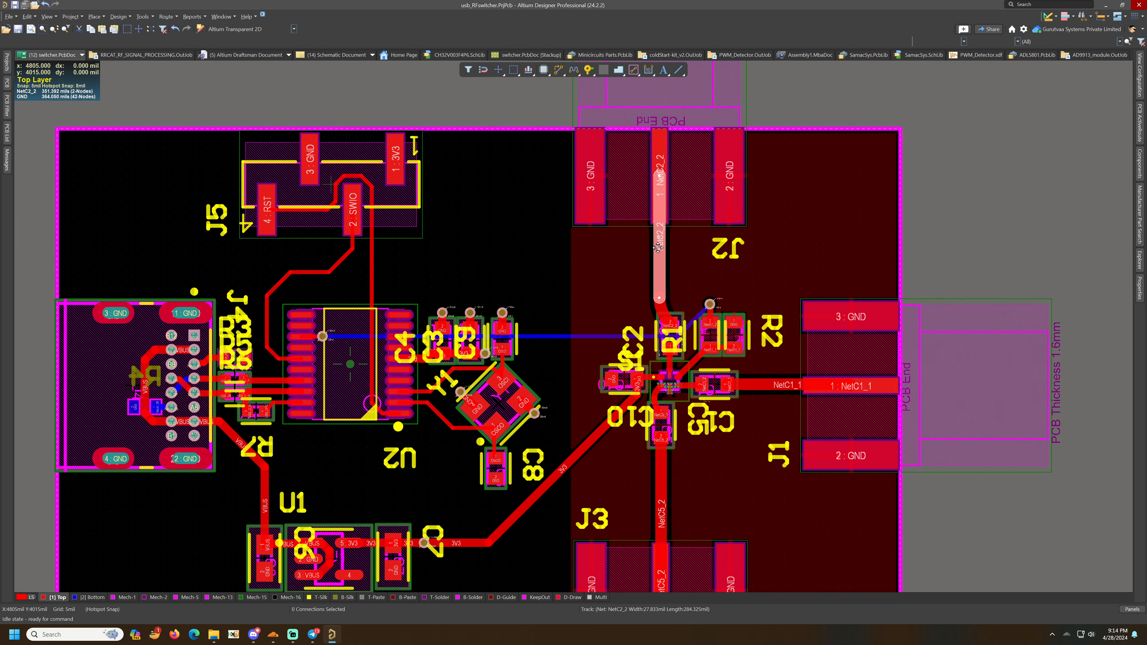
drag(658, 247, 649, 254)
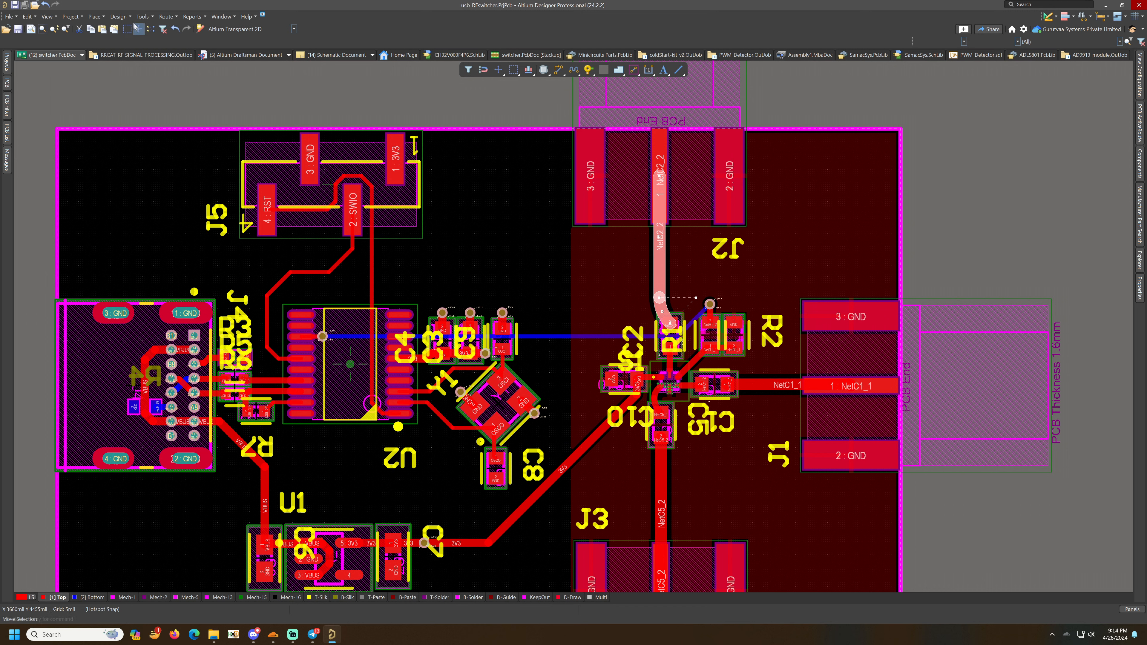
click(103, 18)
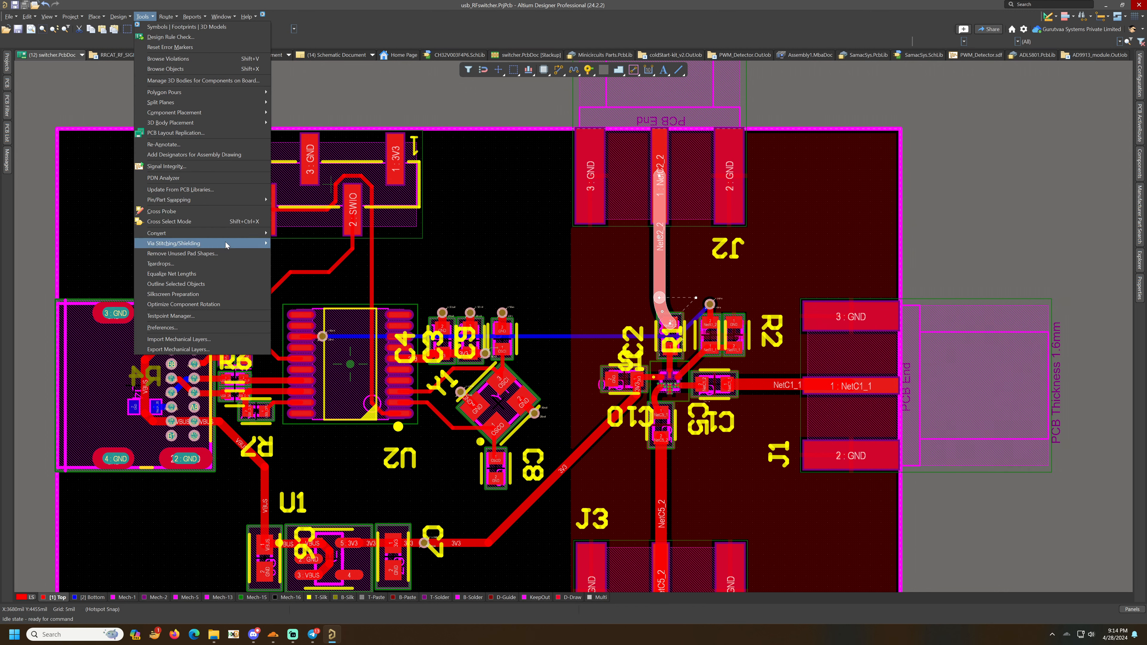
mouse_move(244, 243)
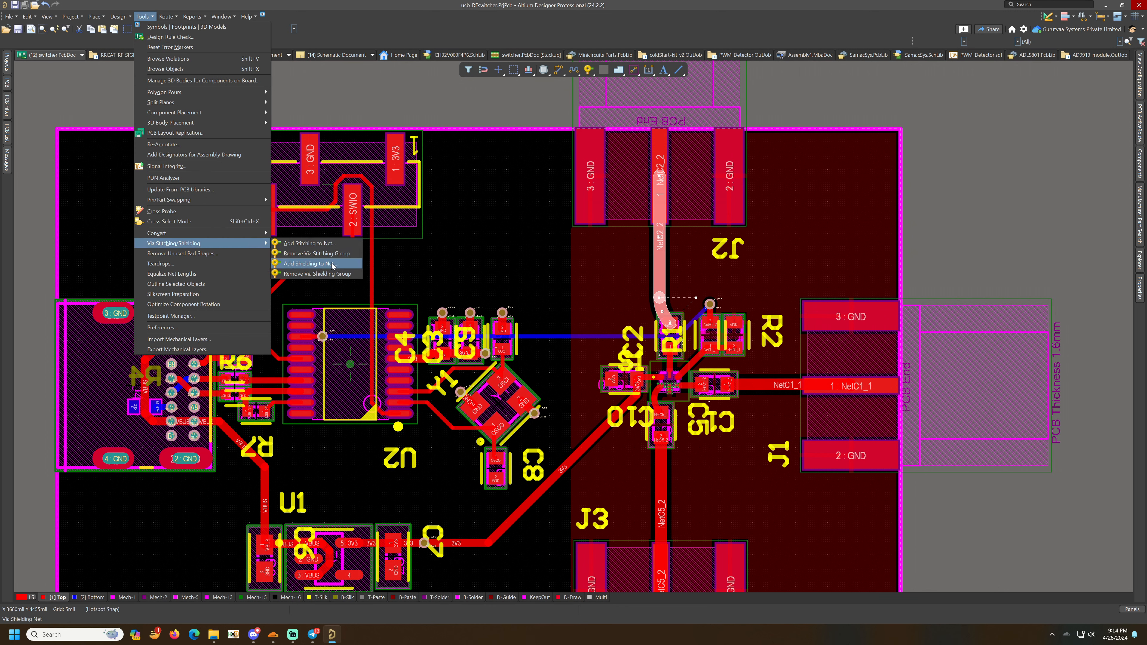
click(309, 263)
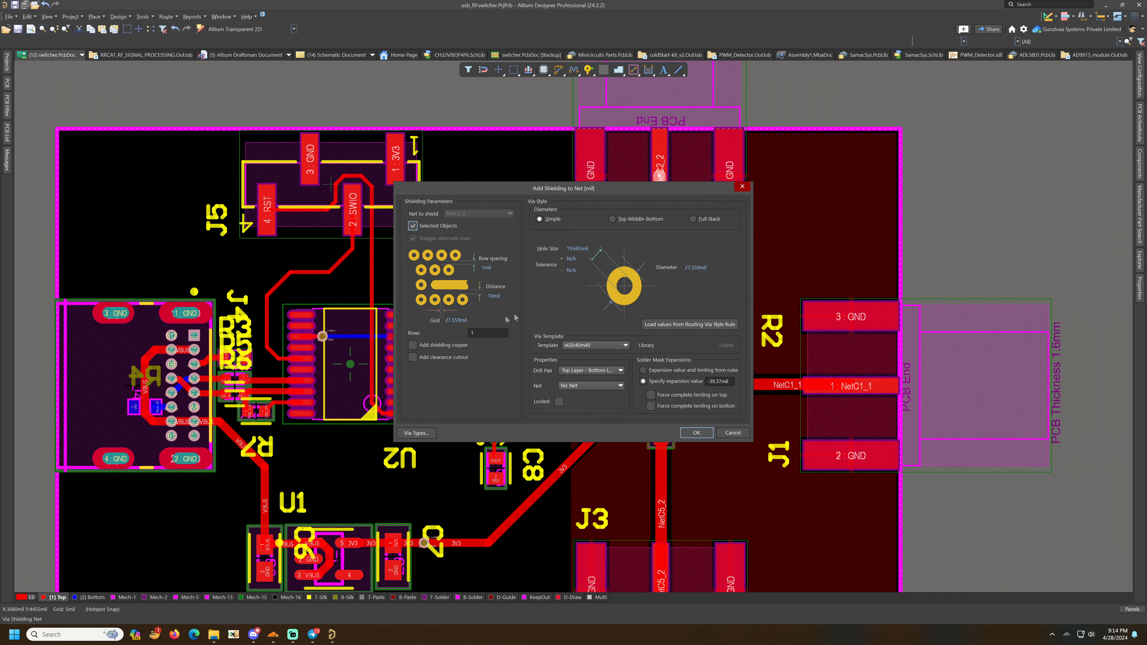
- Apply the shielding settings to place one row of shielding vias along the NetC2_2 RF track
key(ctrl+q)
click(699, 434)
click(623, 333)
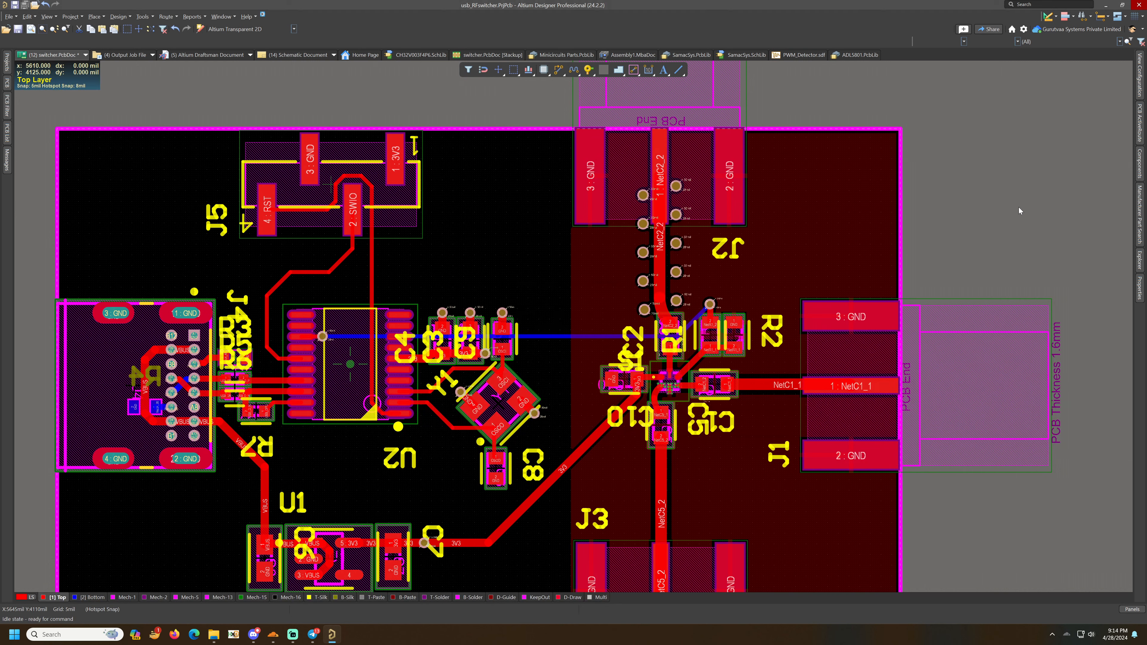
- Select all the NetC2_2 shielding vias and set their net to GND in the via shielding properties
double_click(686, 248)
click(572, 233)
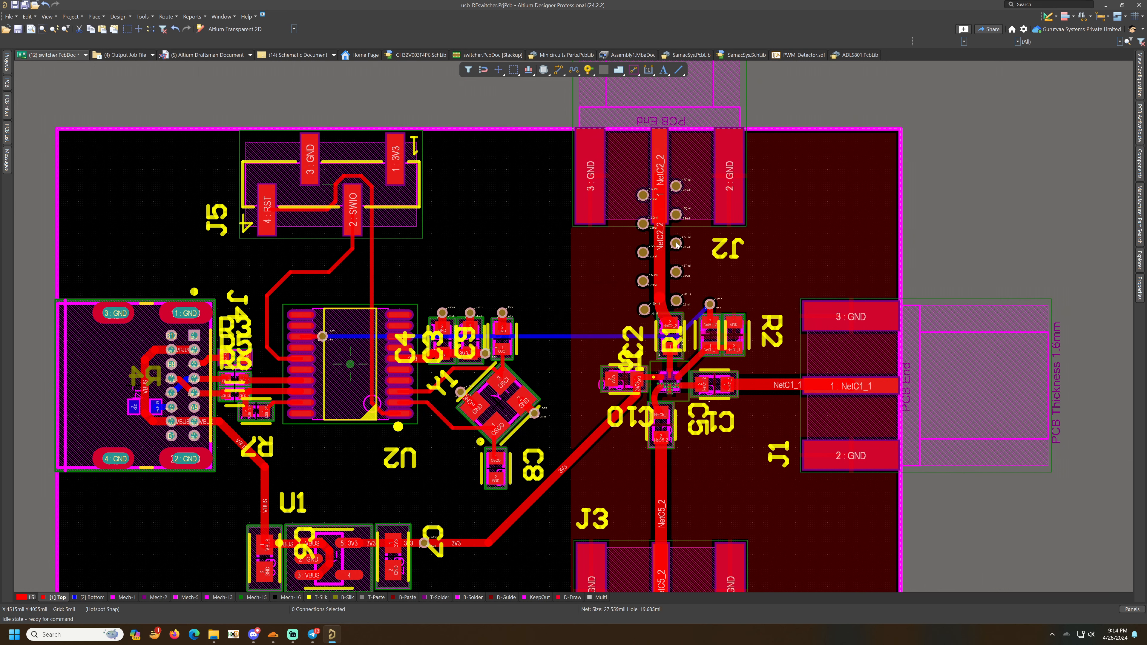
click(469, 241)
click(465, 267)
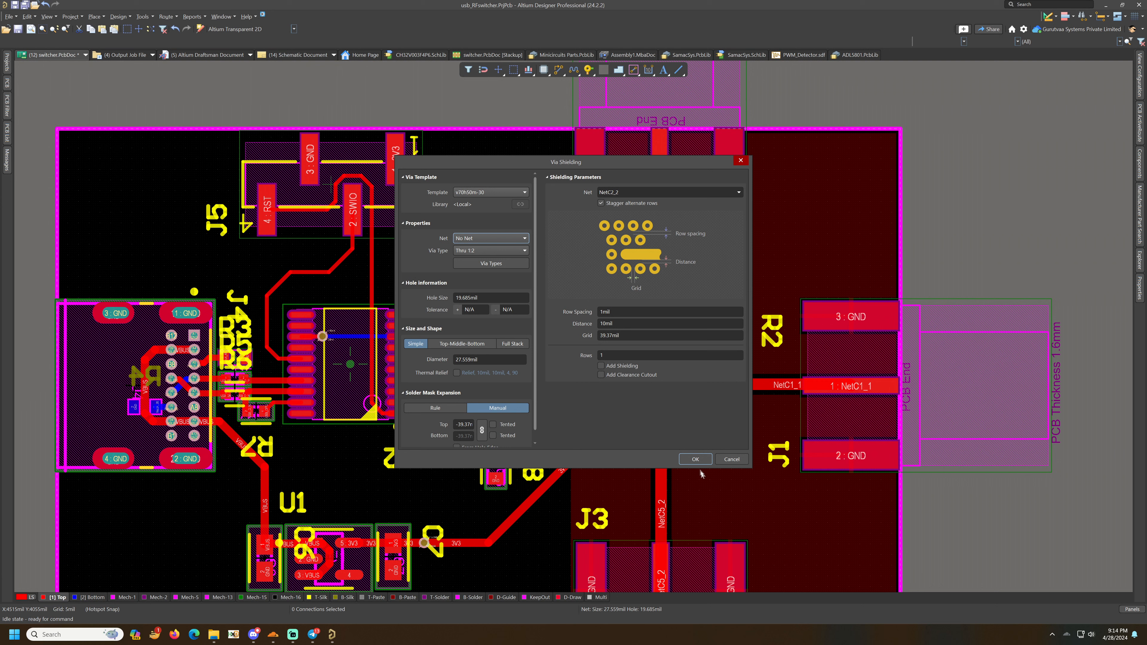
click(701, 461)
click(615, 334)
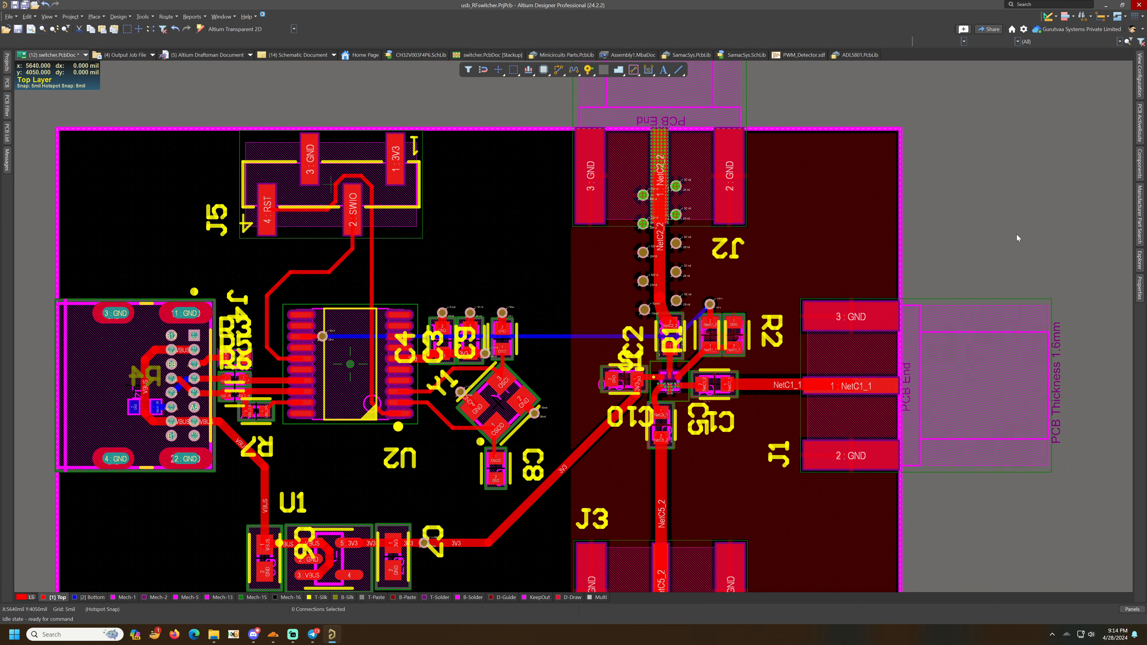
- Edit the PolygonConnect rule's connect style in the design rules, review the plane rules, and apply
click(137, 17)
mouse_move(118, 17)
click(131, 50)
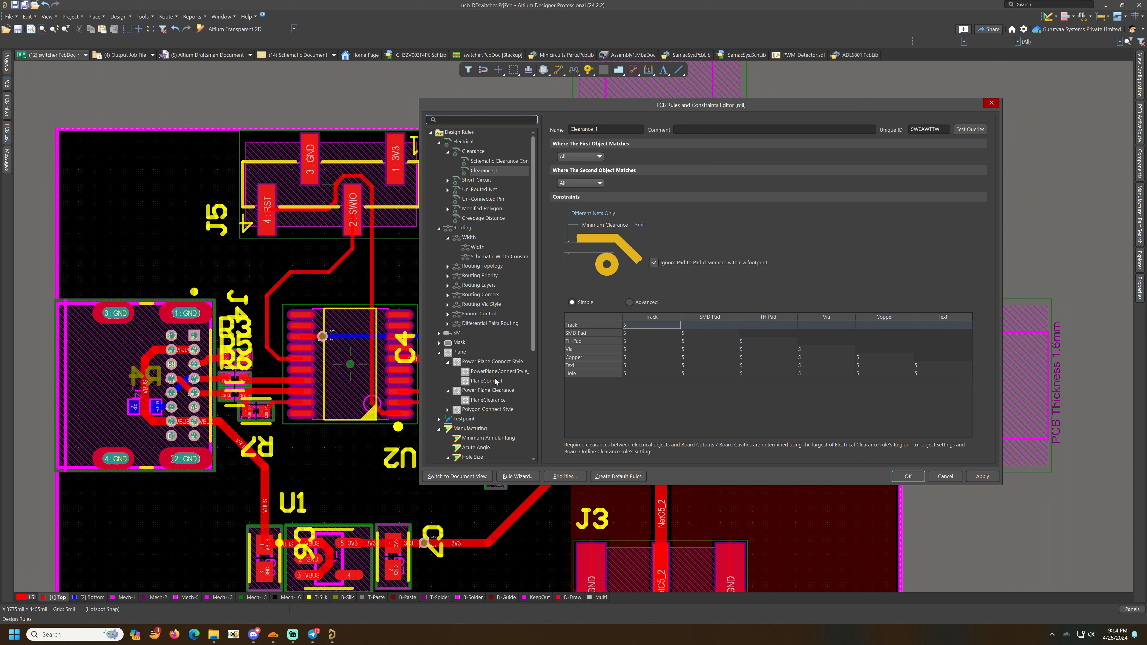
click(492, 409)
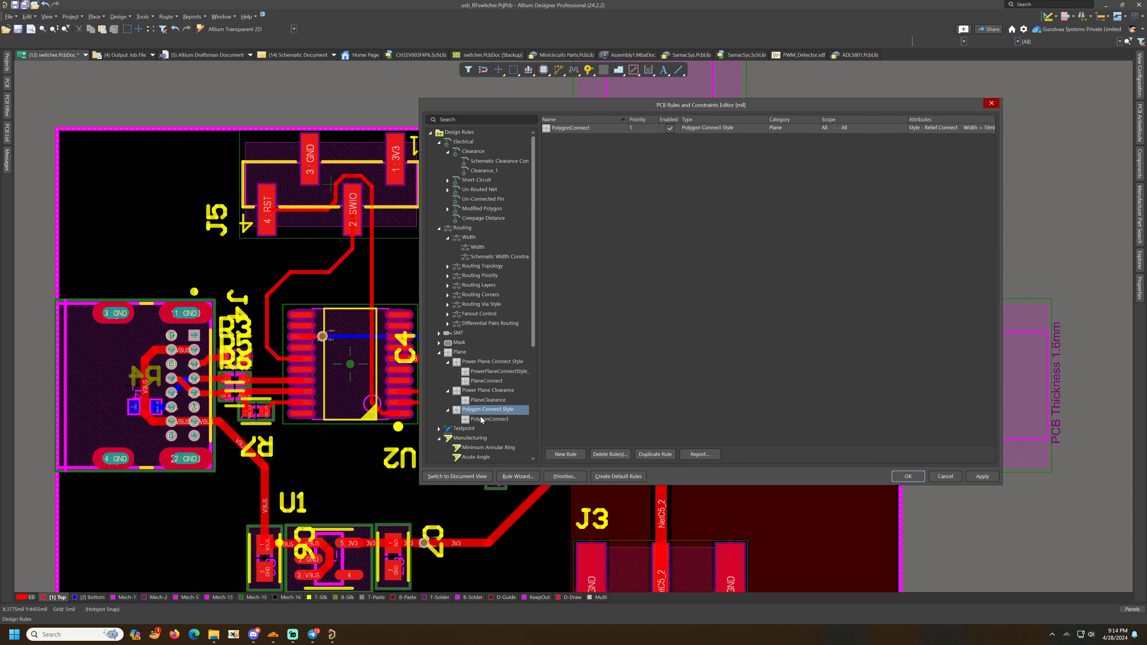
click(488, 420)
click(650, 241)
click(636, 261)
click(491, 373)
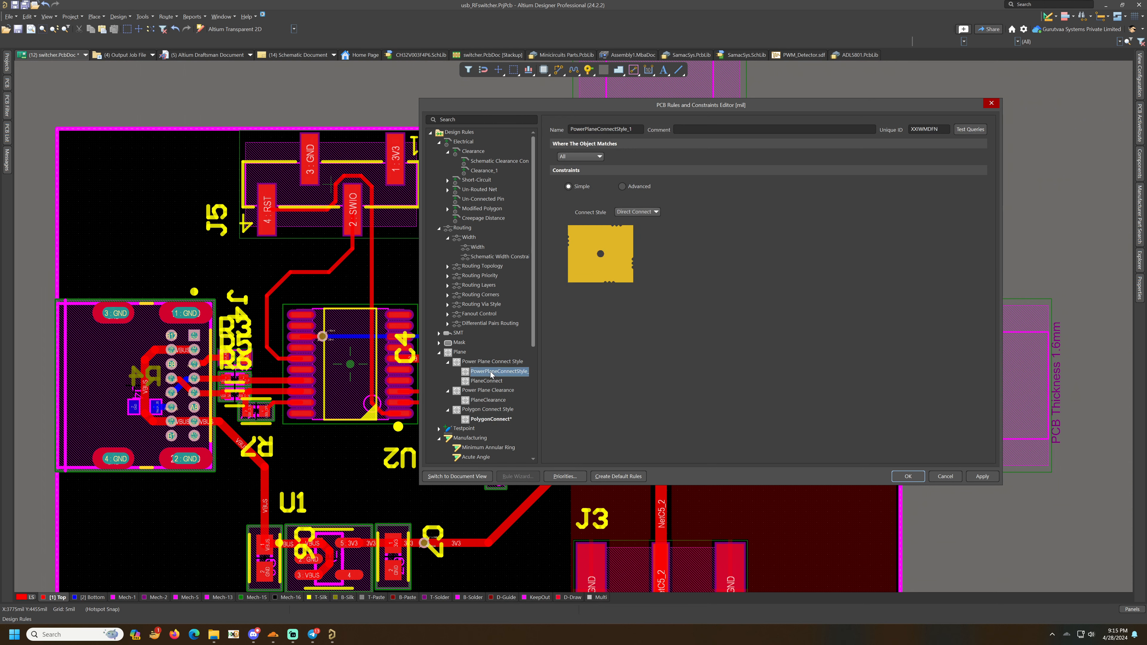
click(491, 400)
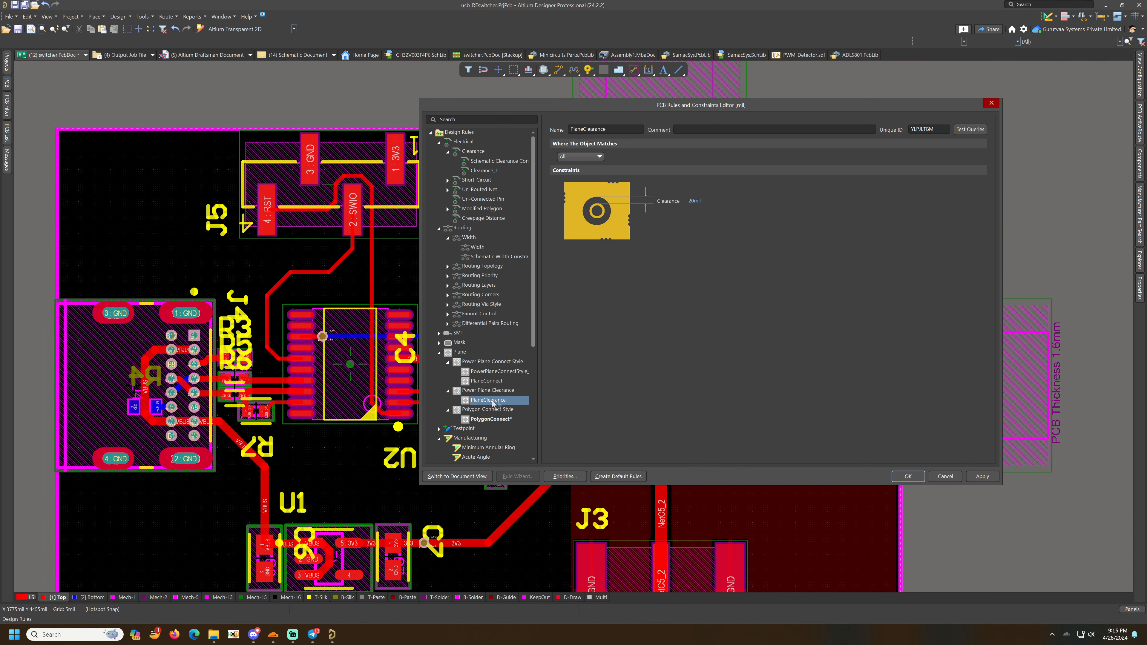
click(908, 477)
- Repour the polygon so the GND shielding vias connect to it
right_click(739, 243)
mouse_move(776, 333)
click(872, 341)
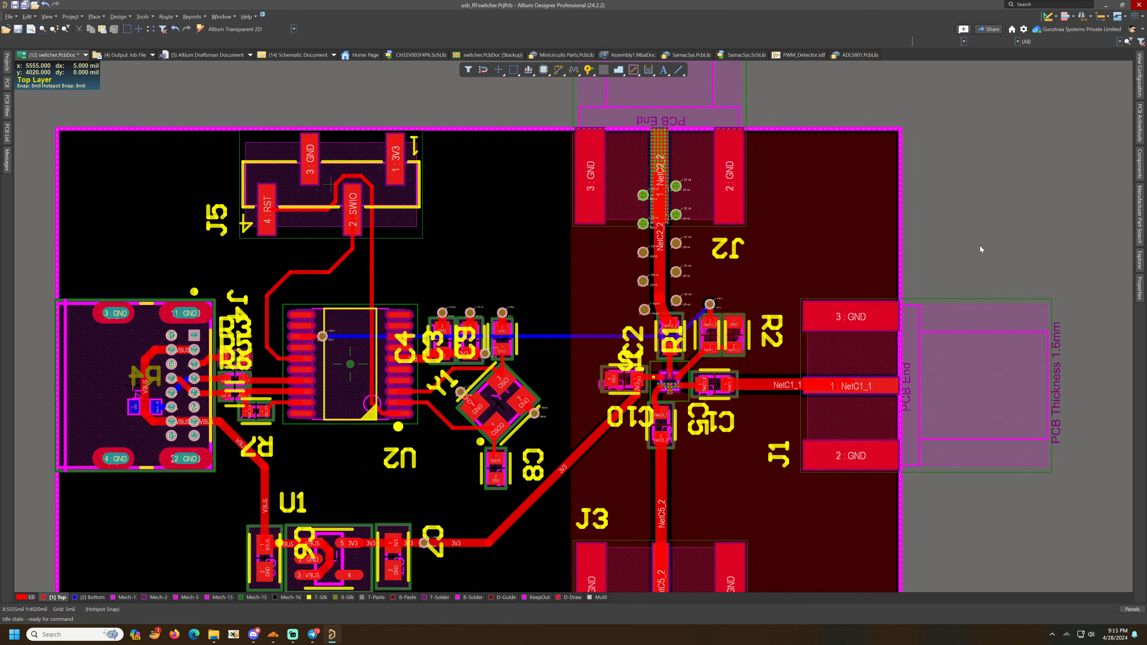
- Add a row of shielding vias along the NetC1_1 RF track
ctrl+scroll(682, 168, up, 4)
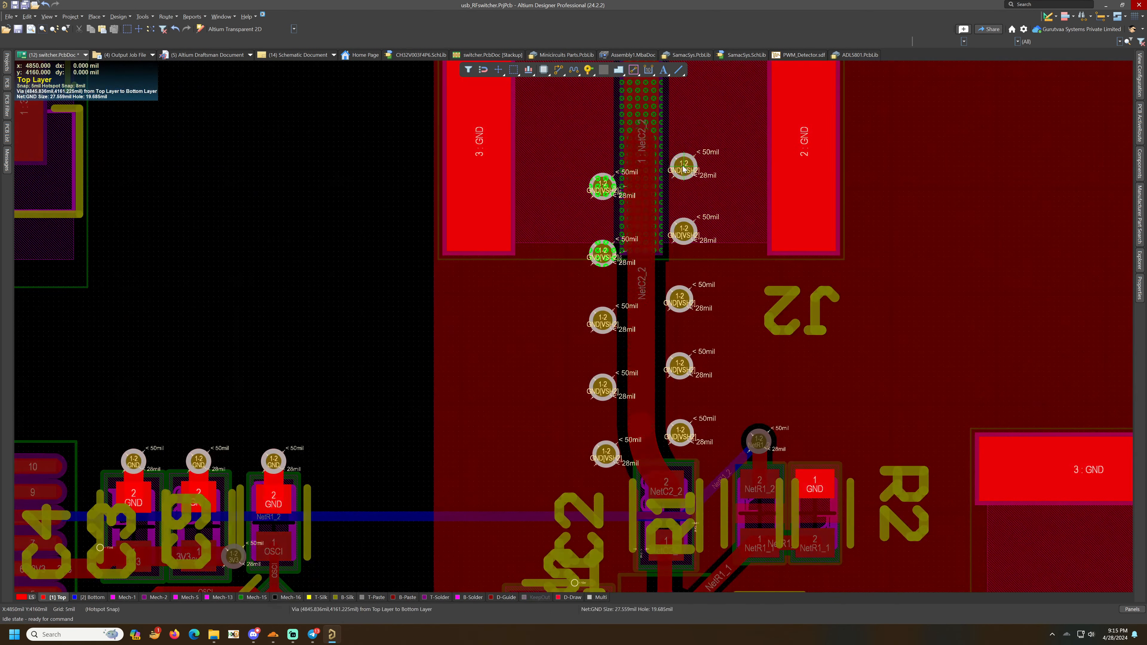
ctrl+scroll(607, 256, down, 2)
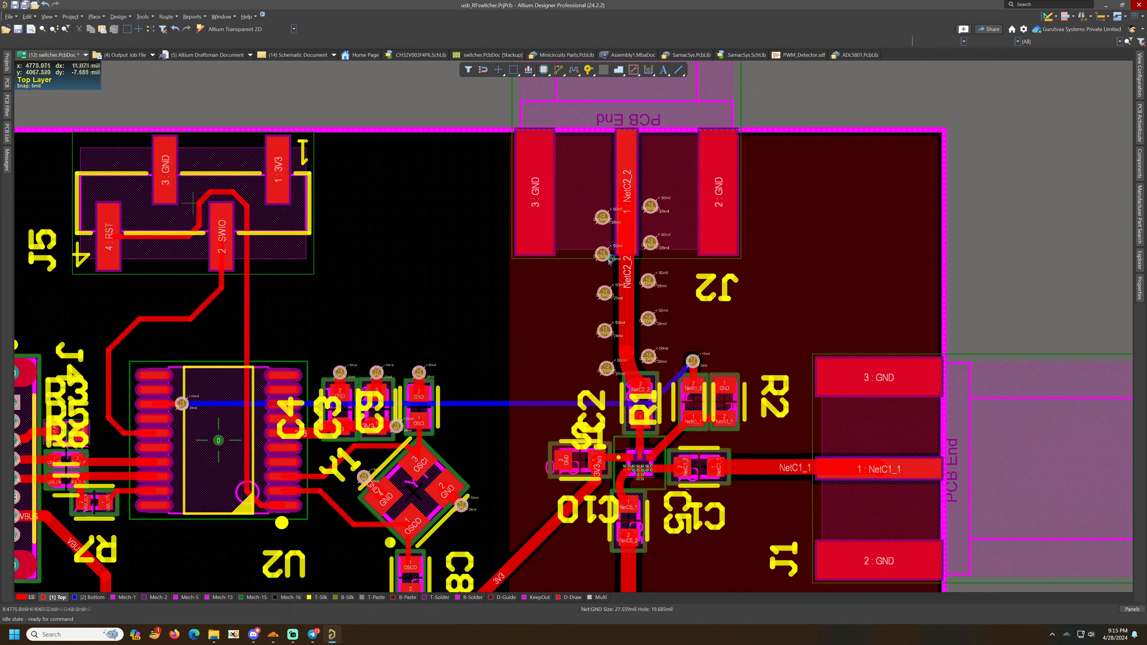
ctrl+scroll(610, 260, down, 1)
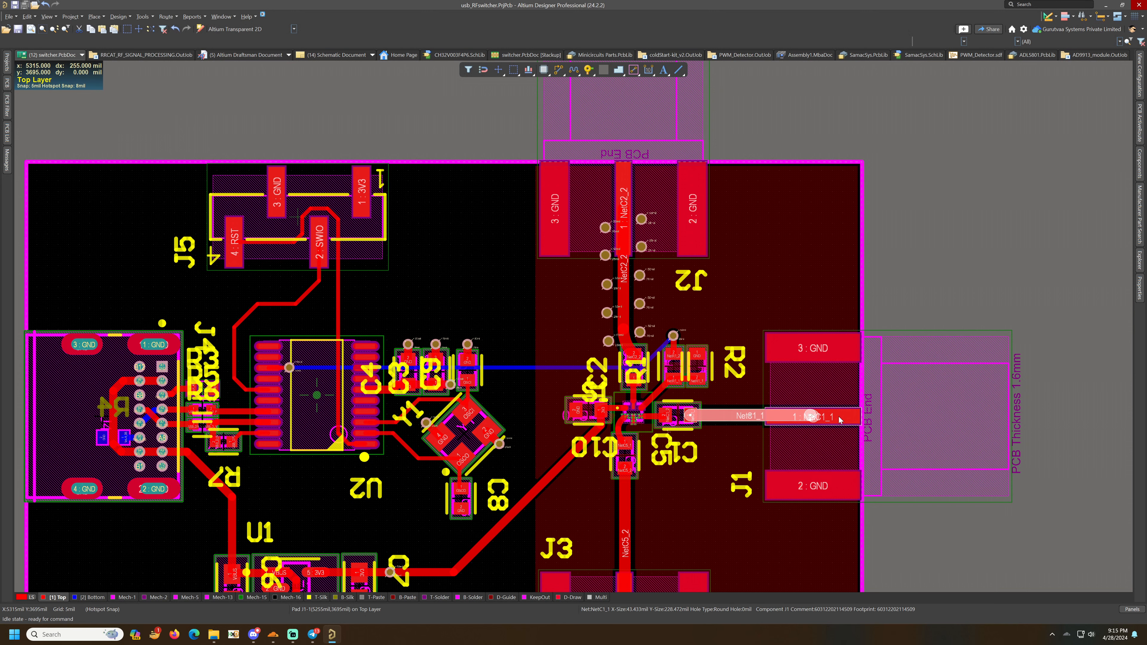
click(143, 16)
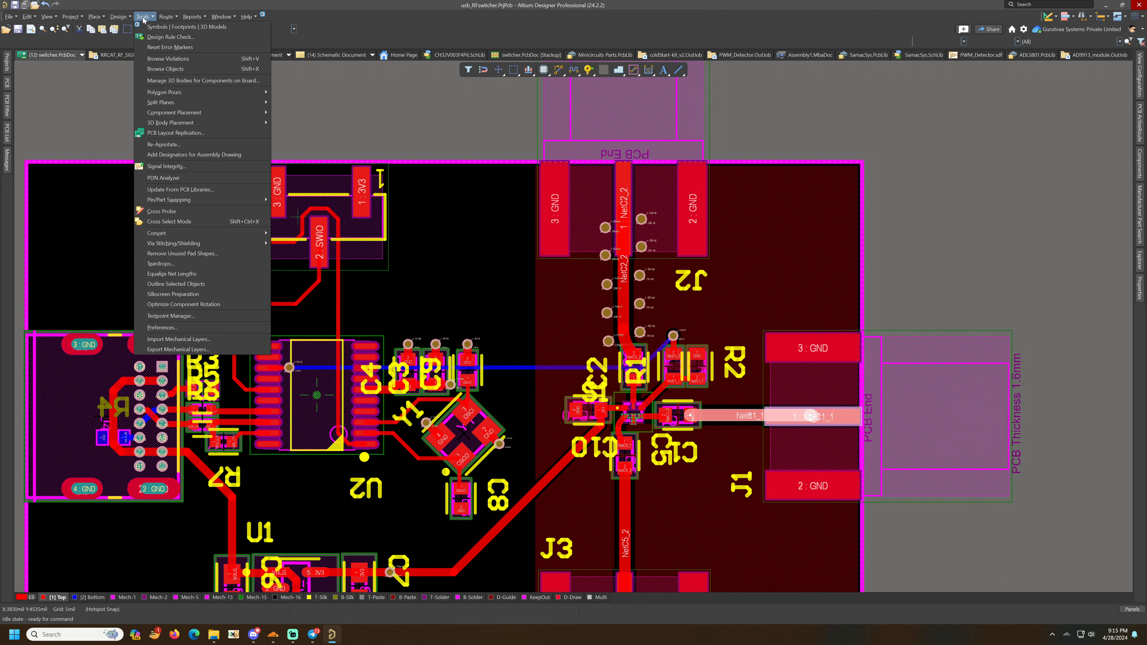
mouse_move(217, 248)
click(311, 264)
click(696, 433)
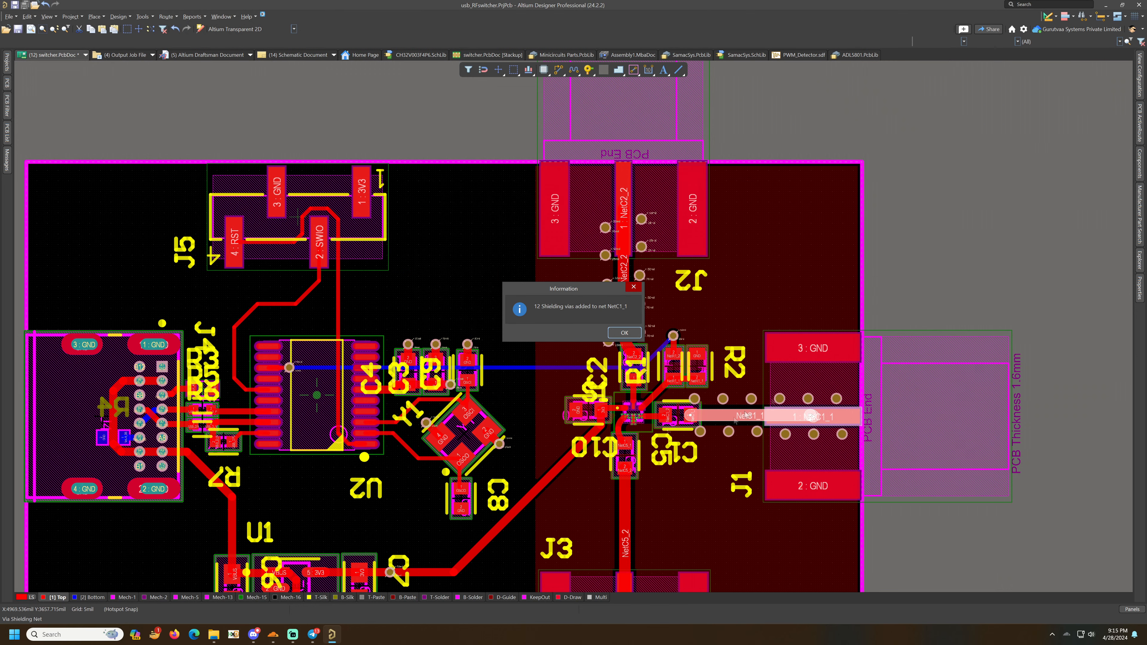
click(625, 332)
- Select all the NetC1_1 shielding vias and set their net to GND in the via shielding properties
scroll(914, 269, down, 4)
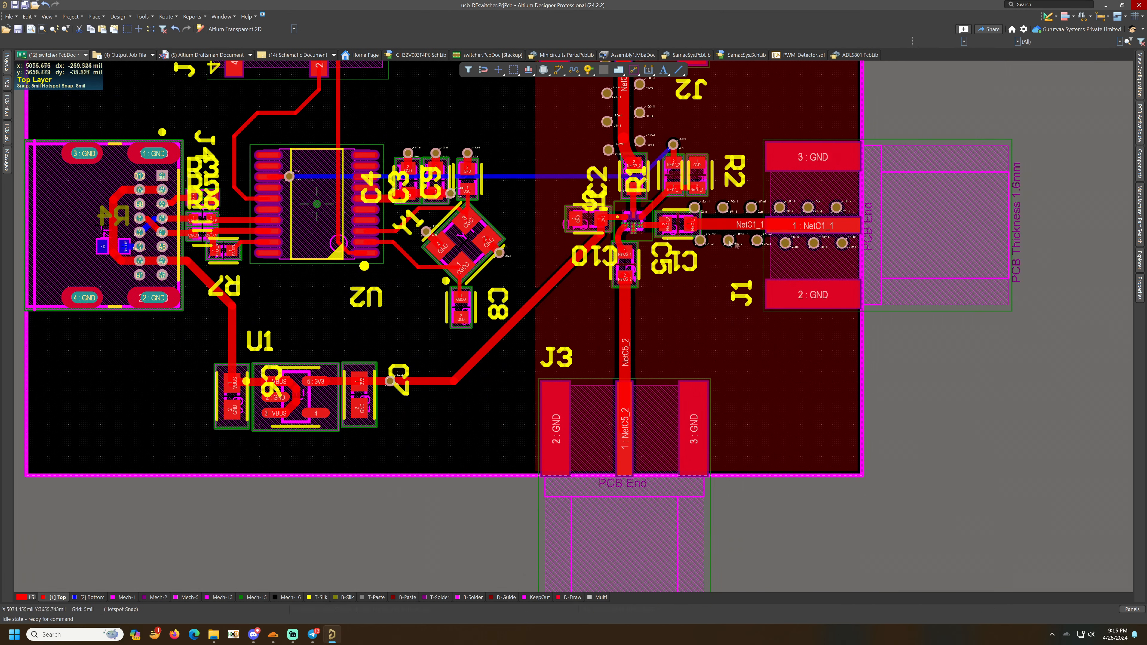
click(706, 239)
click(704, 230)
click(479, 238)
click(473, 267)
click(694, 460)
click(622, 333)
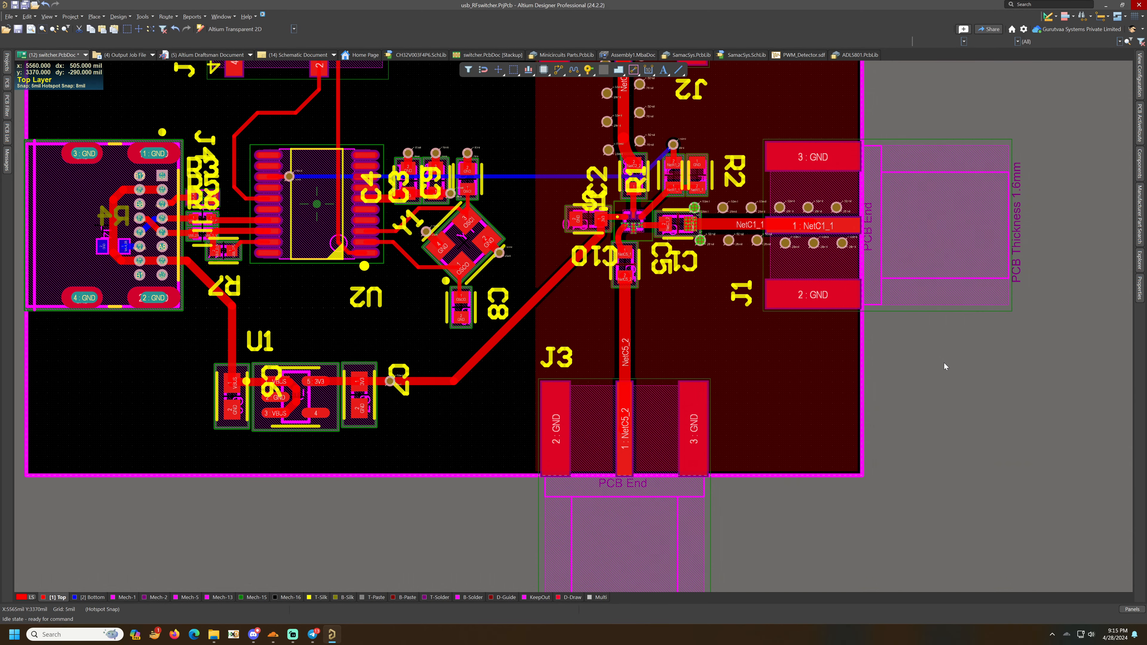
- Select the NetC5_2 RF track and add a row of GND shielding vias along it
ctrl+scroll(705, 244, up, 2)
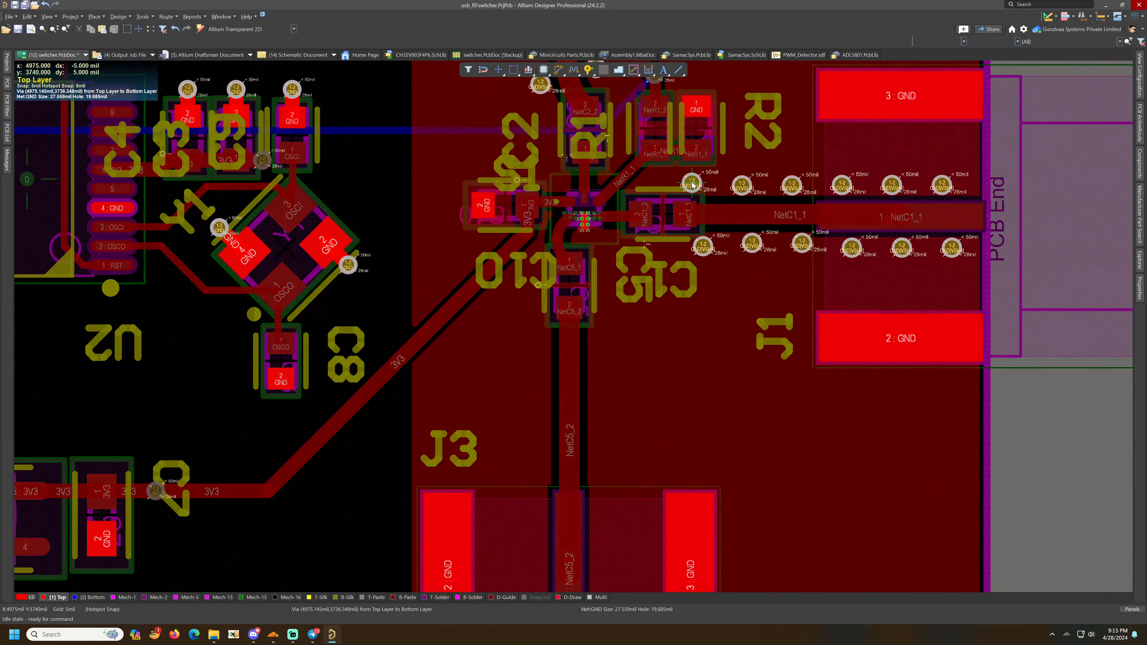
click(569, 452)
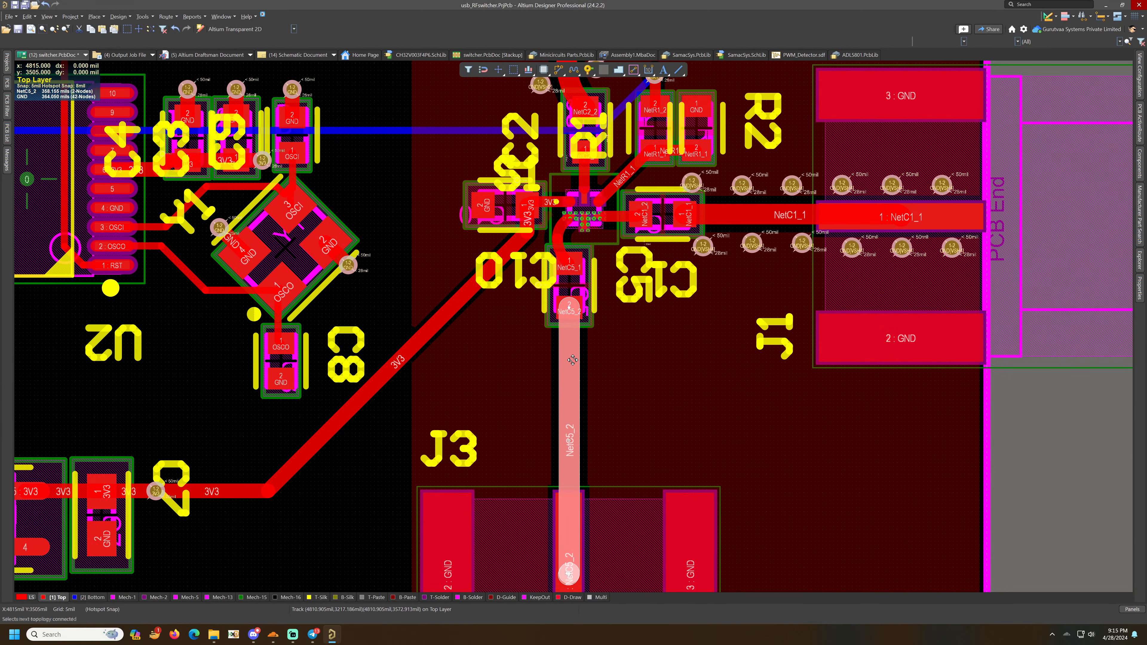
scroll(581, 455, down, 3)
click(142, 17)
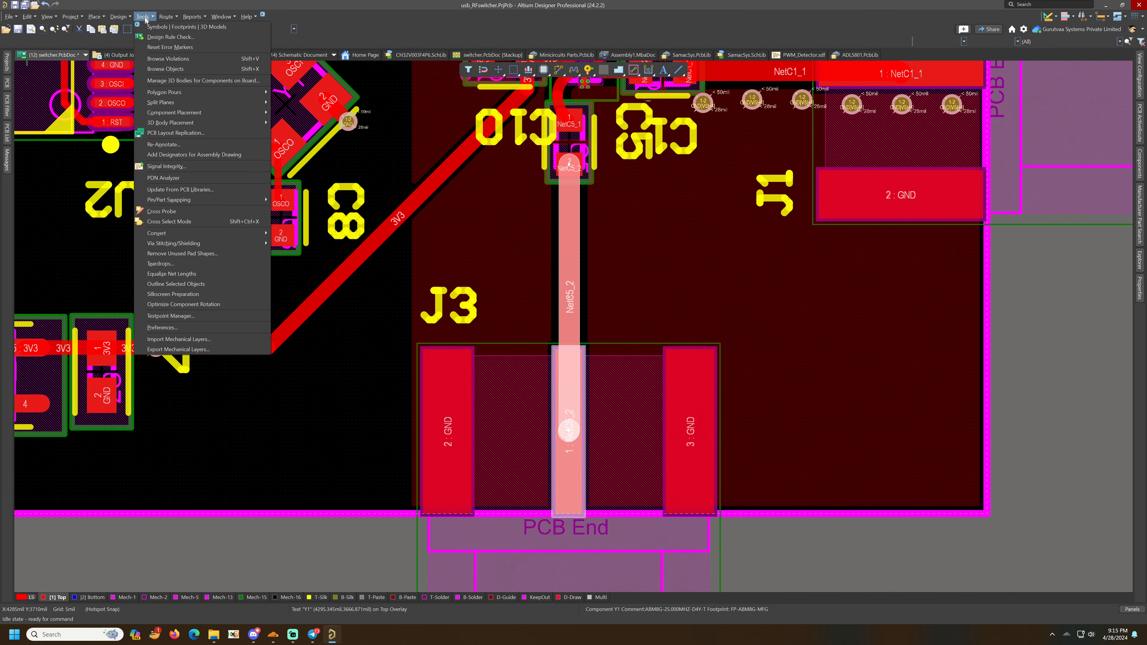
mouse_move(252, 243)
click(310, 264)
click(605, 385)
click(583, 415)
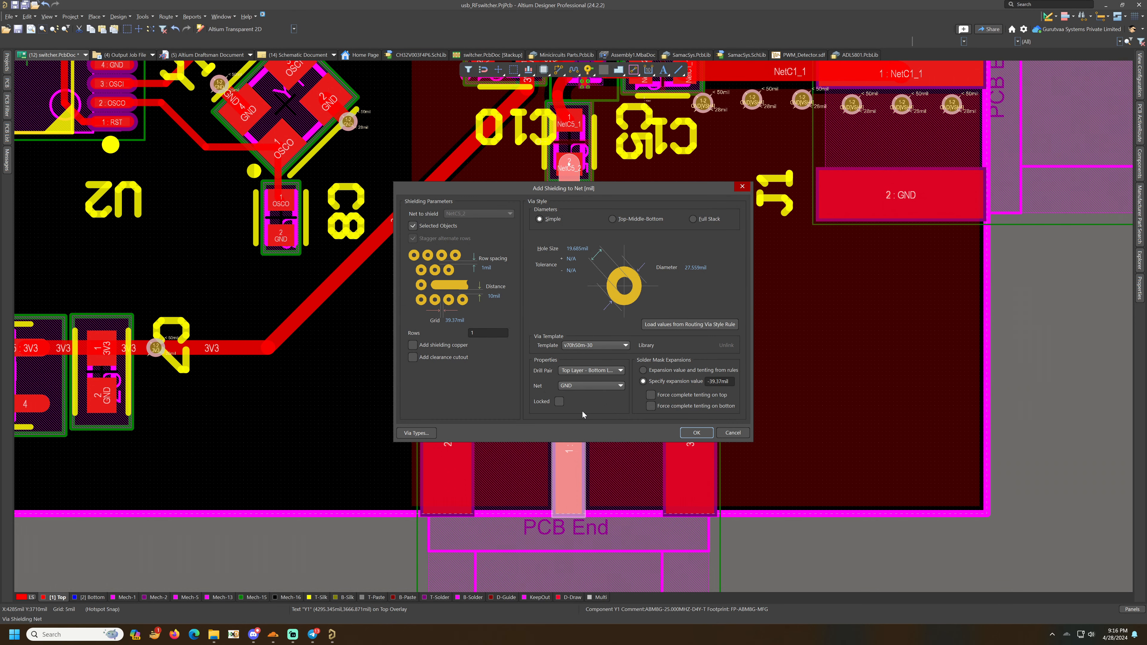
click(697, 432)
ctrl+scroll(613, 209, down, 3)
ctrl+scroll(613, 209, up, 5)
ctrl+click(622, 215)
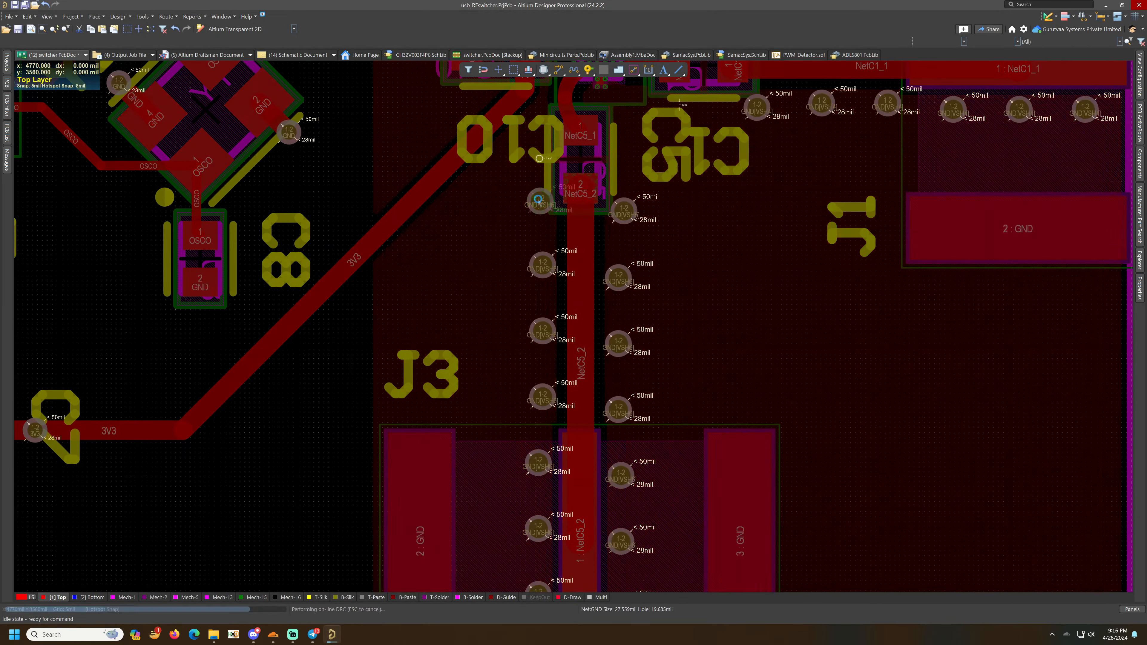
- Nudge the shielding via next to C10 slightly and save the board
drag(543, 200, 536, 206)
ctrl+scroll(544, 210, down, 5)
ctrl+scroll(611, 353, up, 2)
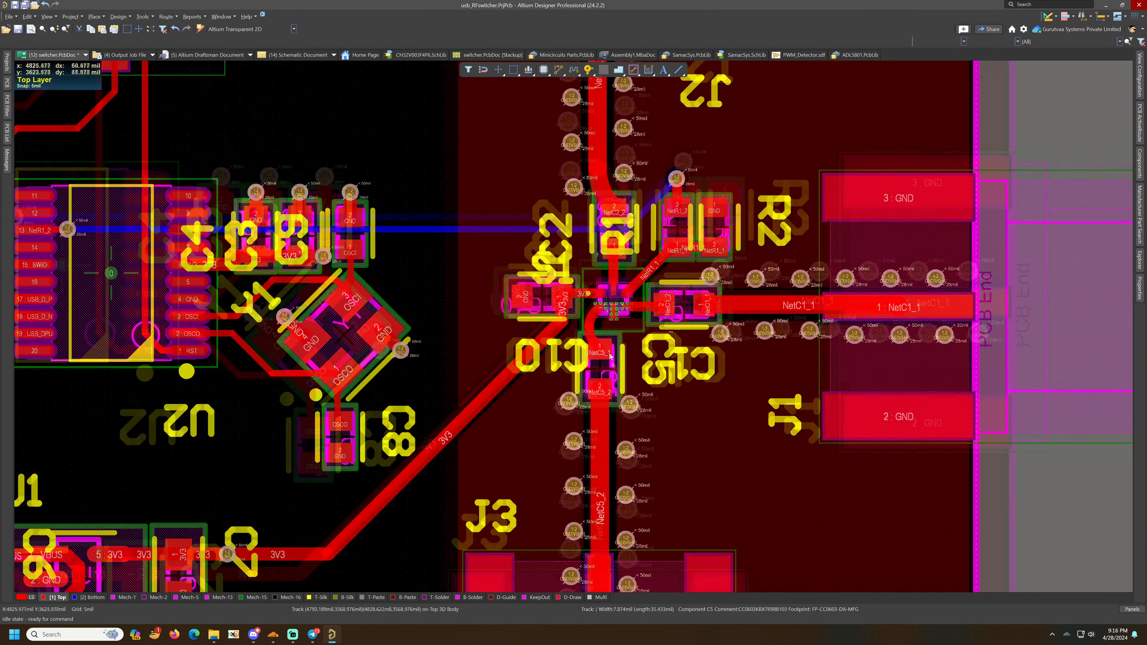
key(ctrl+s)
- Switch to the bottom layer and draw a rectangular polygon pour over the RF section from x 4600 to 5370 mil
ctrl+scroll(610, 353, down, 2)
ctrl+scroll(611, 354, up, 1)
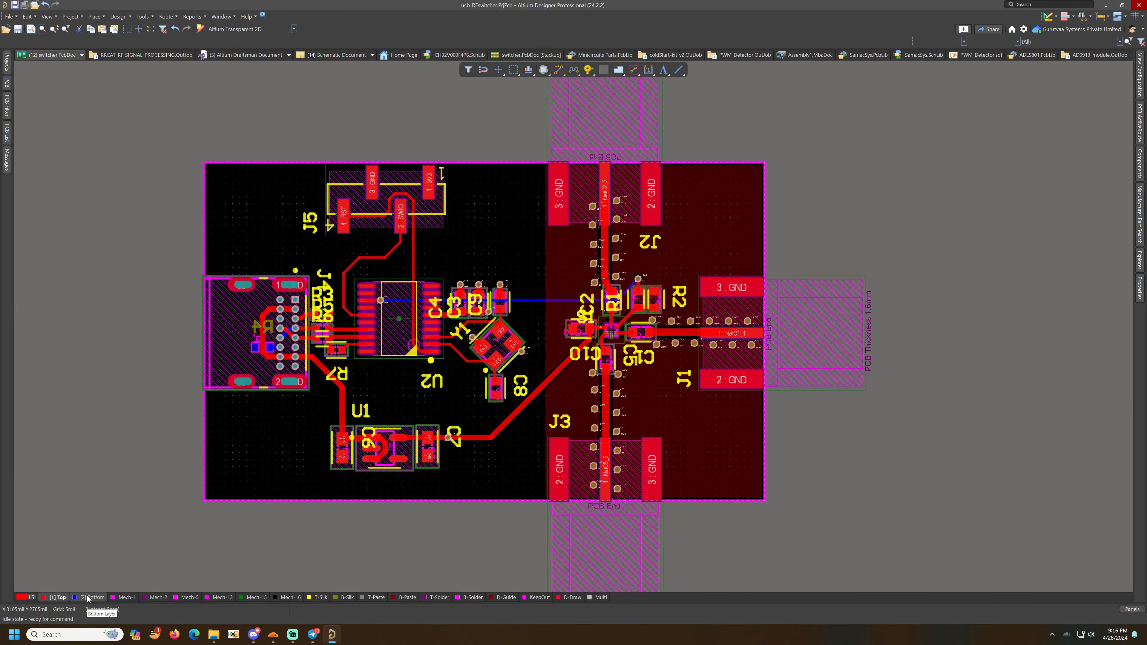
key(KP_Multiply)
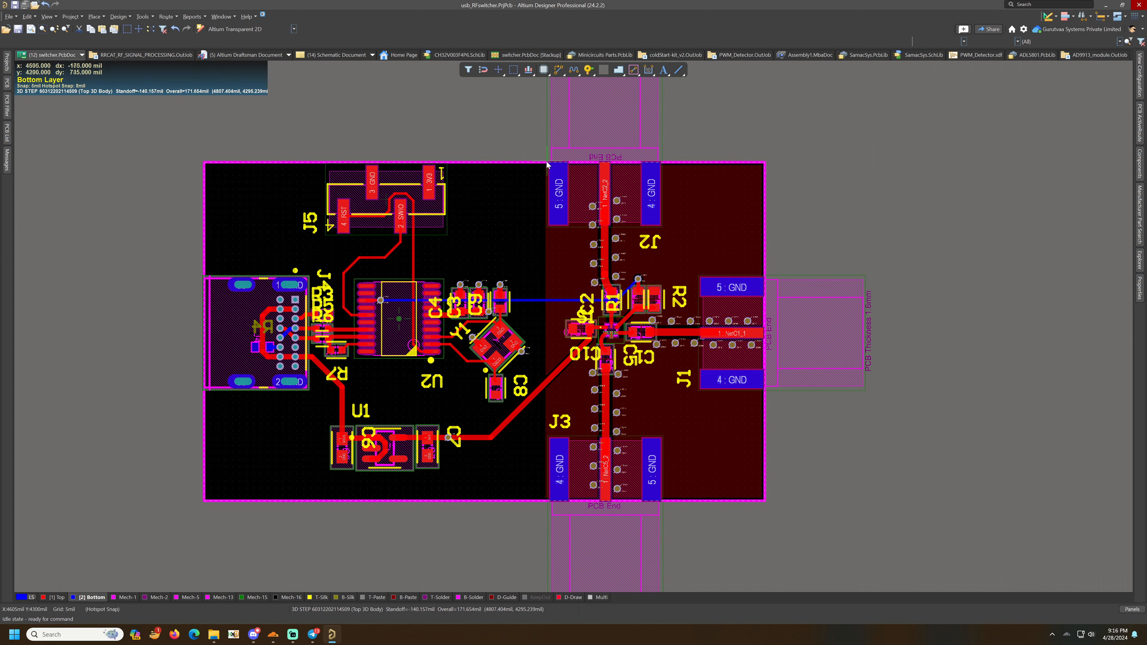
key(p)
key(l)
click(764, 166)
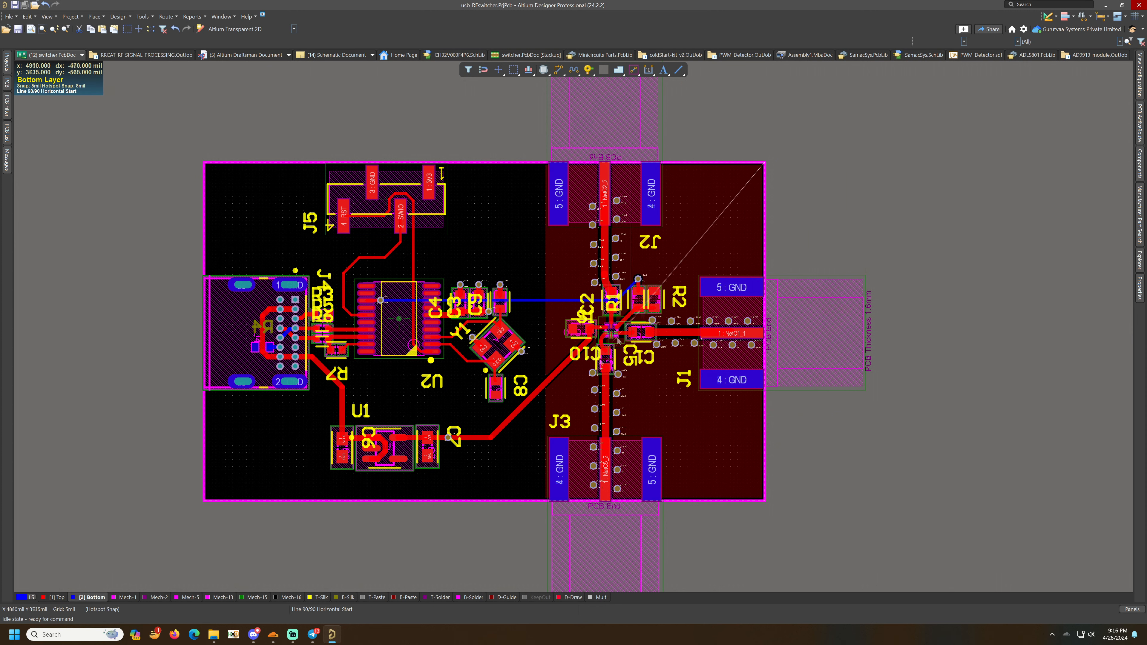
click(545, 503)
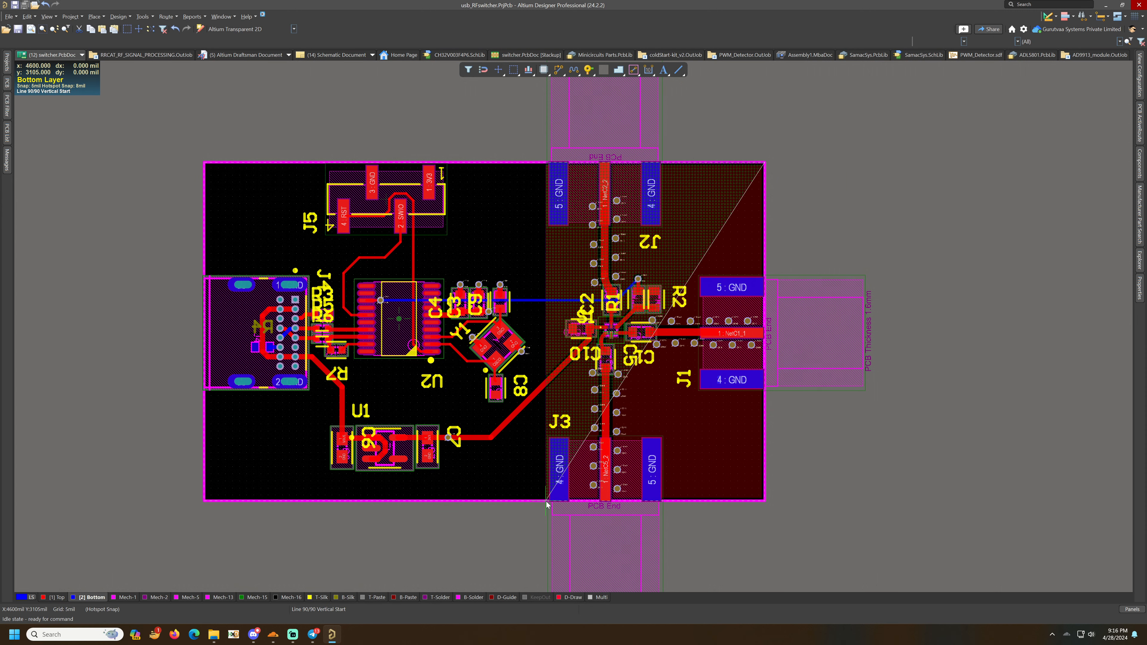
click(764, 502)
right_click(765, 501)
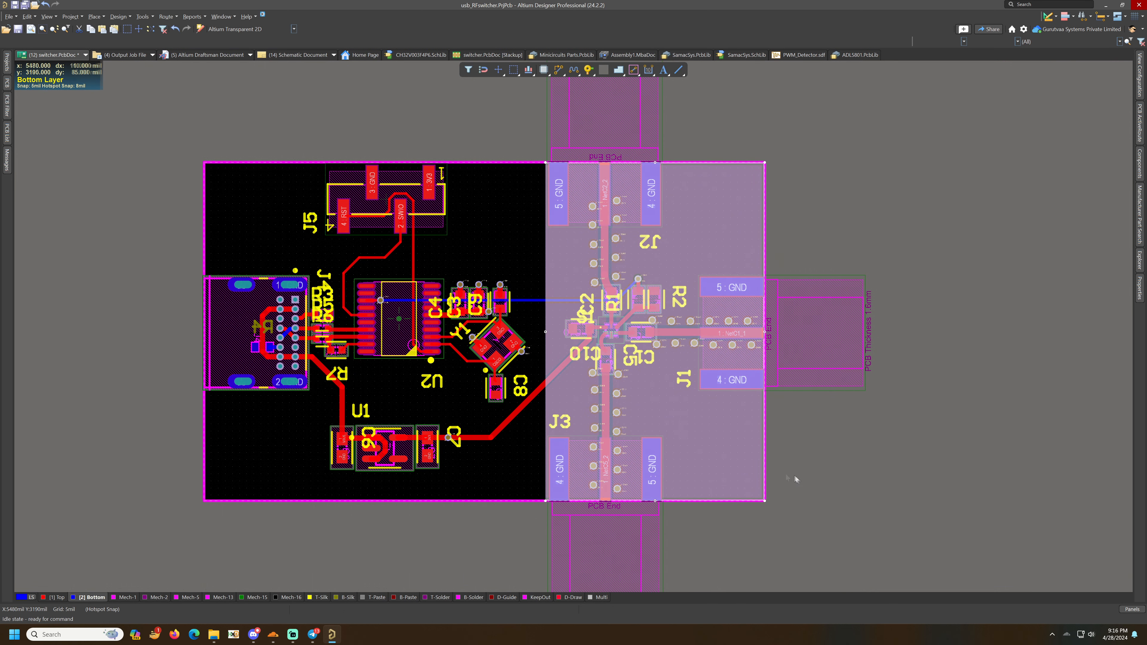
- Assign the bottom-layer polygon pour to the GND net
double_click(744, 462)
click(251, 258)
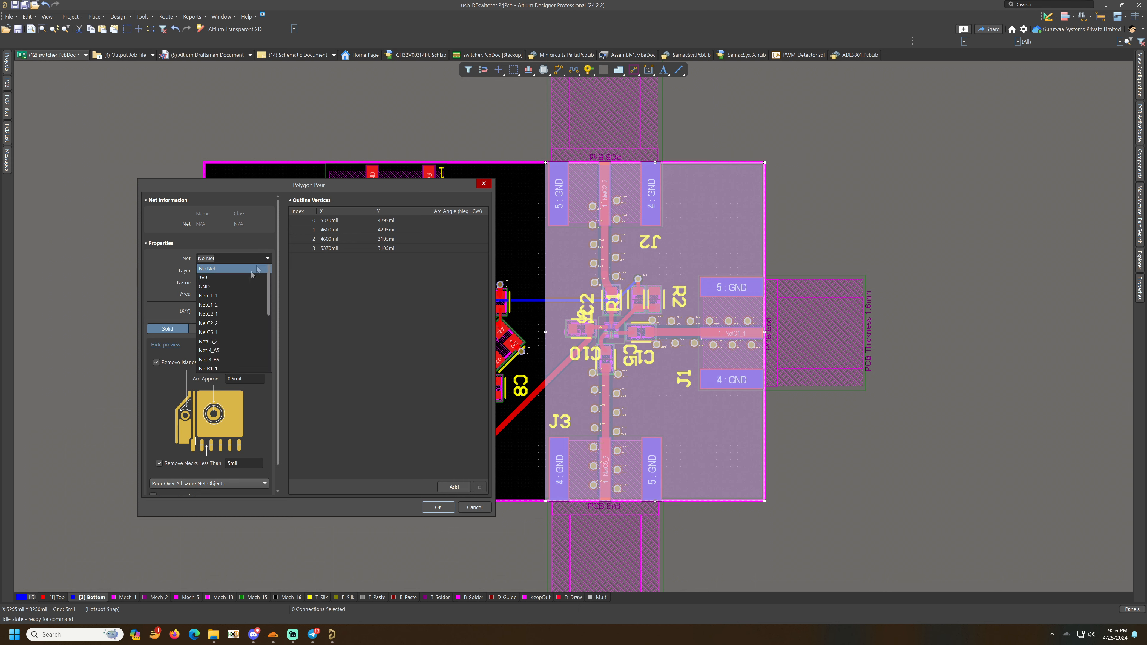
click(233, 286)
click(438, 506)
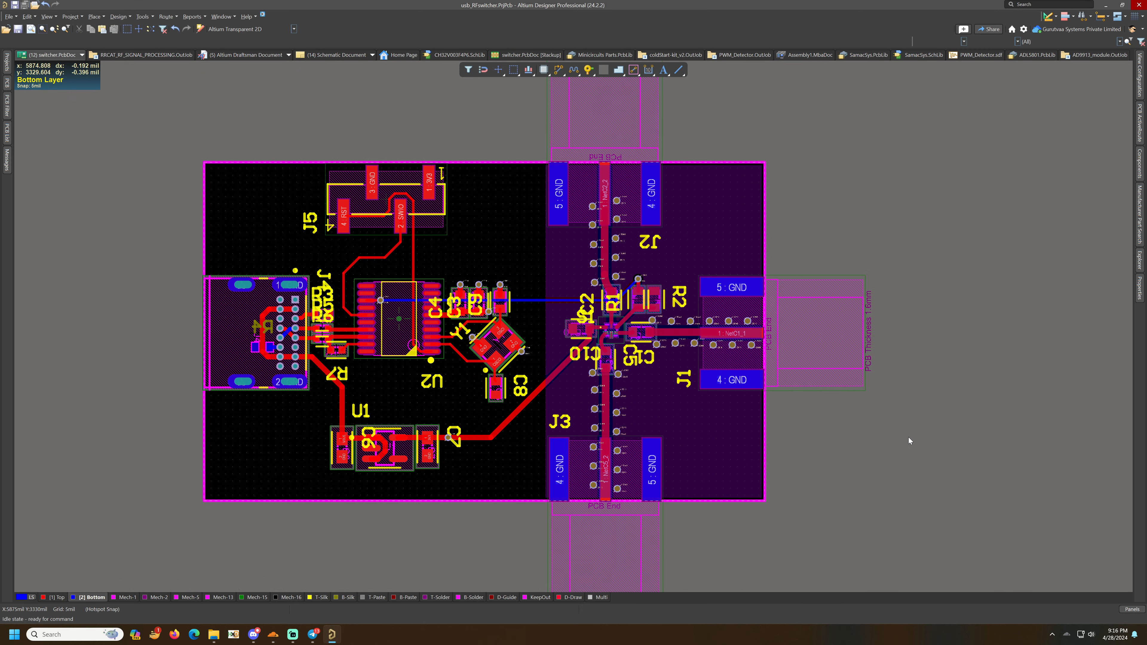
- Stretch the bottom-layer polygon's left edge out to the board's left edge so it covers the whole board
key(3)
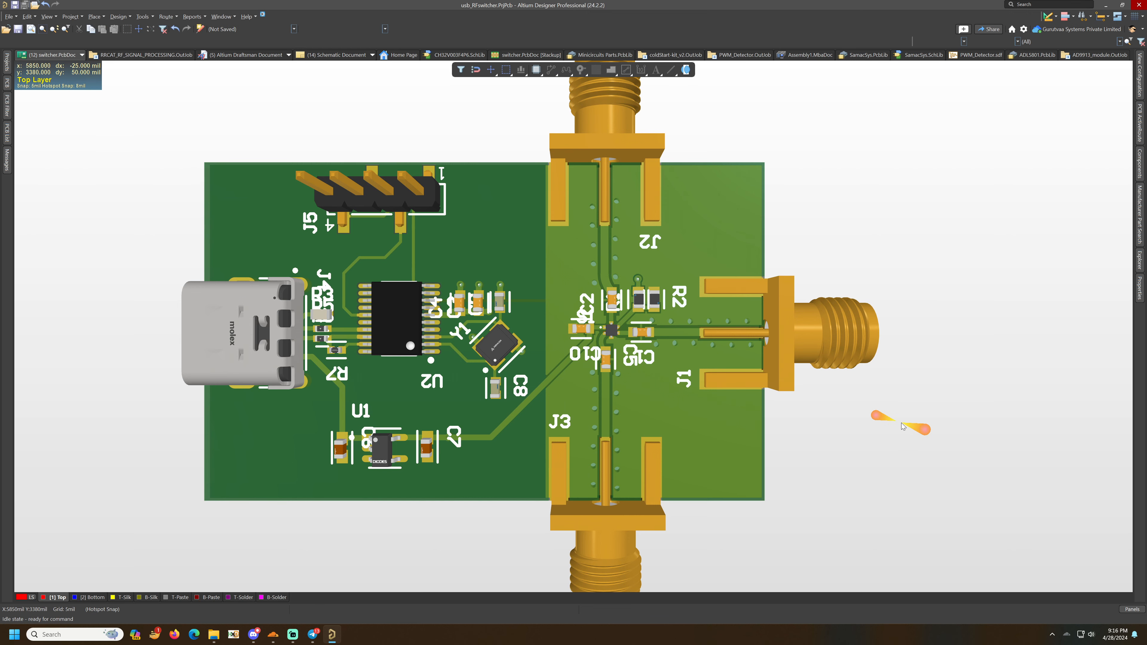
key(2)
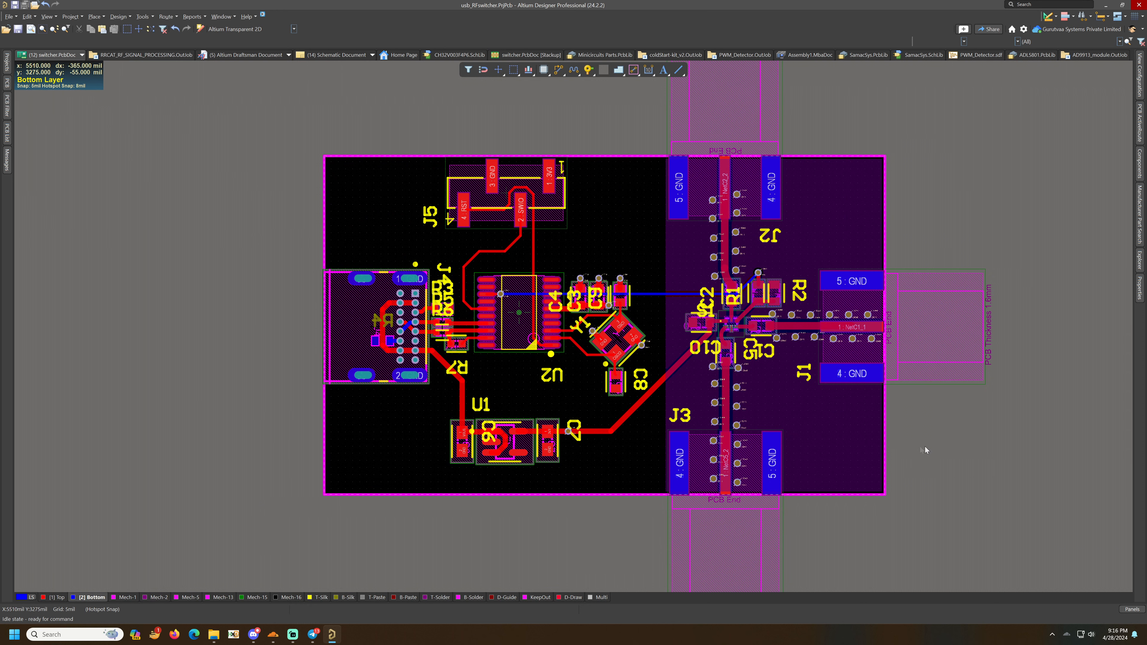
click(674, 389)
drag(665, 386, 324, 393)
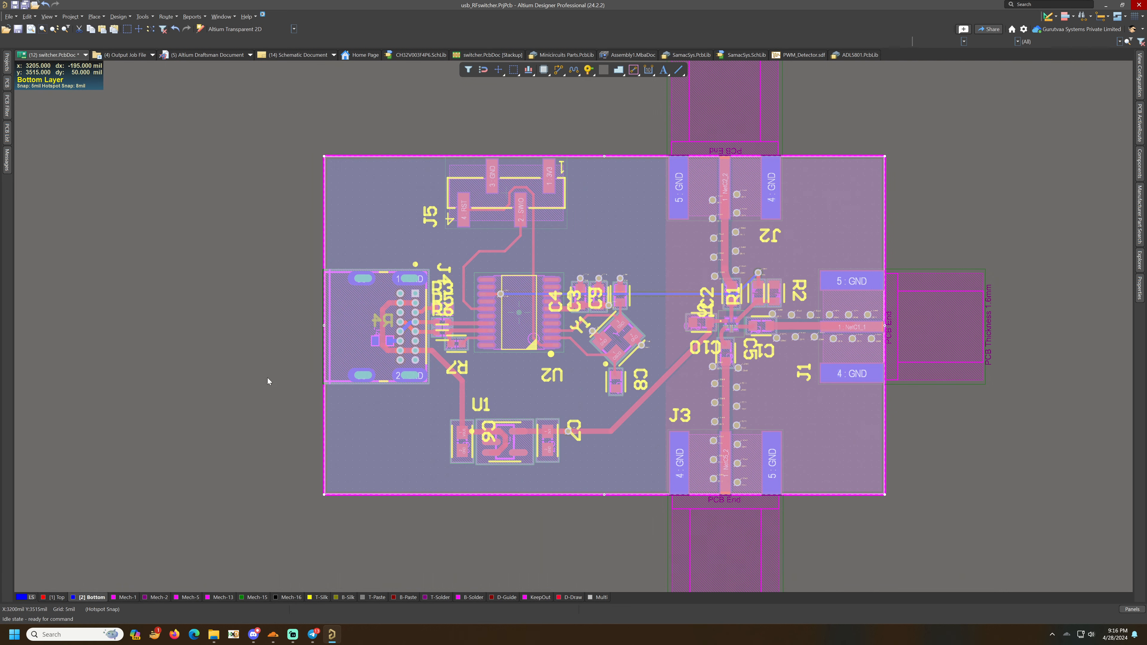
click(267, 377)
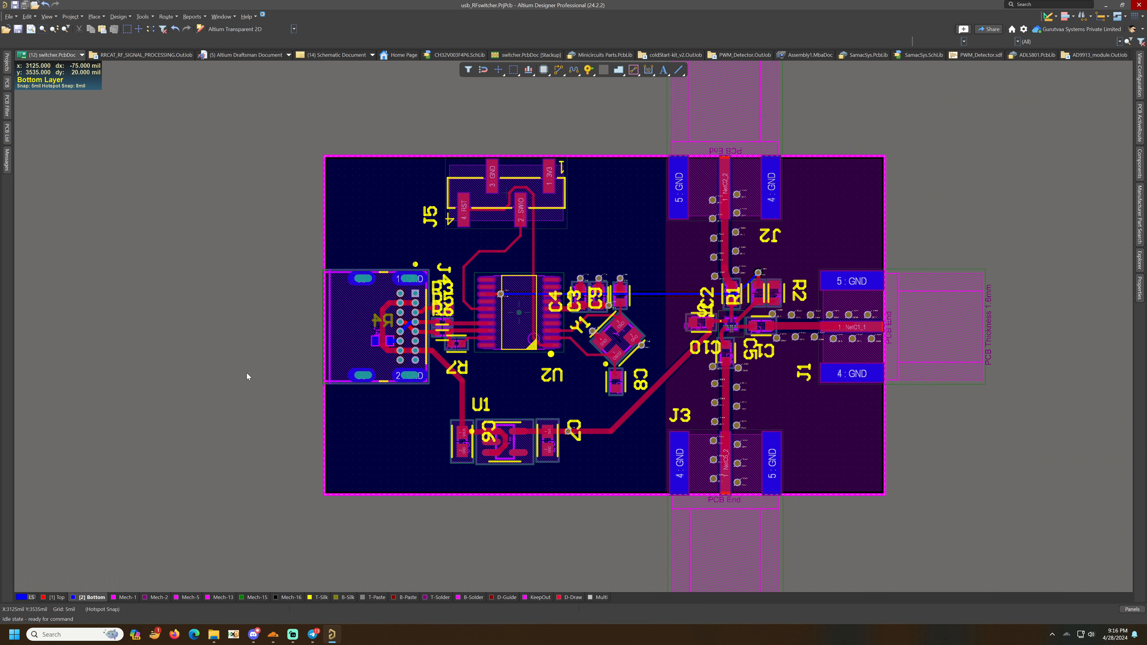
- Switch back to the top layer and open the View Configuration view options
key(KP_Multiply)
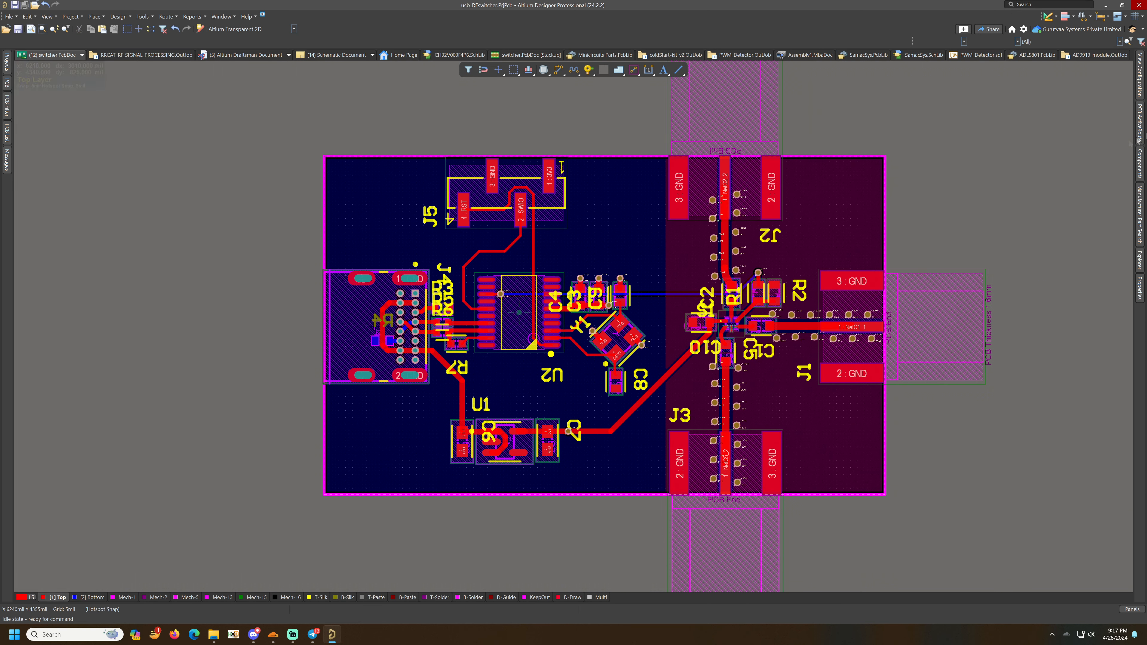
click(1141, 93)
click(1086, 96)
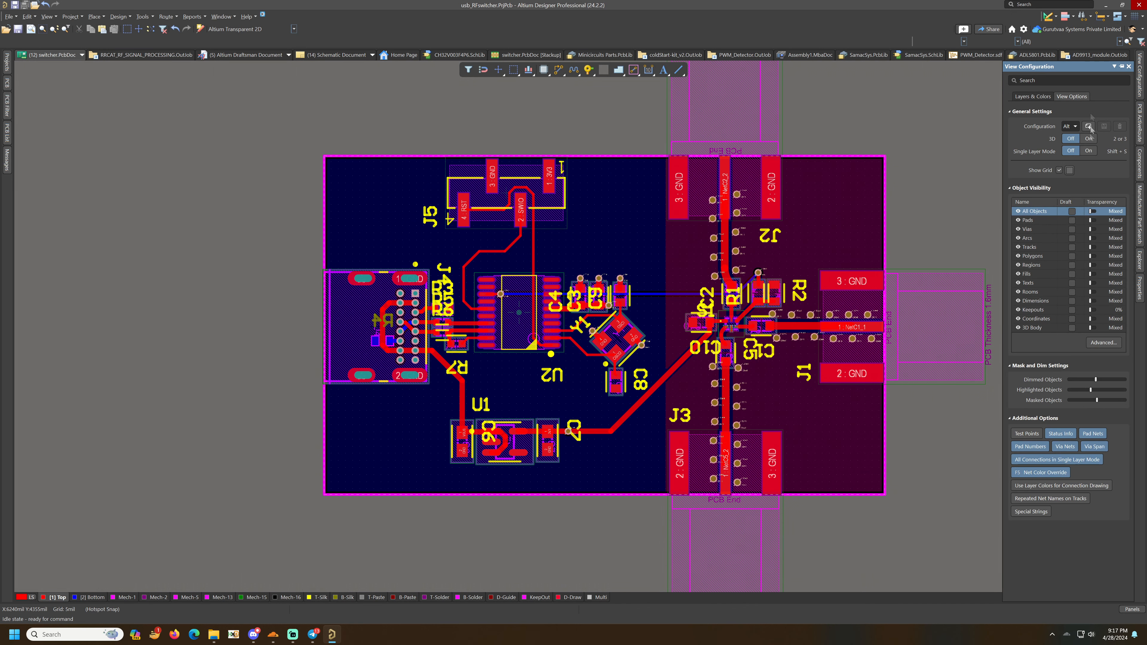
- Turn on single layer mode so only the top layer is shown
click(1089, 151)
ctrl+scroll(306, 239, up, 2)
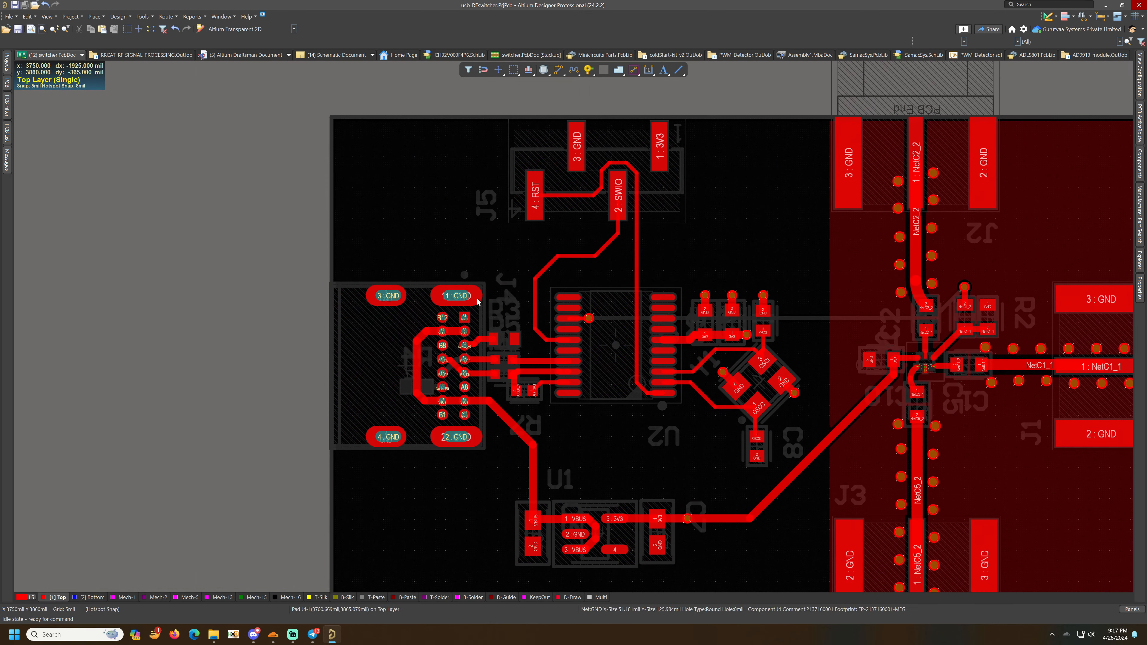
ctrl+scroll(517, 344, up, 5)
ctrl+click(511, 335)
ctrl+scroll(511, 335, down, 4)
- Route short GND track stubs from the small GND pad beside J4 and from U2's pin 4 GND pad
click(558, 70)
ctrl+scroll(508, 318, up, 3)
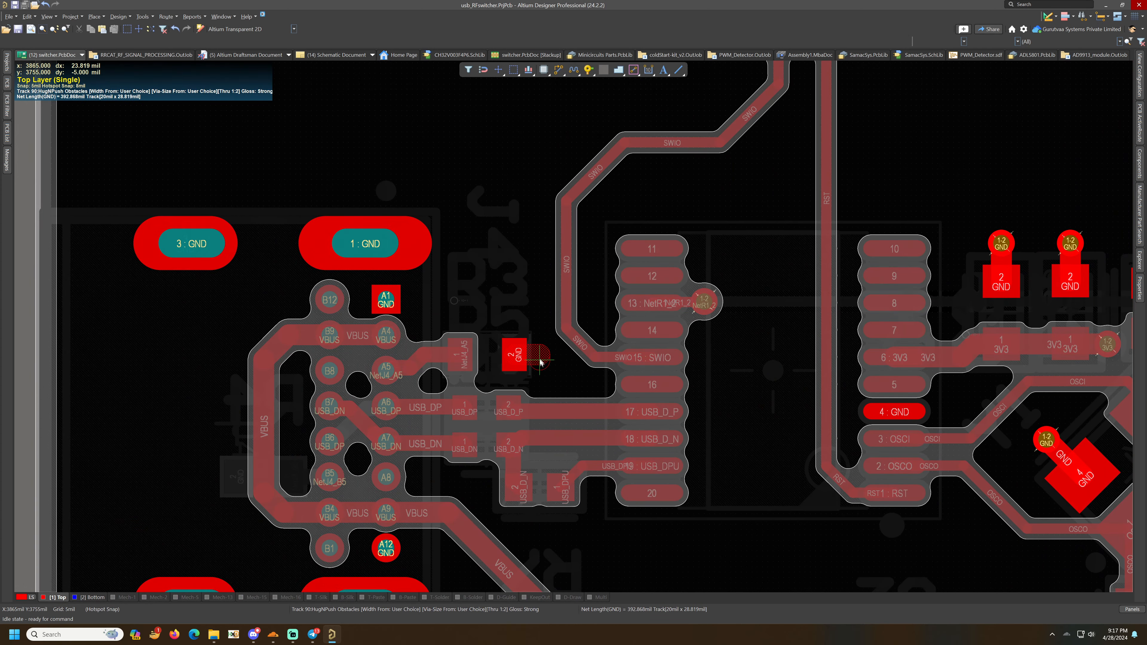
click(539, 358)
scroll(564, 332, down, 3)
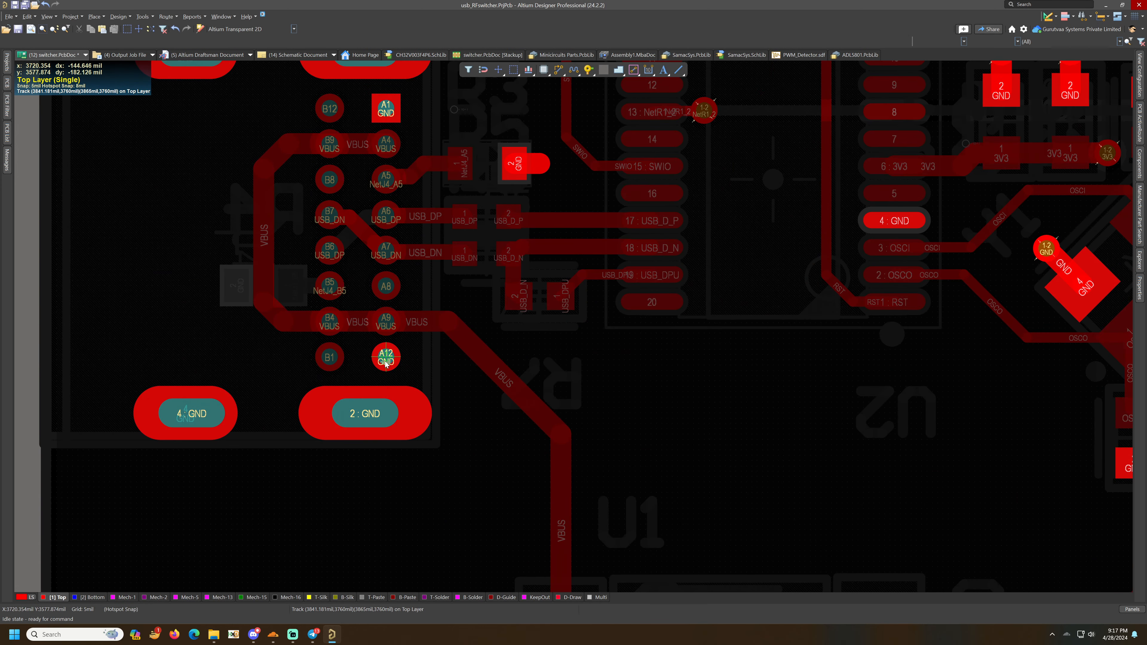
ctrl+scroll(767, 339, down, 2)
ctrl+scroll(790, 271, up, 2)
click(901, 220)
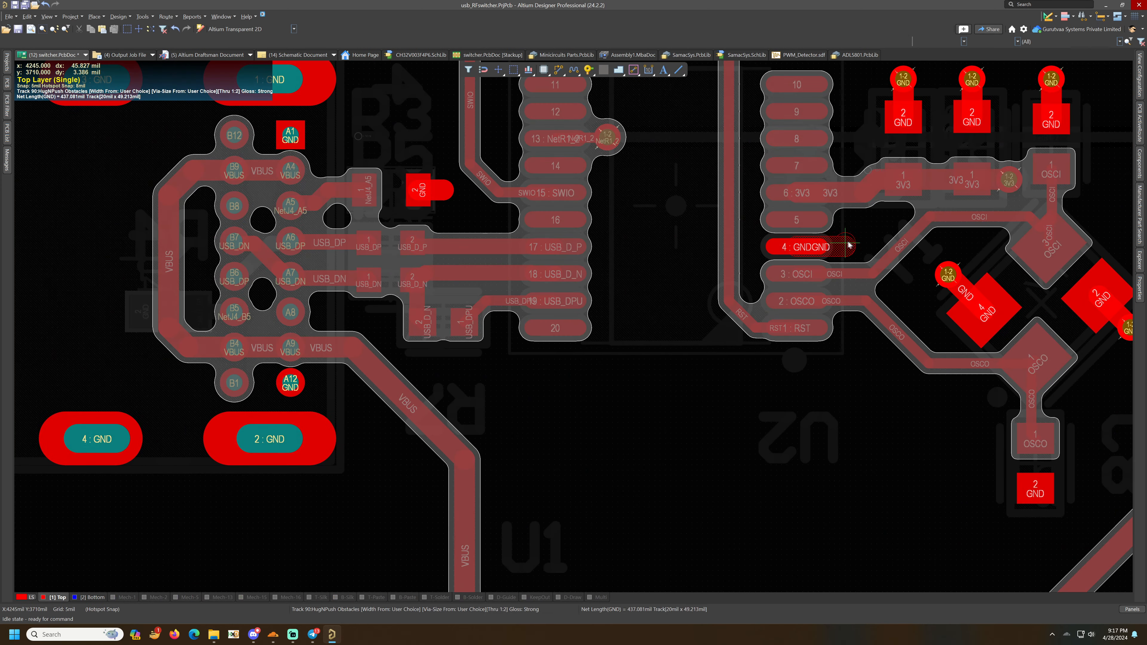
key(shift+space)
key(shift+space)
key(shift+space)
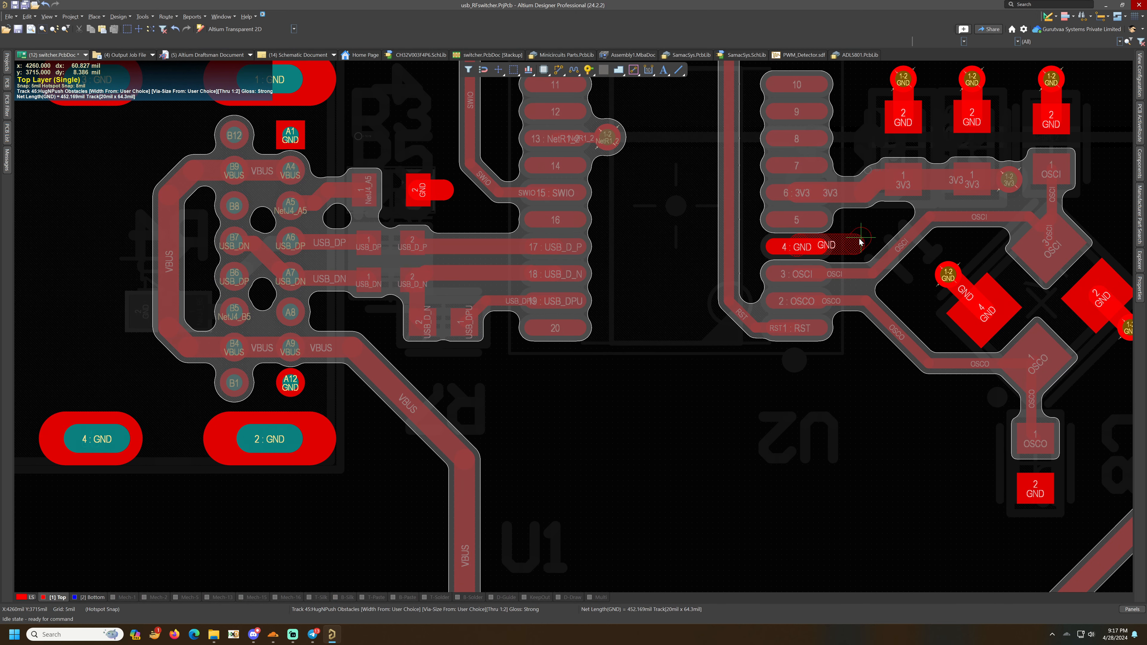
key(Escape)
- Route short GND track stubs from C8's GND pad and from both of U1's GND pads
scroll(741, 294, up, 2)
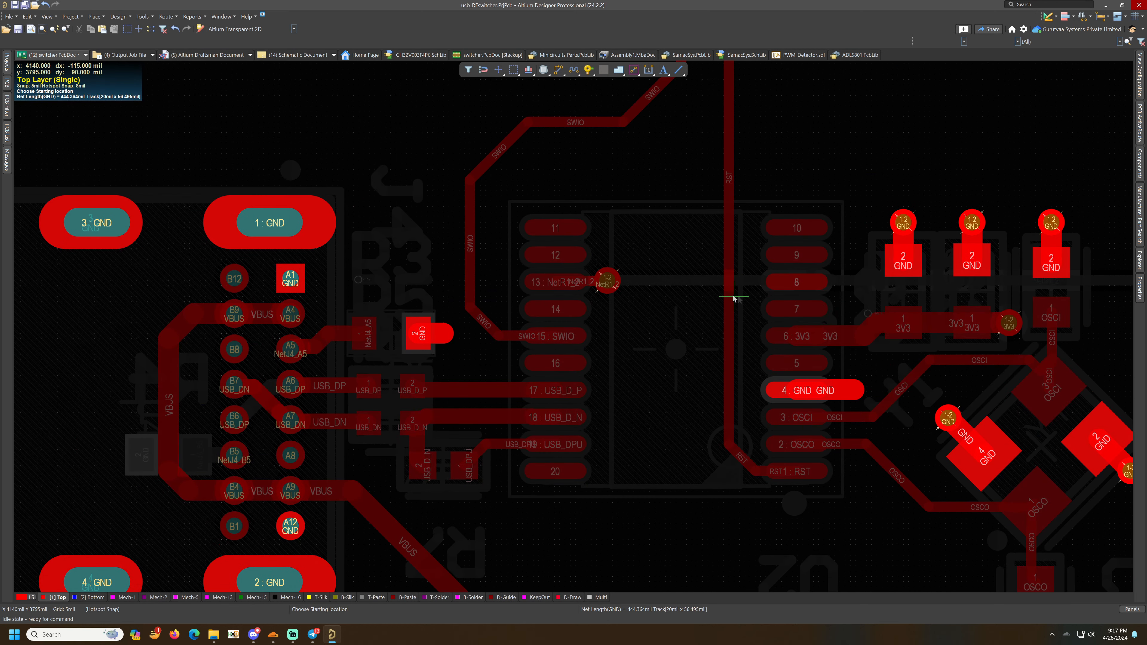
ctrl+scroll(740, 297, down, 4)
ctrl+scroll(850, 427, up, 3)
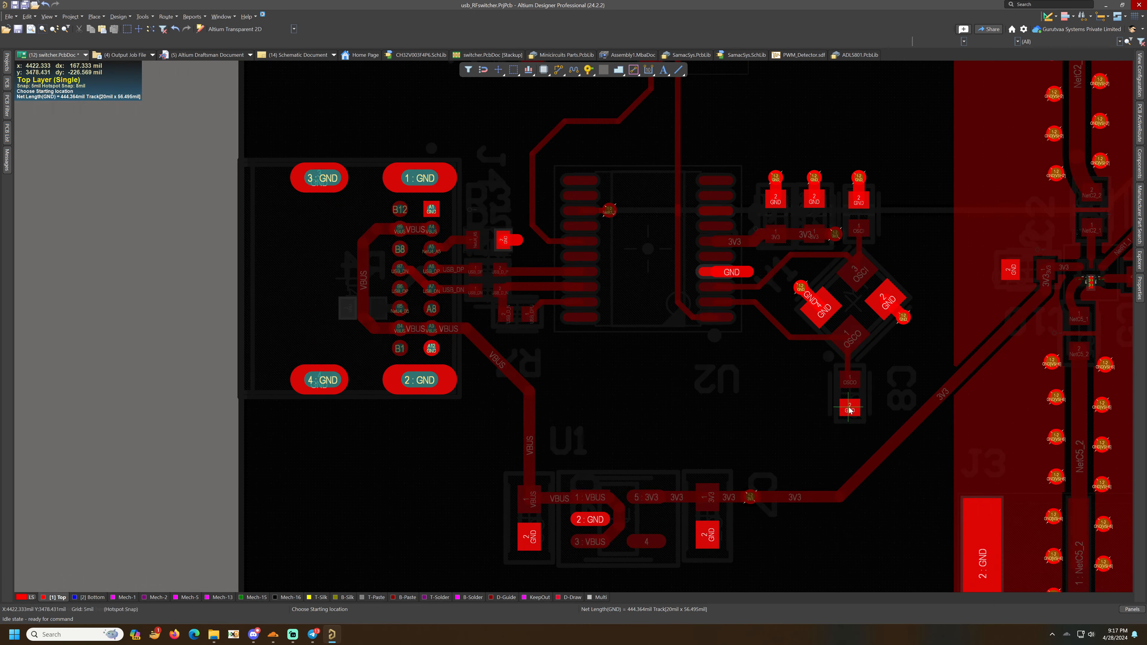
click(850, 425)
key(Escape)
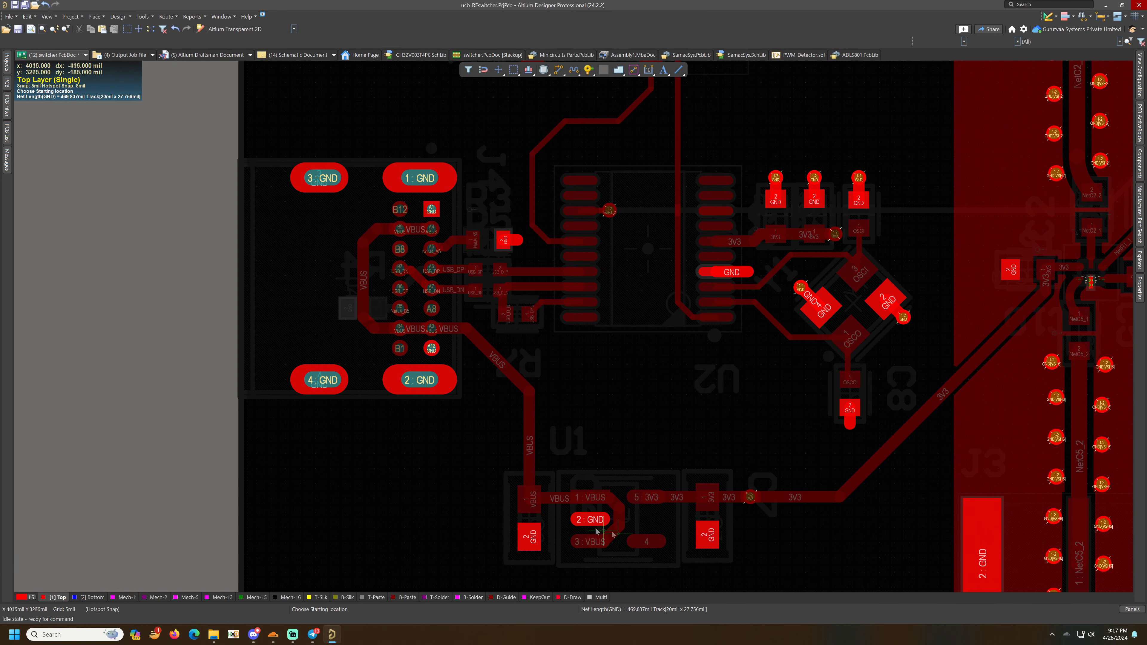
click(698, 543)
click(707, 570)
key(Escape)
click(530, 538)
click(529, 568)
key(Escape)
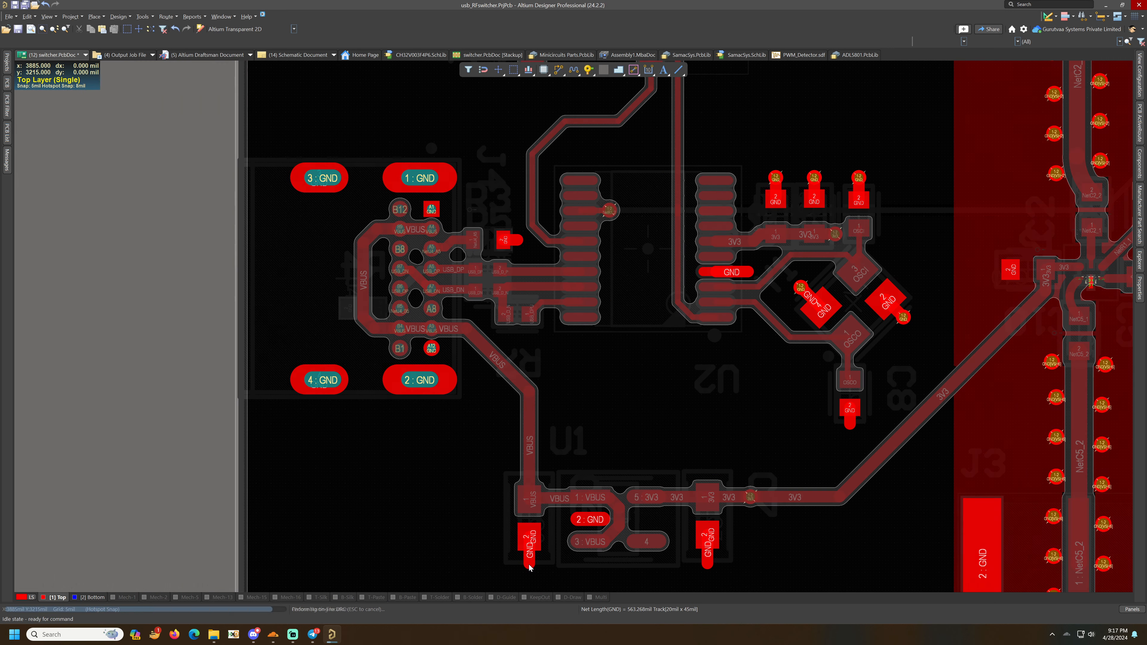
- Paste GND vias at the ends of the new GND stubs and beside the GND pad near R2
key(ctrl+v)
click(707, 564)
key(ctrl+v)
click(850, 425)
key(ctrl+v)
click(517, 239)
key(ctrl+v)
click(747, 271)
key(ctrl+v)
ctrl+scroll(436, 418, down, 2)
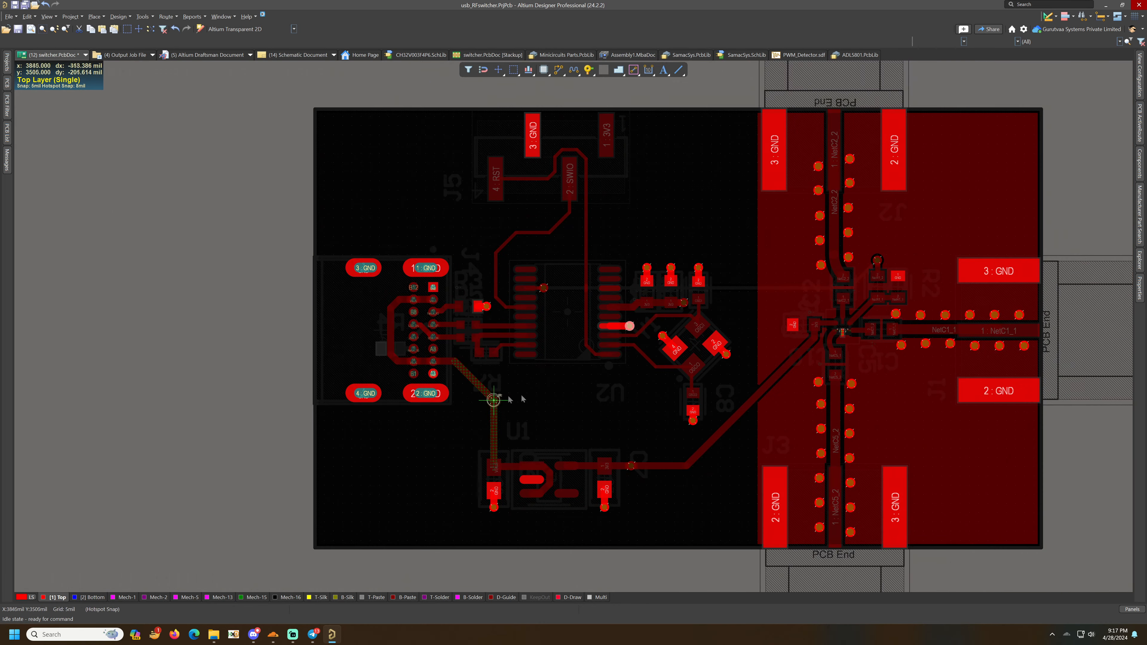
ctrl+scroll(818, 308, up, 4)
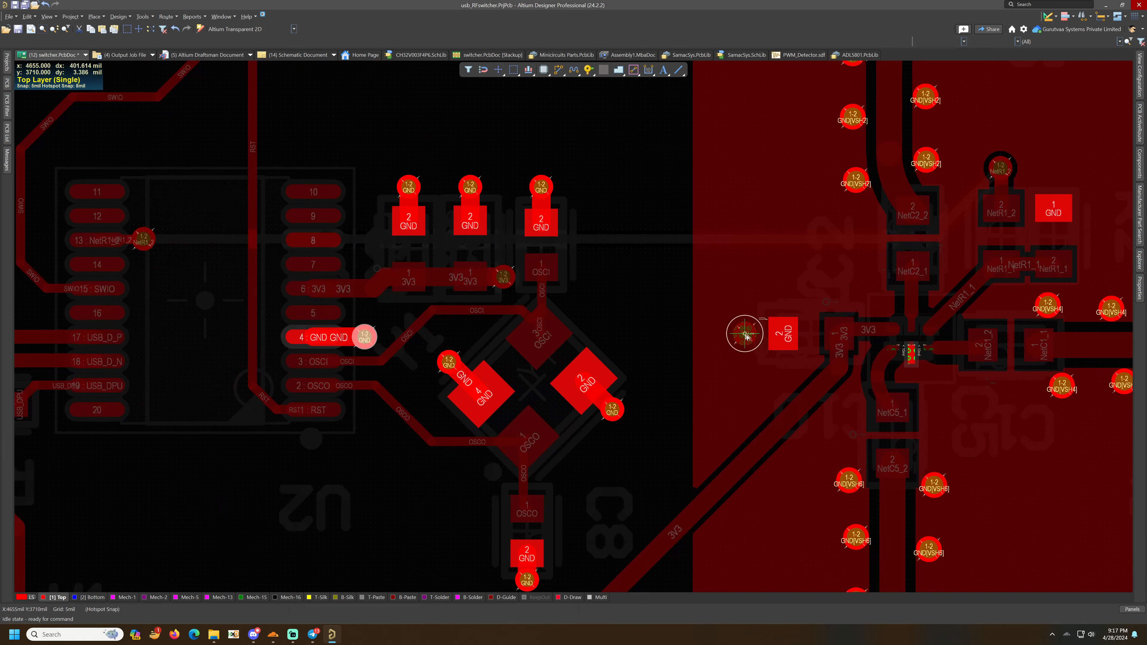
ctrl+scroll(749, 333, down, 4)
ctrl+scroll(978, 239, up, 5)
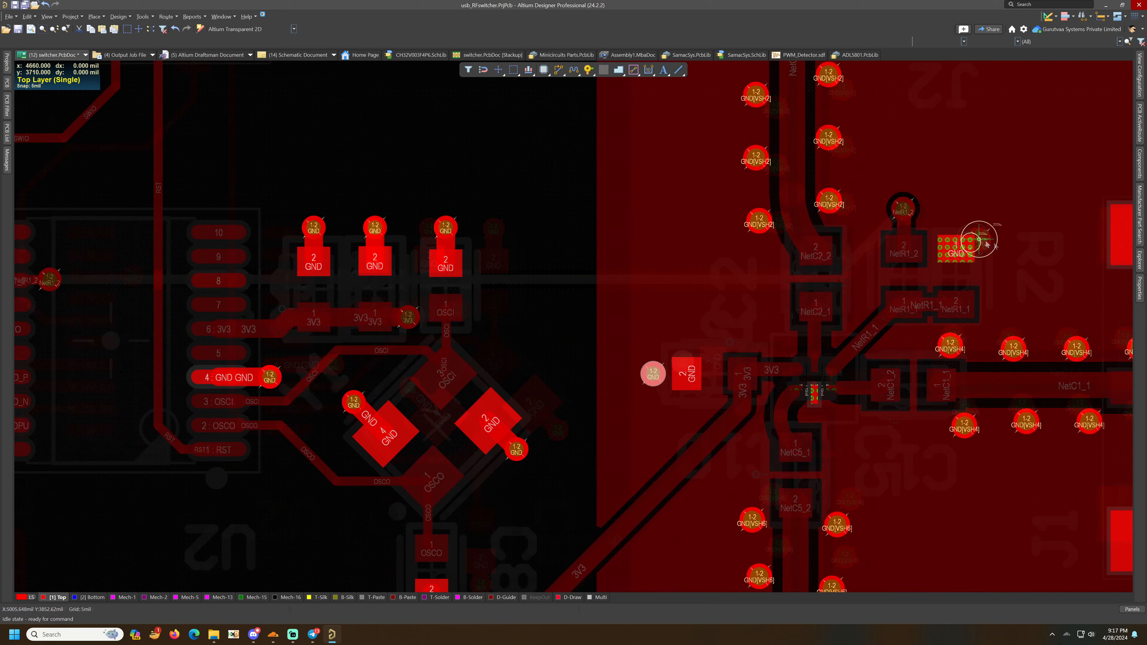
click(987, 247)
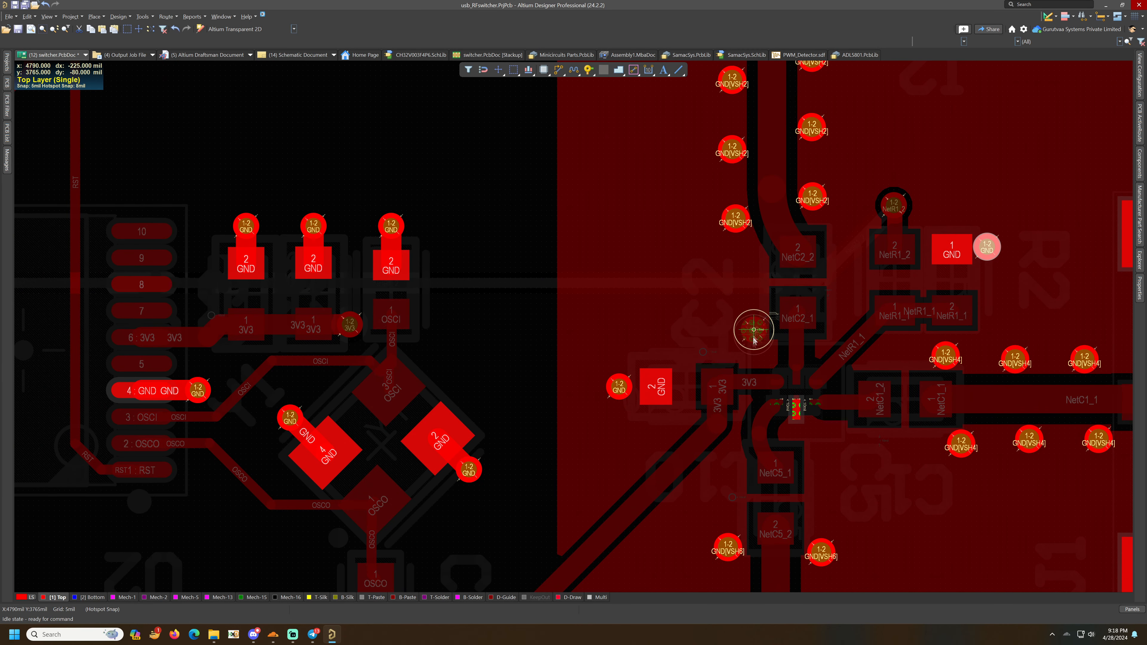
- Place additional GND stitching vias around the RF components near C2 and C5
click(815, 438)
click(820, 470)
click(852, 448)
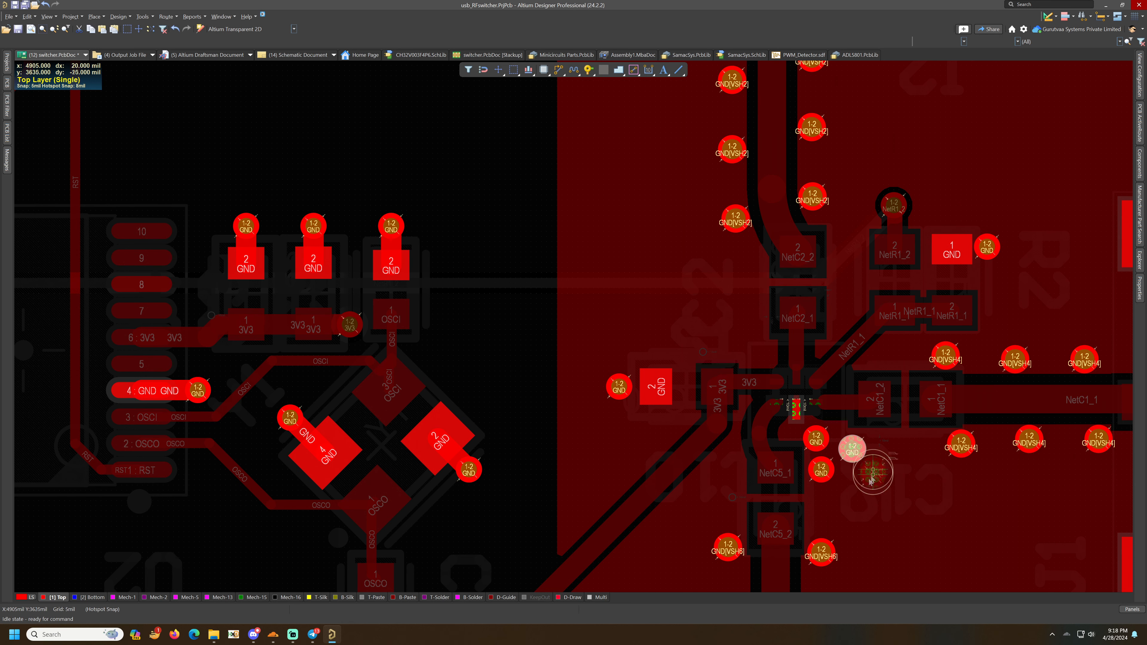
click(825, 505)
click(863, 484)
scroll(853, 441, up, 3)
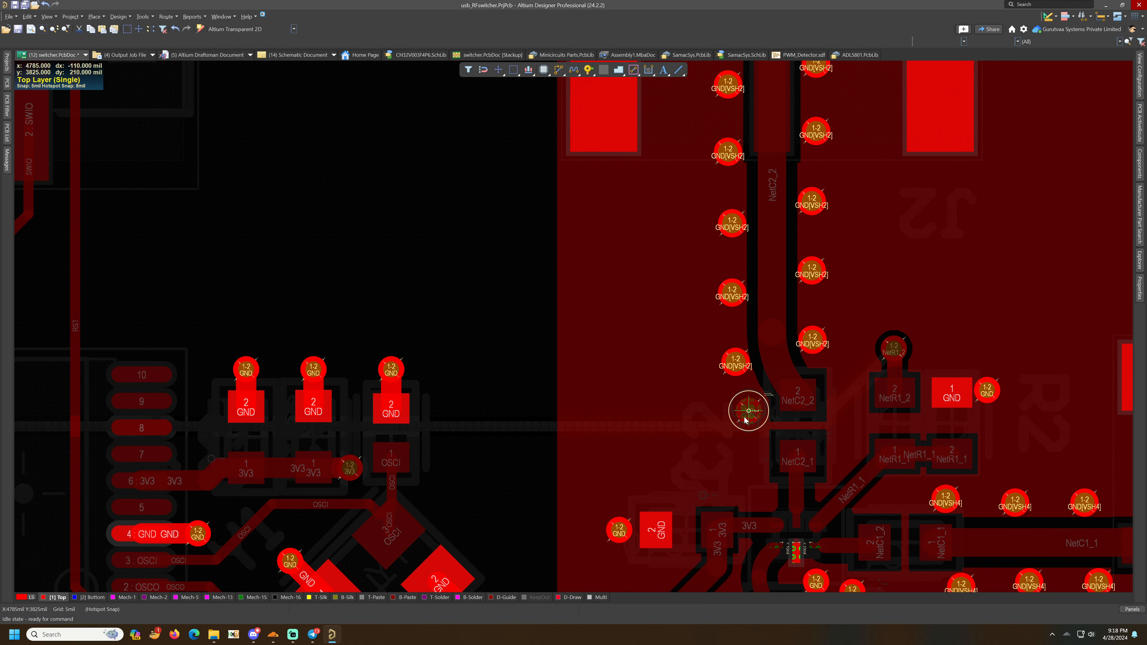
click(841, 452)
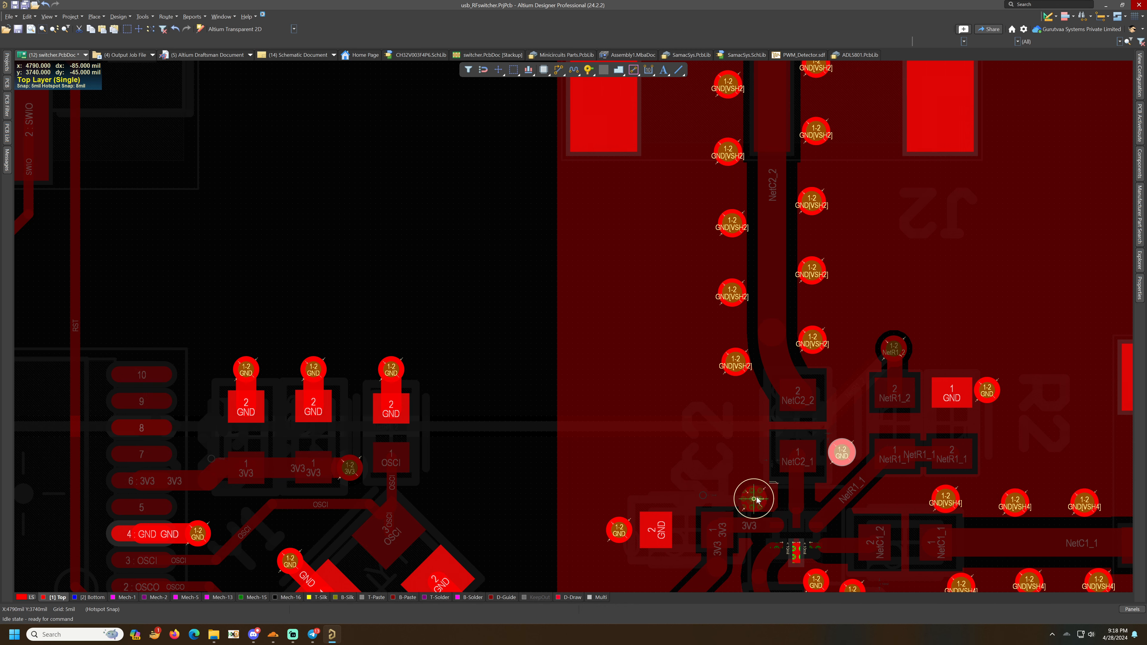
click(758, 494)
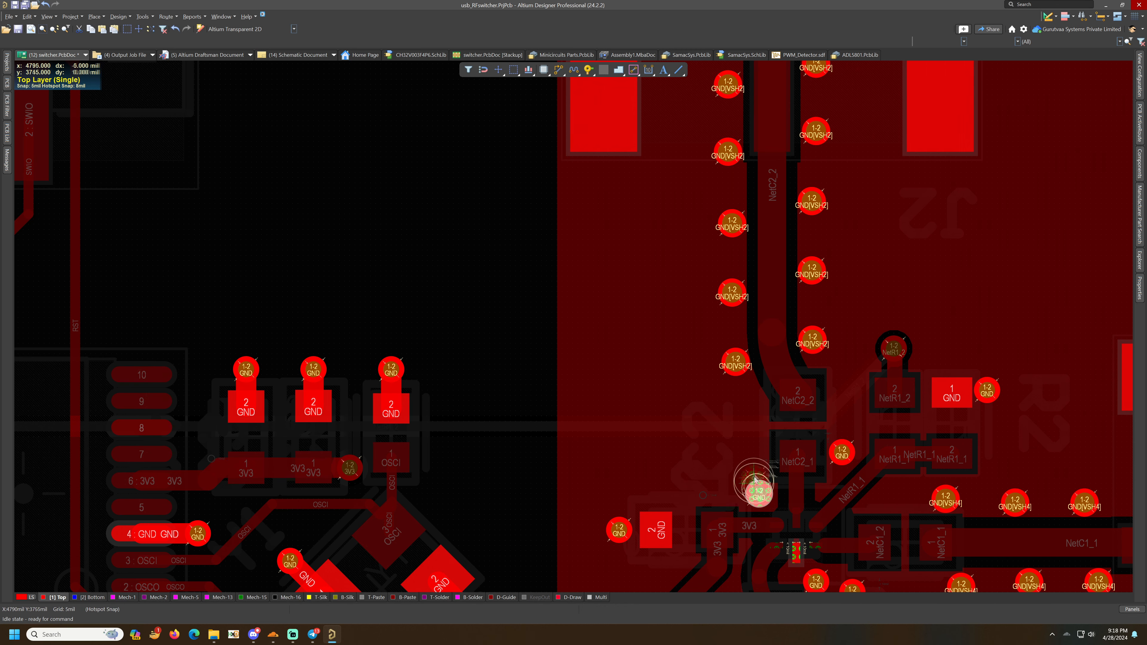
click(723, 478)
click(748, 449)
ctrl+scroll(761, 436, down, 1)
scroll(760, 435, down, 2)
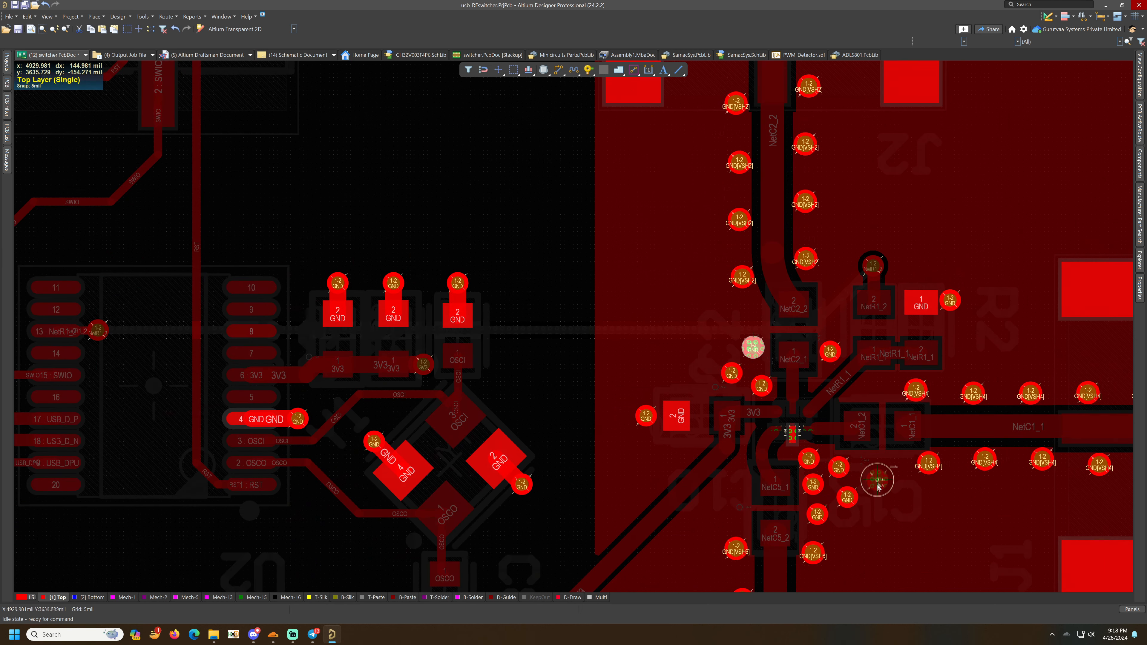
ctrl+scroll(877, 486, up, 1)
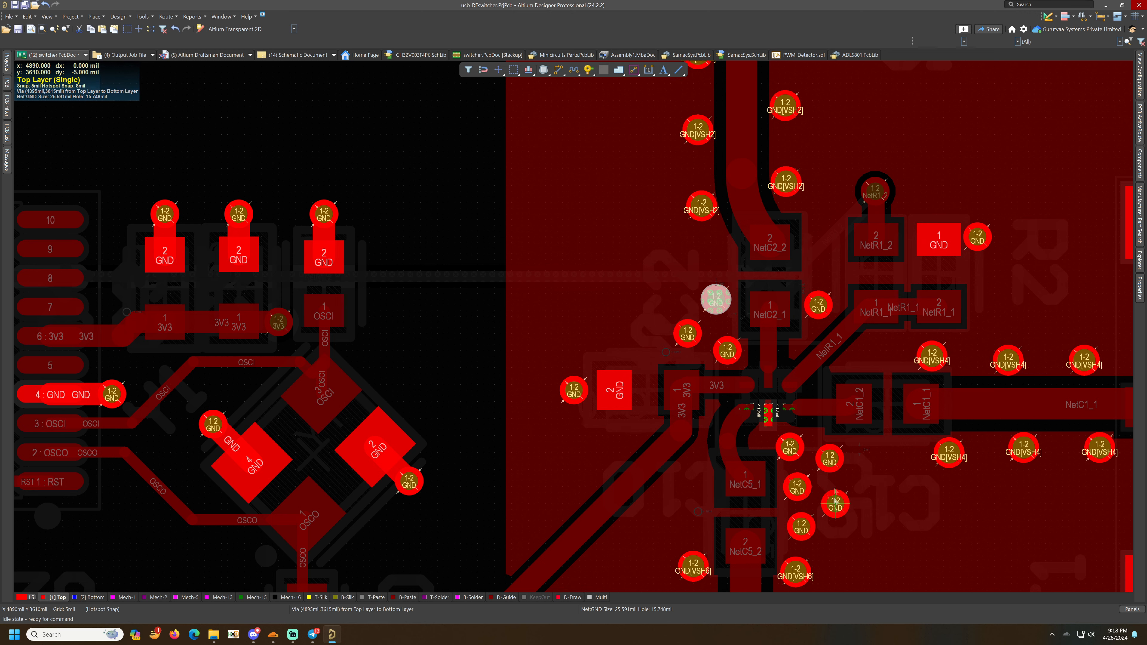
- Nudge four of the new GND stitching vias slightly to clear the neighbouring pads
drag(790, 447, 789, 441)
drag(796, 487, 793, 481)
drag(803, 530, 798, 524)
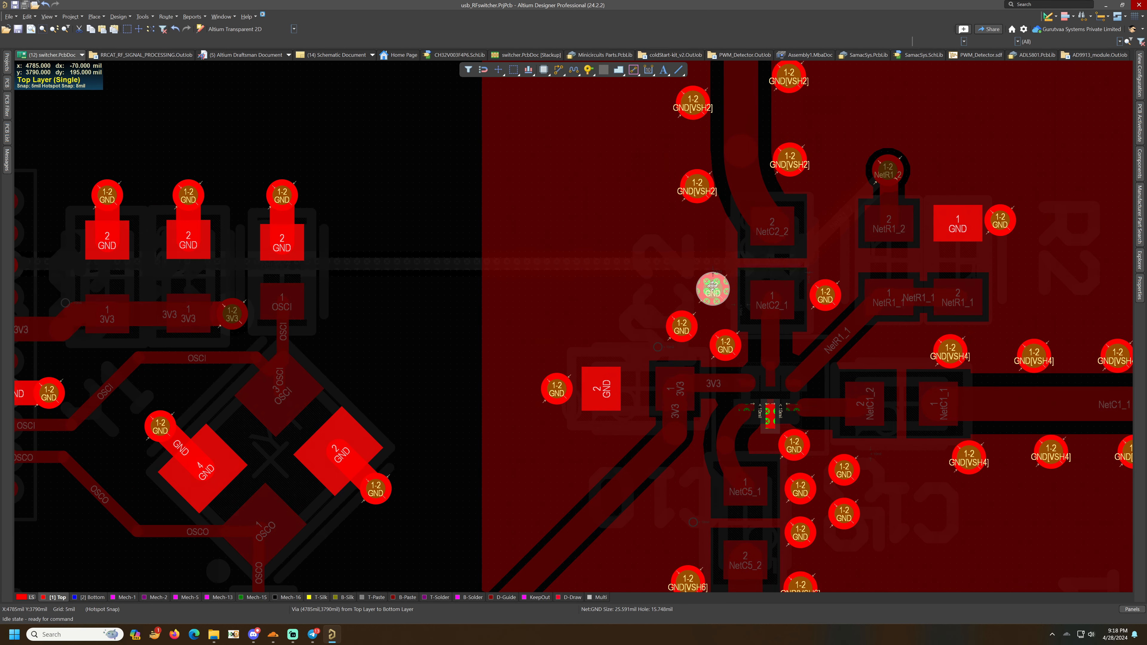
mouse_move(713, 287)
mouse_down()
mouse_move(685, 288)
mouse_move(706, 296)
mouse_up()
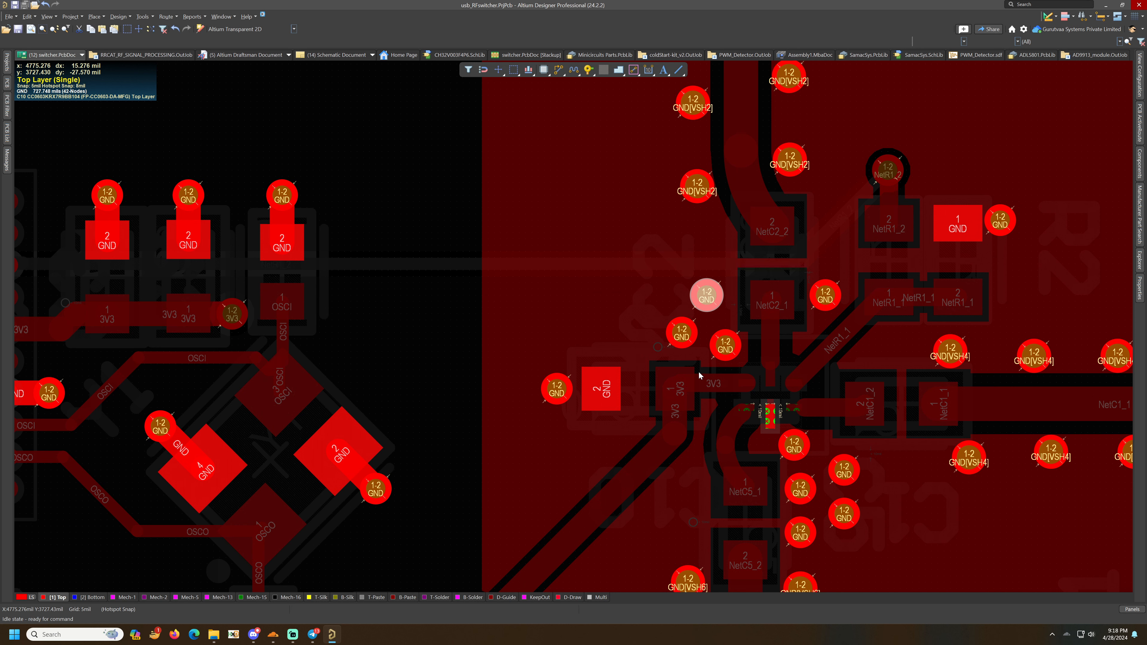
- Draw a small rectangular polygon pour cutout between C2's two pads
click(621, 70)
click(631, 98)
click(738, 239)
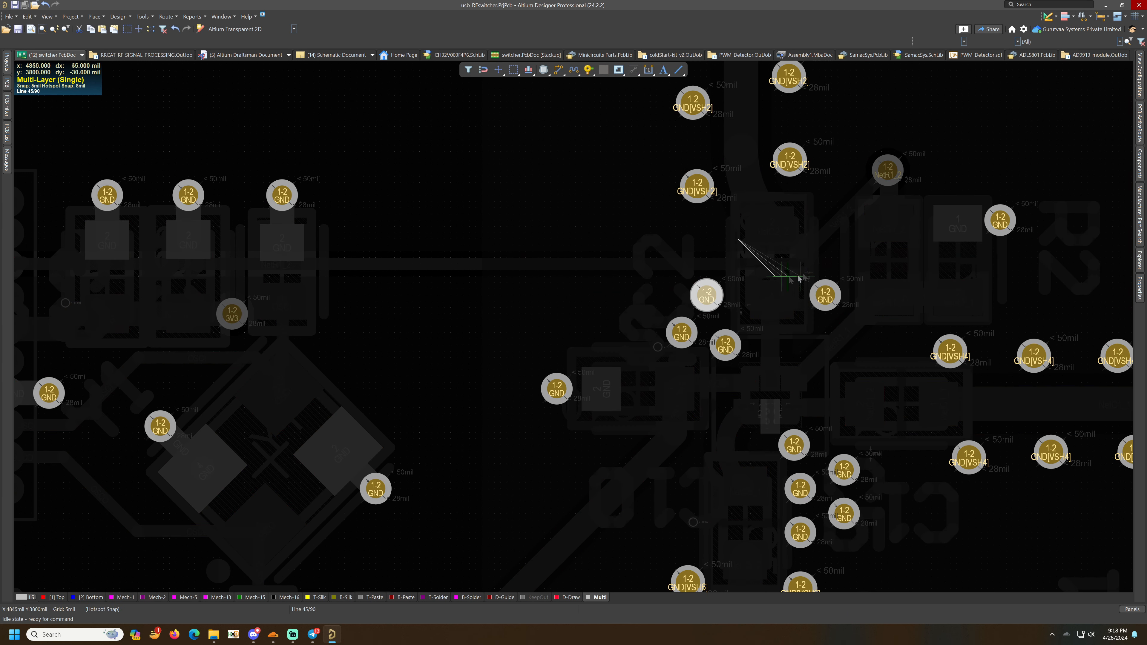
right_click(806, 240)
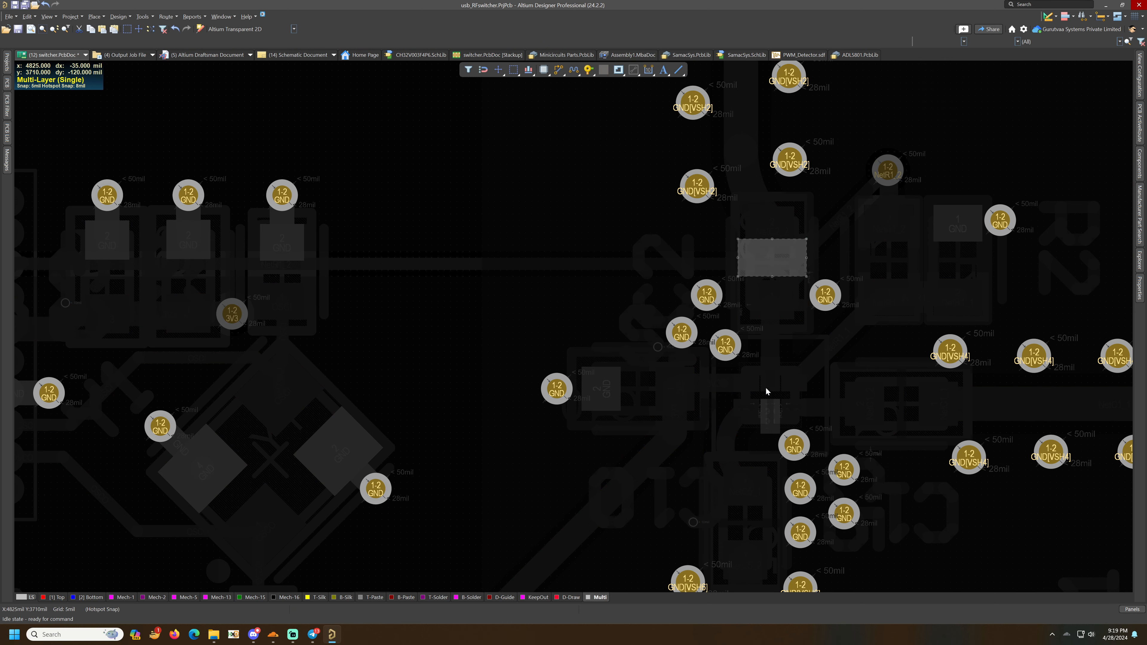
- Set the polygon pour cutout's layer to Top Layer in its region properties
scroll(766, 389, down, 3)
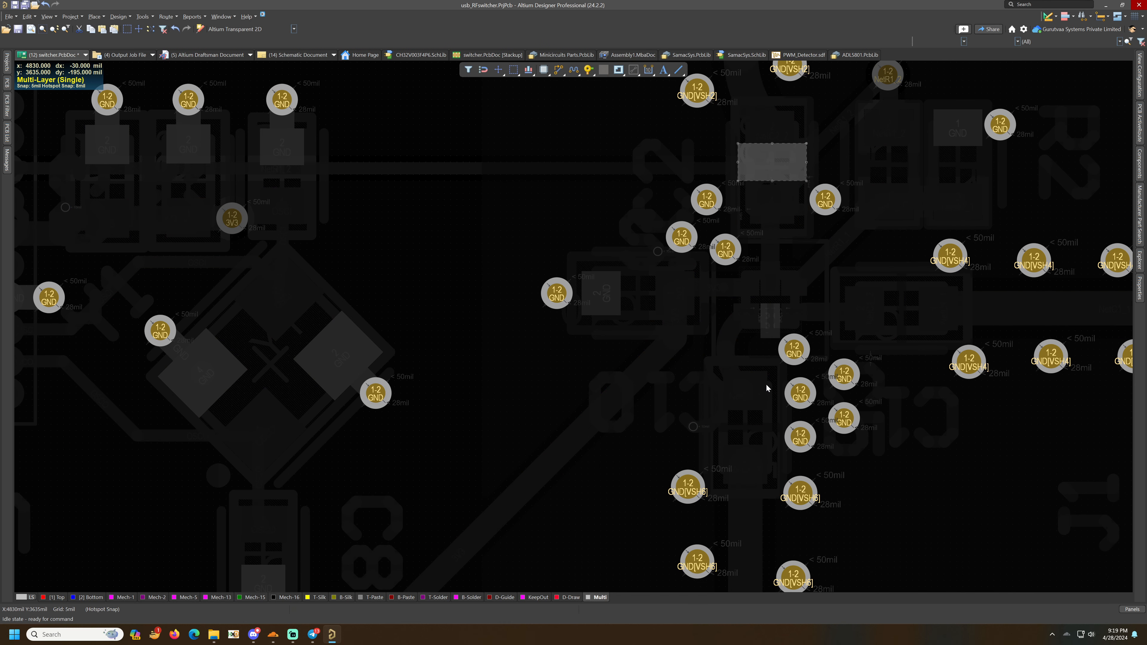
click(50, 597)
click(772, 163)
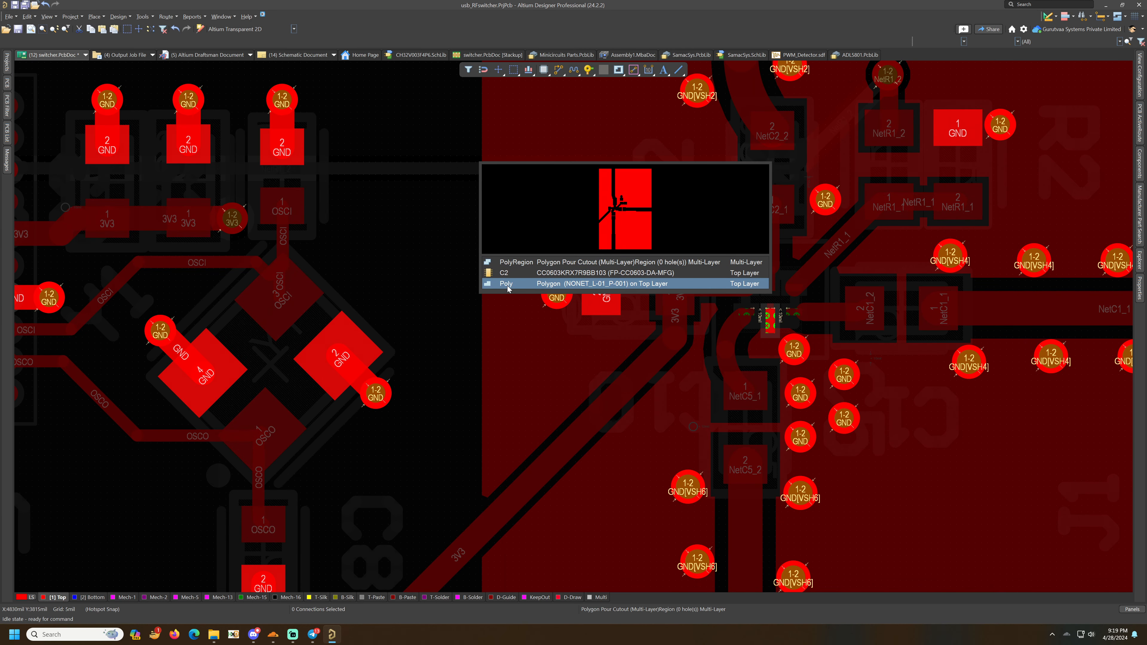
click(773, 164)
double_click(773, 163)
click(485, 220)
scroll(472, 230, up, 5)
click(470, 233)
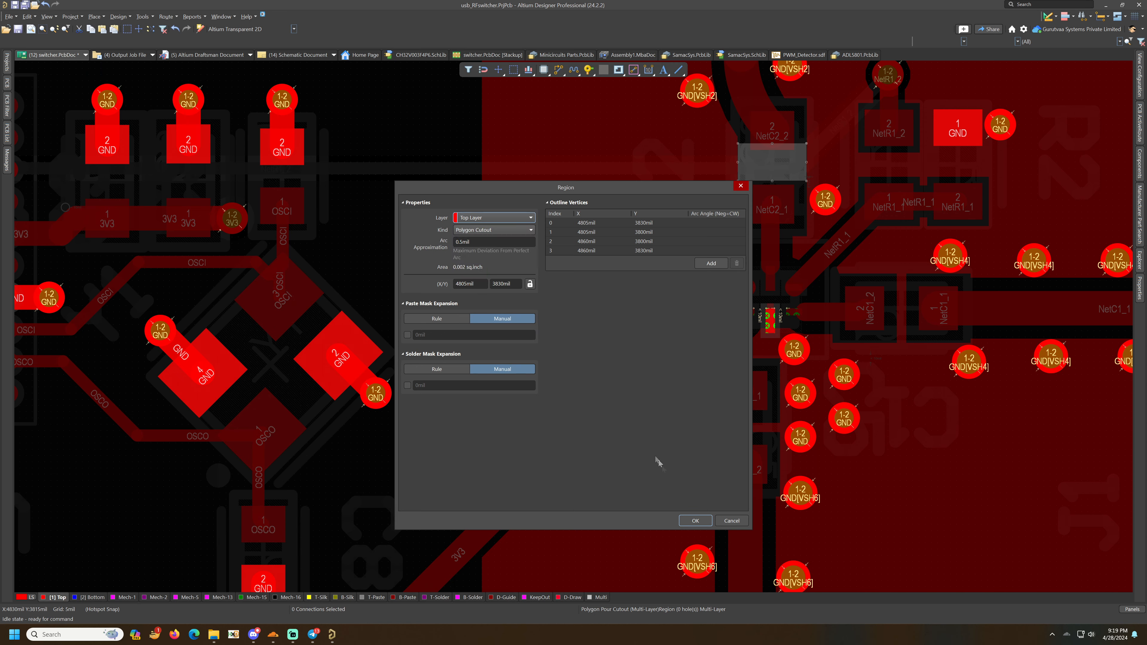
click(694, 520)
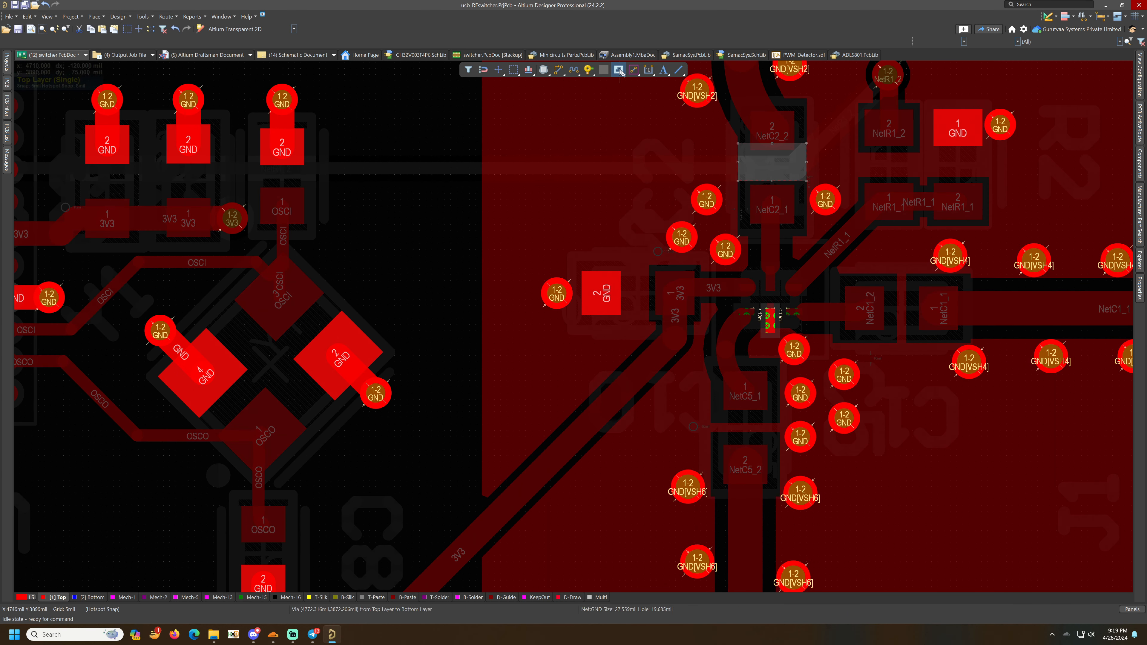
- Place copies of the polygon pour cutout between C5's pads and between C1's pads
click(706, 413)
right_click(706, 449)
right_click(707, 450)
scroll(844, 335, up, 3)
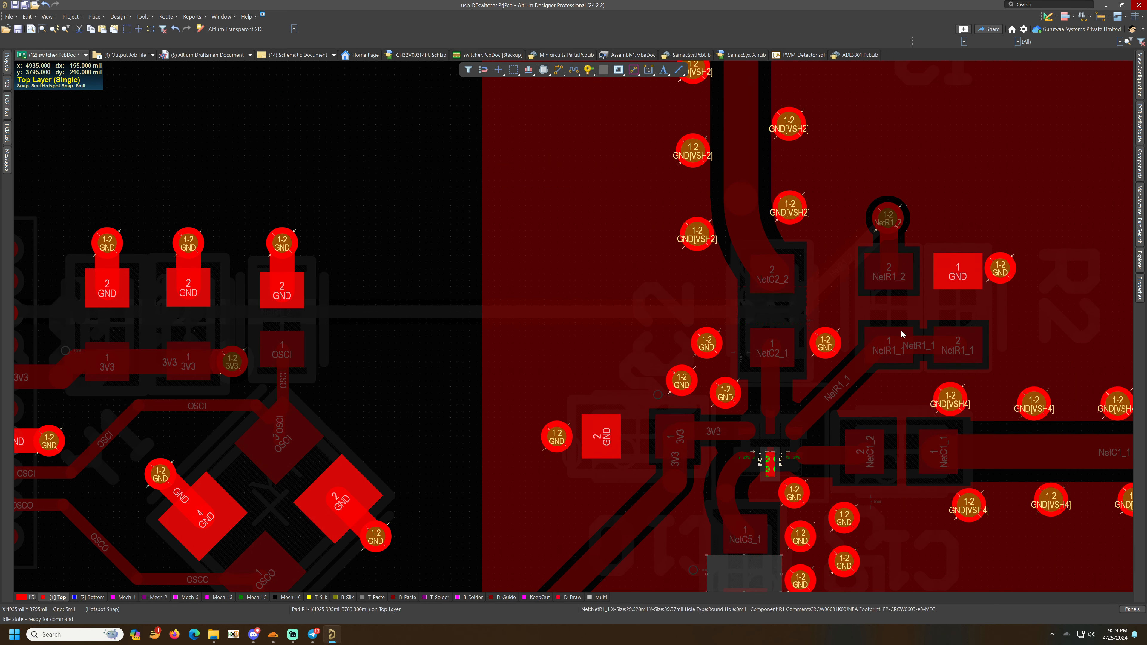
scroll(926, 488, down, 3)
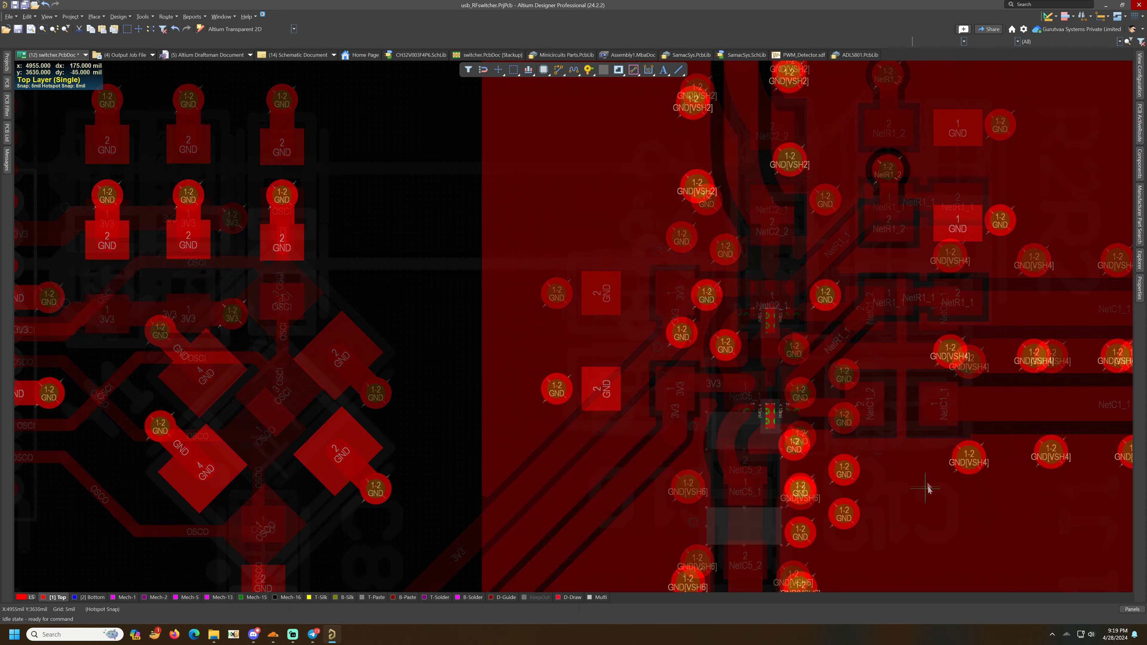
click(882, 274)
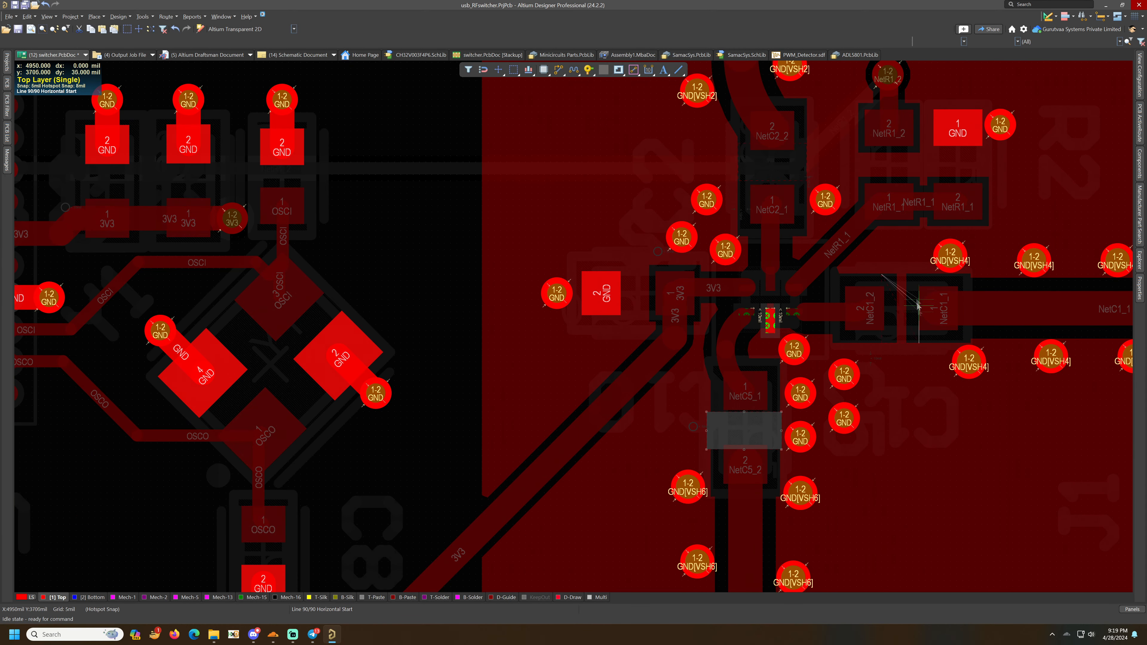
key(Escape)
ctrl+scroll(880, 384, down, 6)
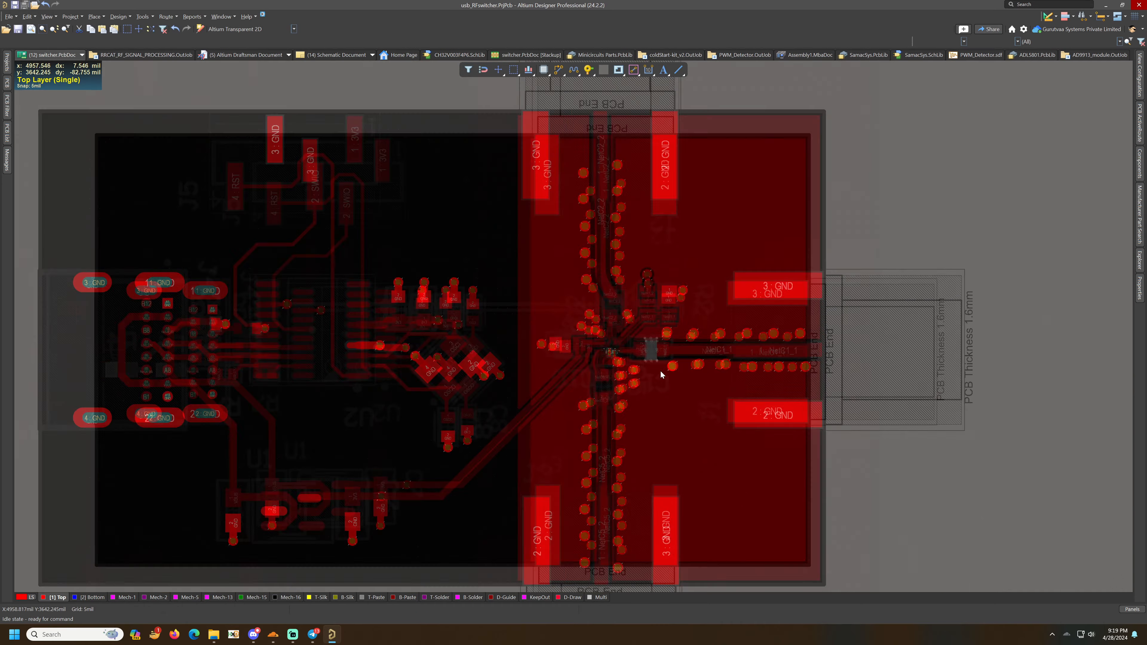
ctrl+scroll(660, 370, down, 1)
click(957, 494)
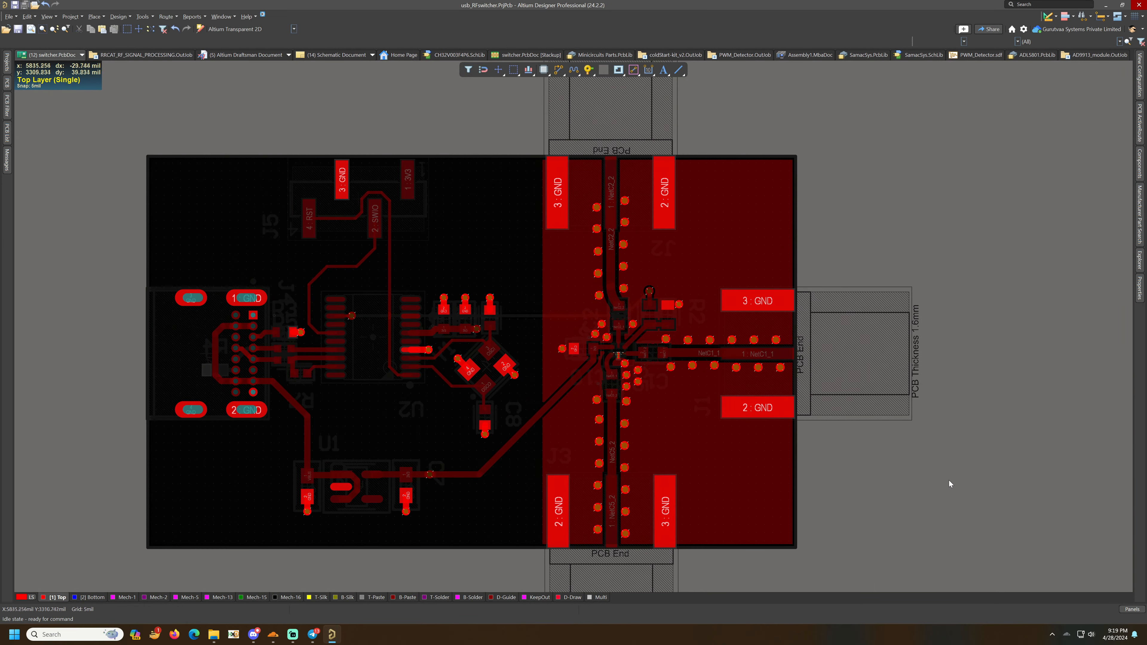
ctrl+scroll(948, 478, up, 2)
right_drag(645, 345, 844, 361)
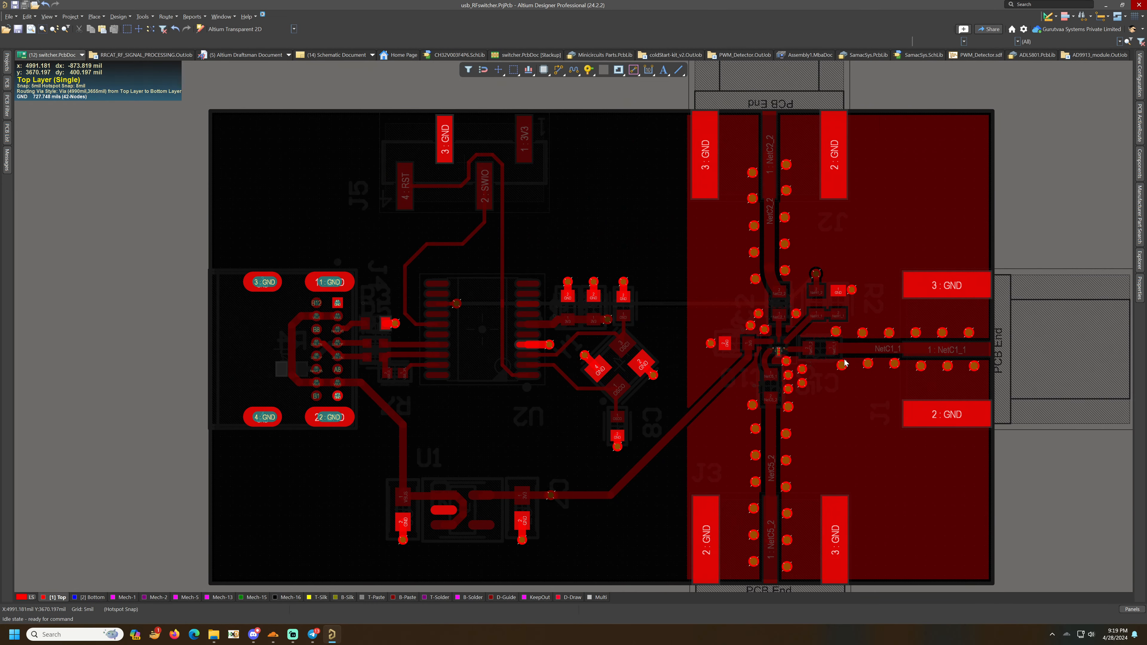
right_drag(623, 205, 768, 371)
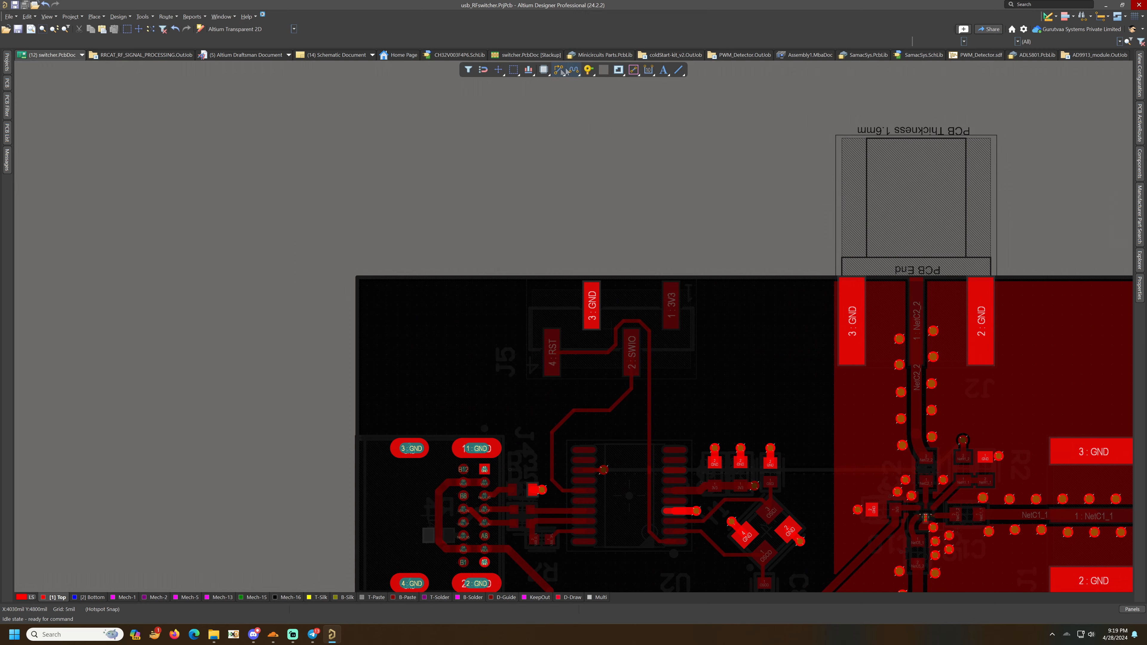
ctrl+scroll(677, 300, up, 2)
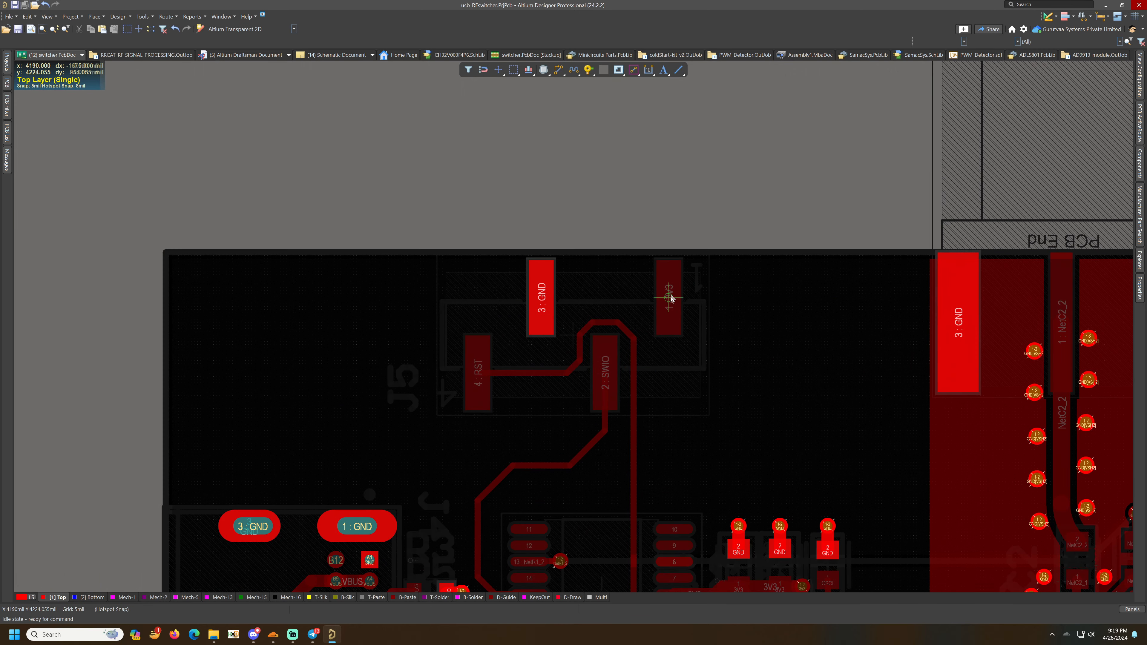
- Route the 3V3 track from J5's 3V3 pad diagonally down to the 3V3 net beside C3
click(671, 298)
ctrl+scroll(669, 384, down, 2)
ctrl+scroll(668, 384, up, 1)
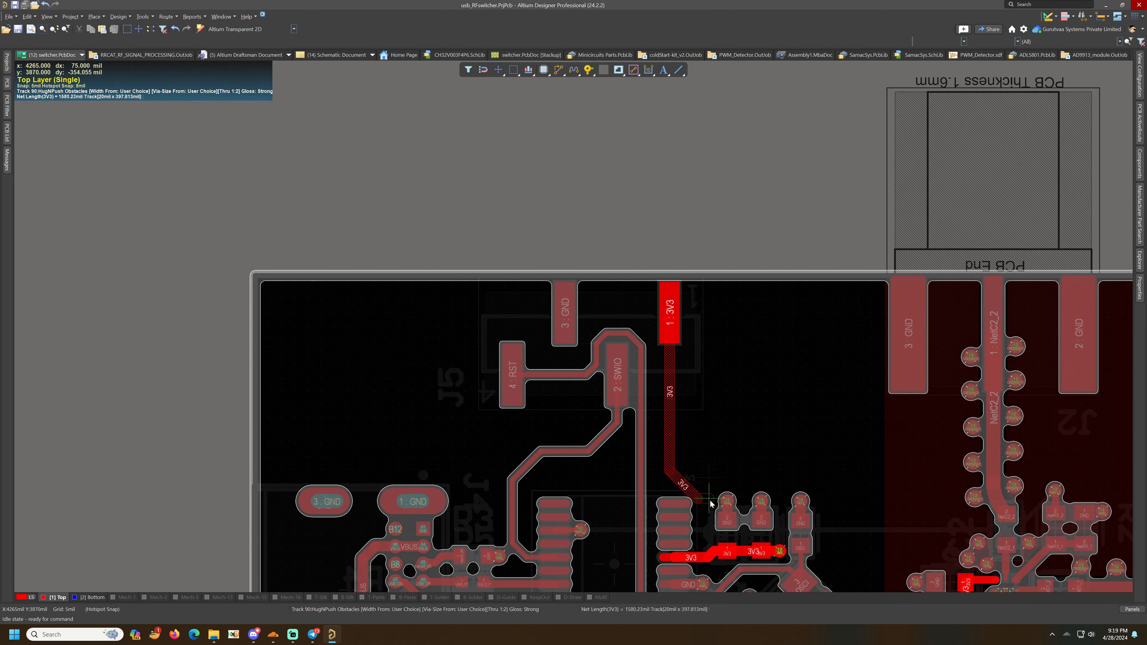
key(shift+space)
key(shift+space)
key(shift+space)
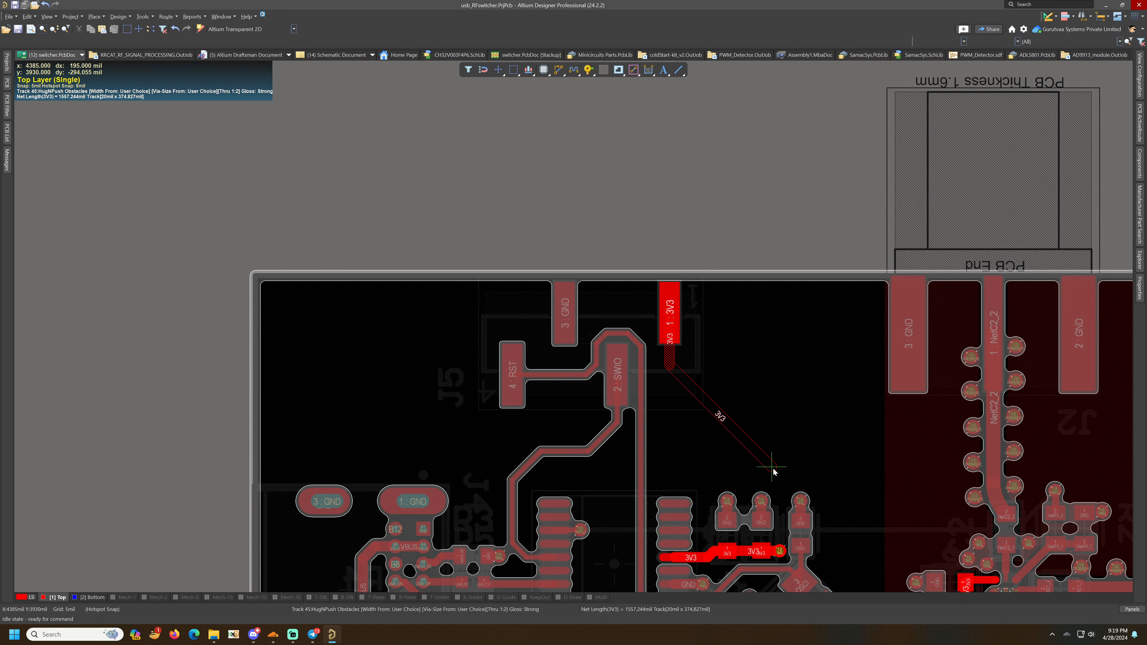
click(773, 469)
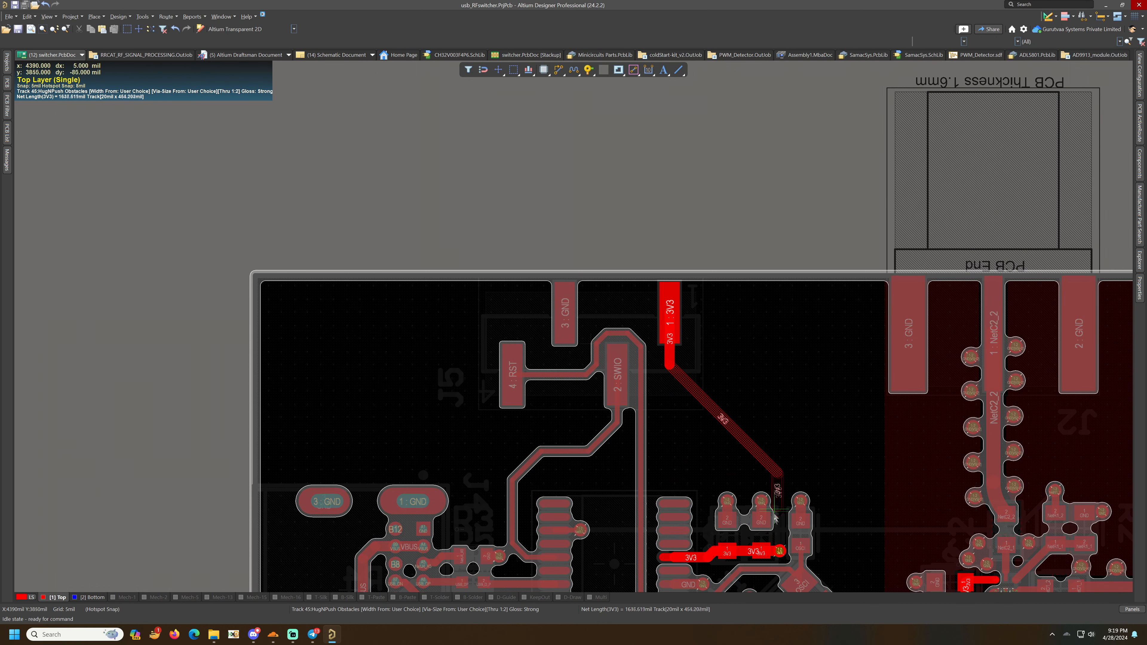
click(780, 552)
right_click(780, 552)
- Route a short GND stub down from J5's GND pad and save the board
click(588, 70)
ctrl+scroll(553, 321, up, 2)
click(572, 344)
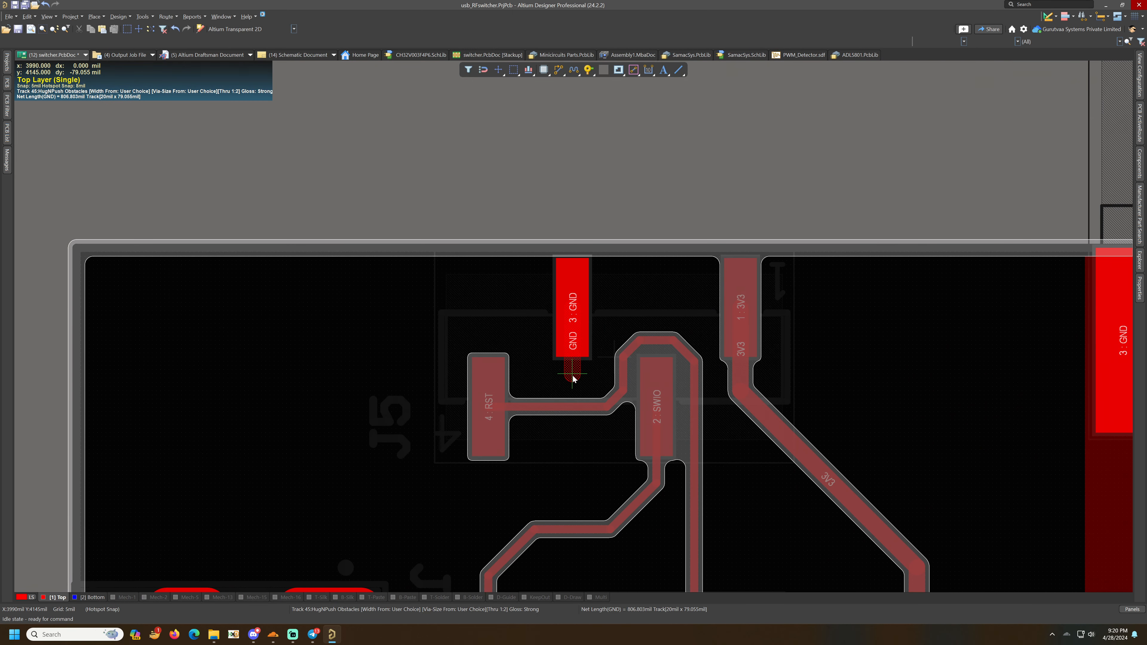
right_click(573, 379)
click(588, 69)
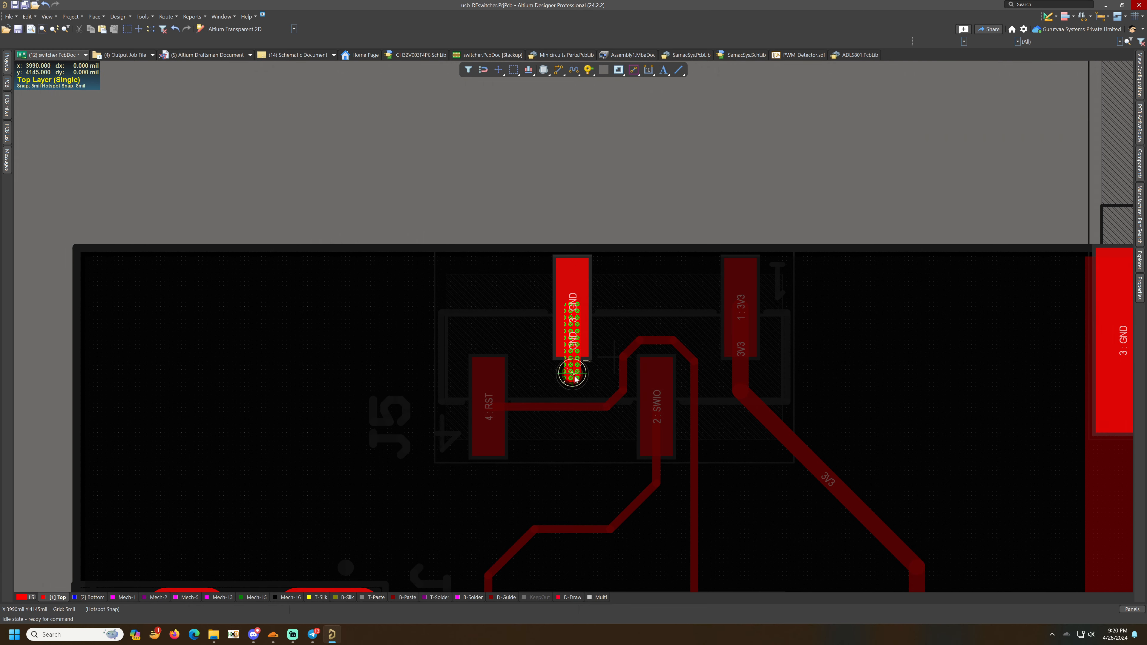
click(680, 193)
key(ctrl+s)
- Review the board in 3D, return to 2D and switch to the top overlay layer
ctrl+scroll(641, 357, down, 4)
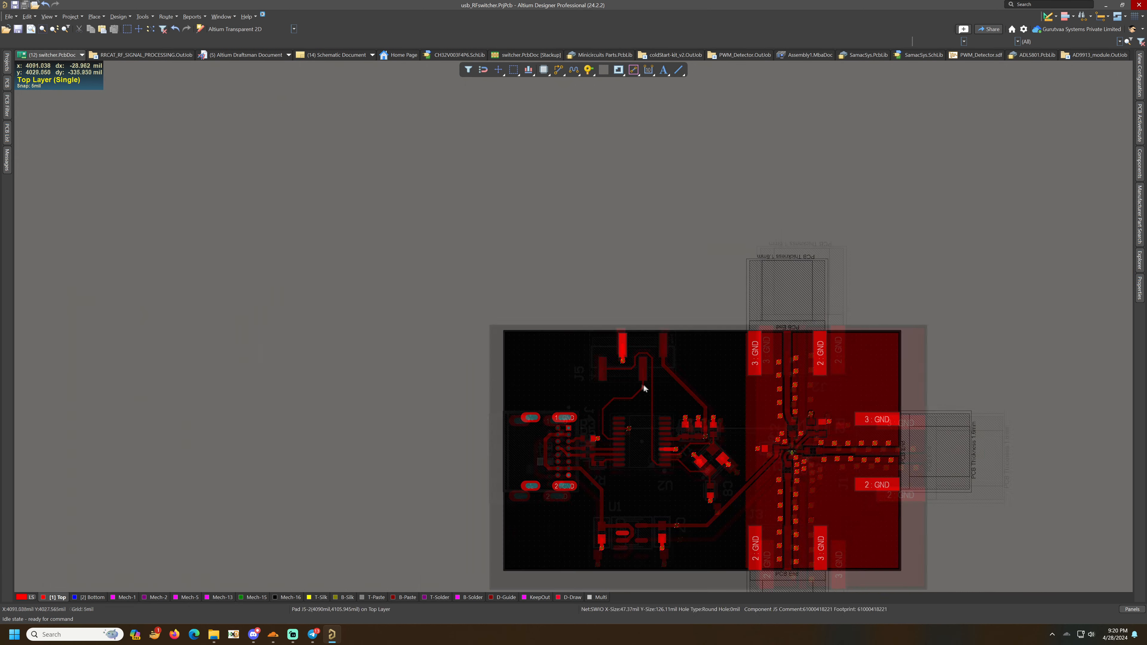
right_drag(732, 458, 633, 394)
ctrl+scroll(633, 394, up, 1)
key(3)
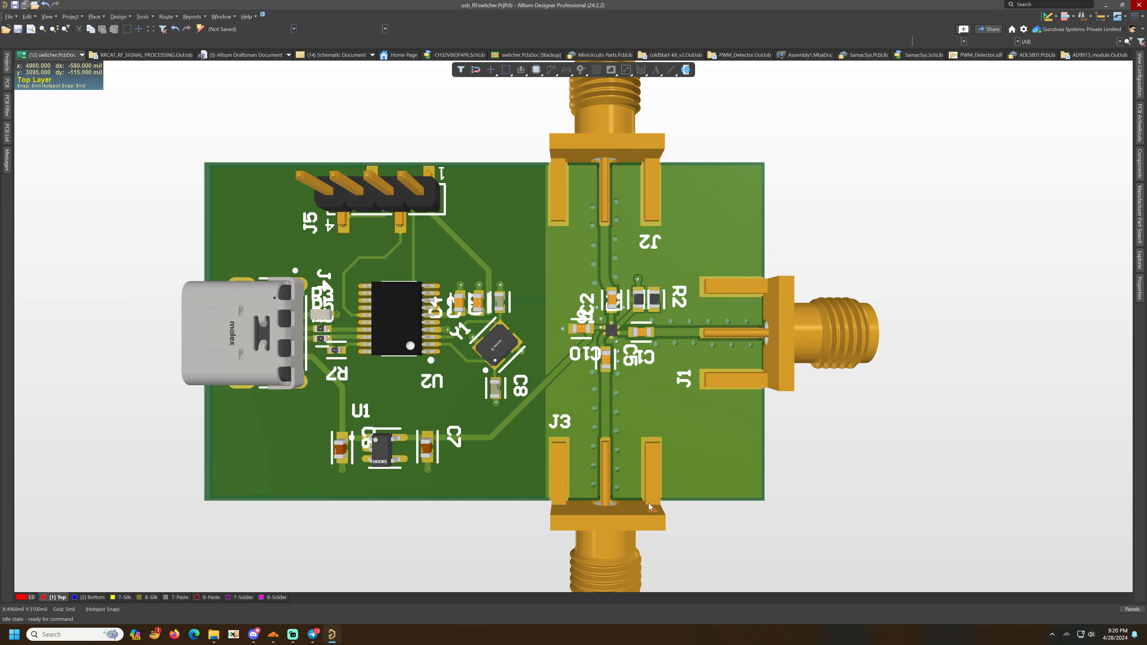
key(2)
click(319, 596)
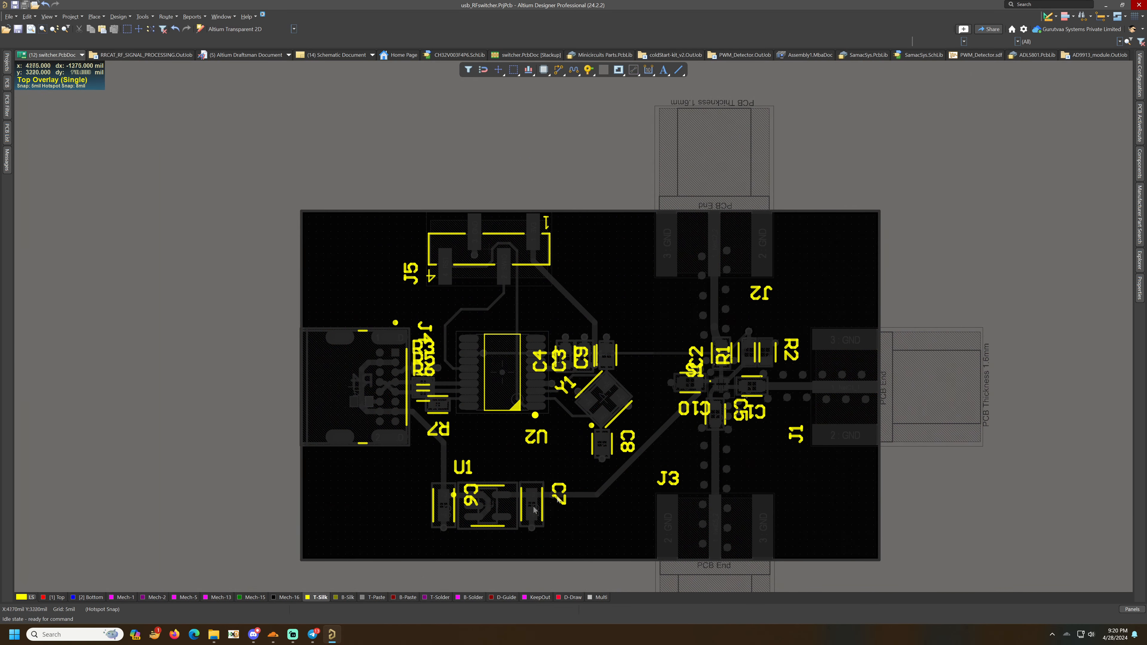
ctrl+scroll(534, 510, up, 2)
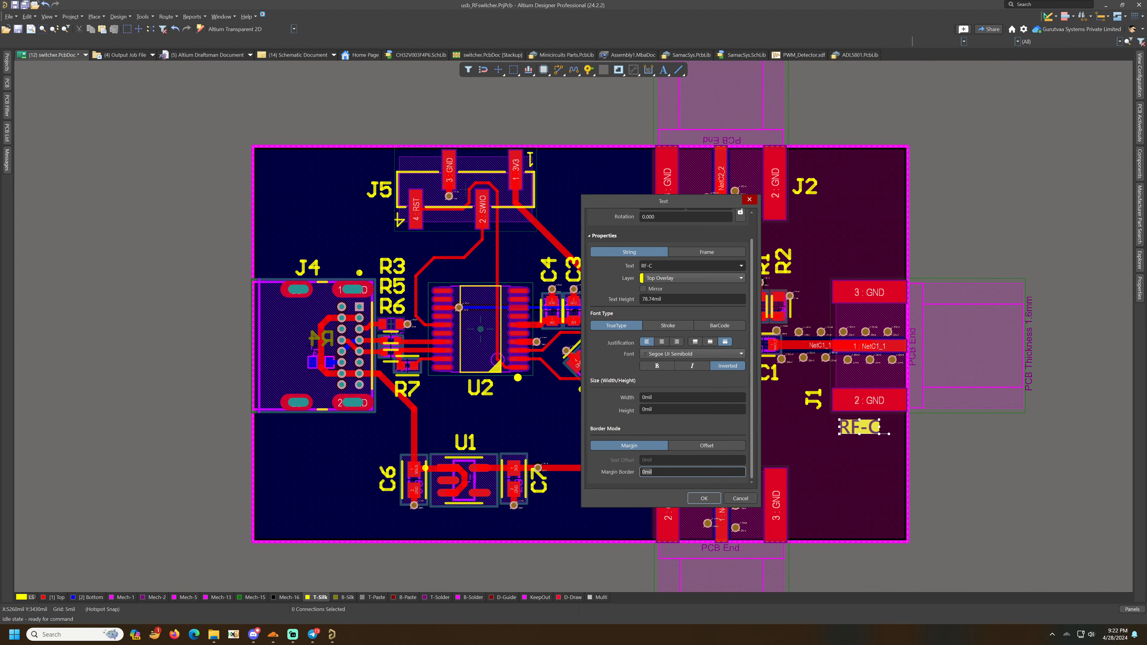
- Place the RF-C silkscreen label beside J1 and paste a copy of it near J3
key(Return)
click(872, 427)
key(ctrl+c)
click(839, 490)
key(ctrl+v)
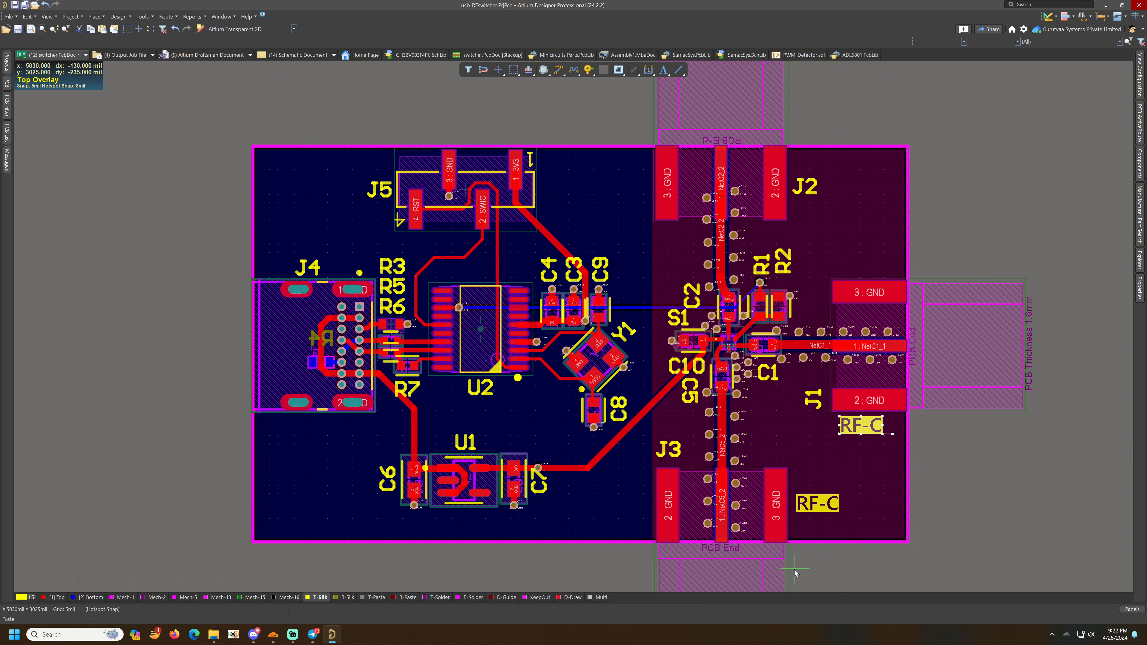
- Rename the copied label near J3 to RF-1
click(812, 508)
double_click(813, 508)
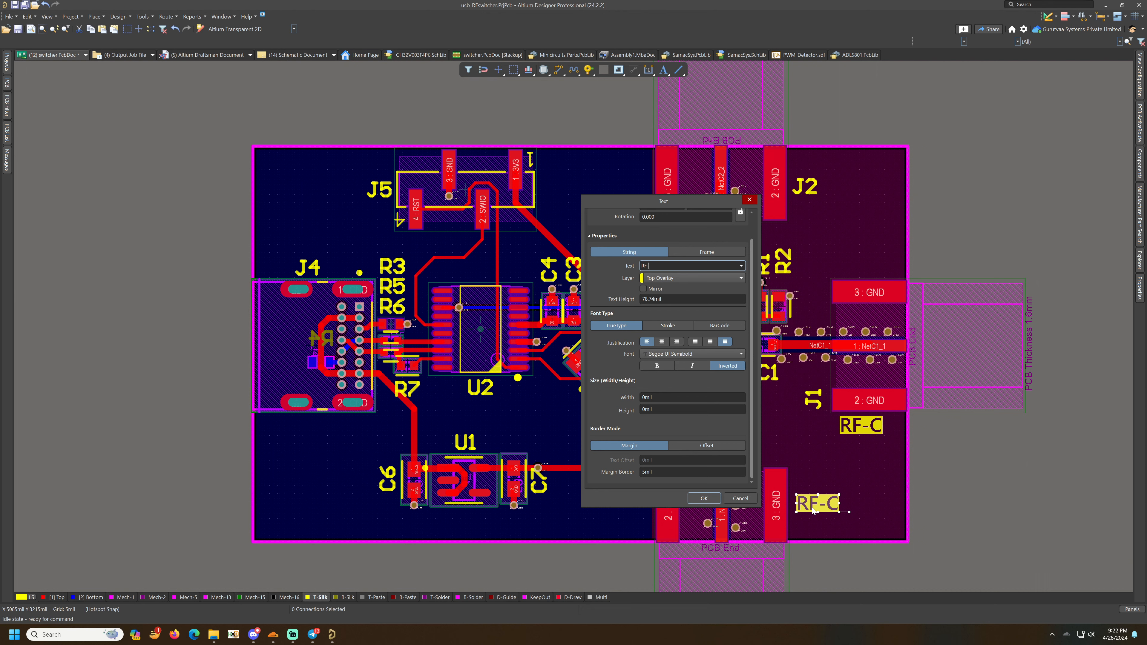
text(1)
key(Return)
- Paste another label copy beside J2, rename it RF-2 and nudge it into place
click(812, 507)
key(ctrl+v)
click(811, 212)
drag(805, 187, 759, 242)
double_click(808, 211)
text(2)
key(Return)
drag(806, 209, 797, 196)
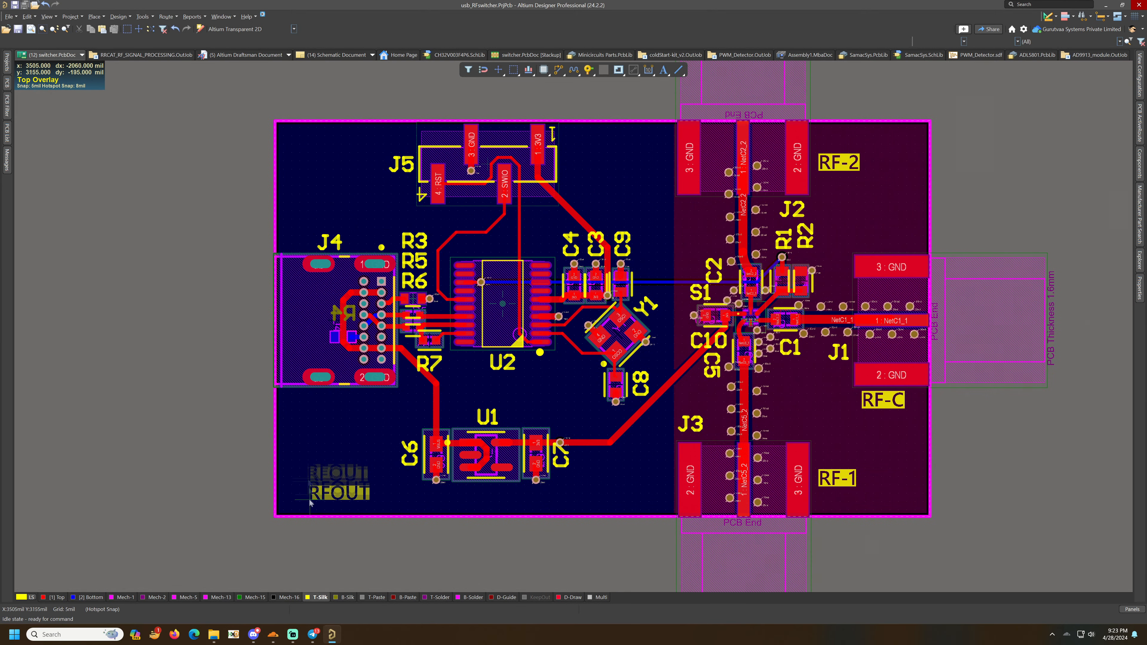
- Change the bottom-left silkscreen text to Nuclearrambo.com
double_click(327, 496)
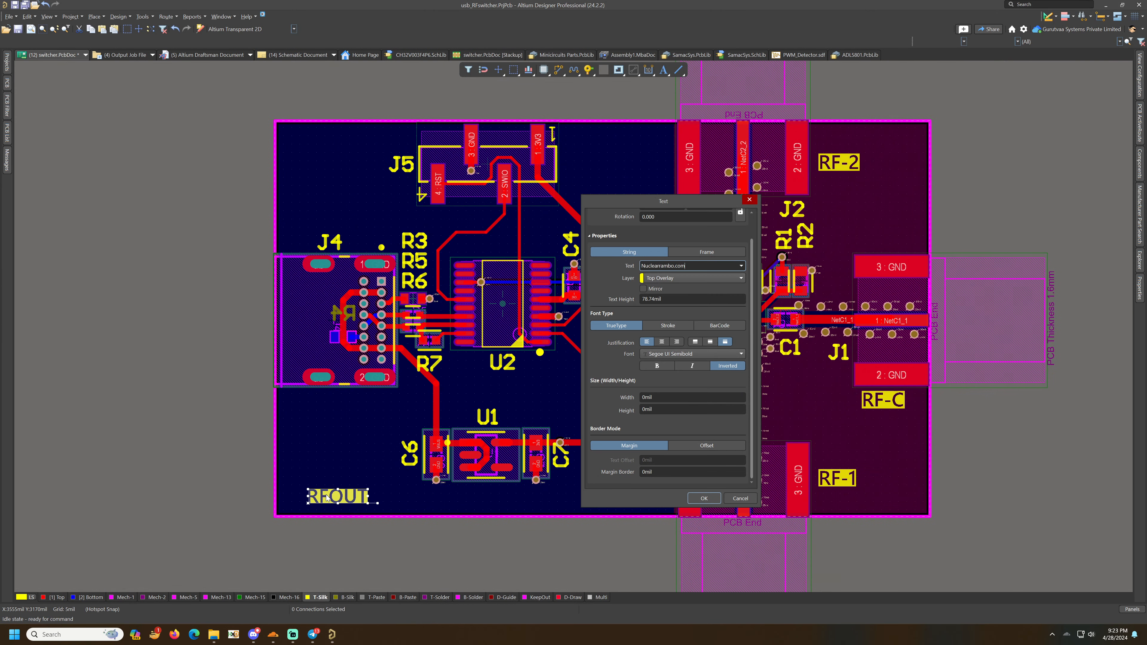
click(704, 498)
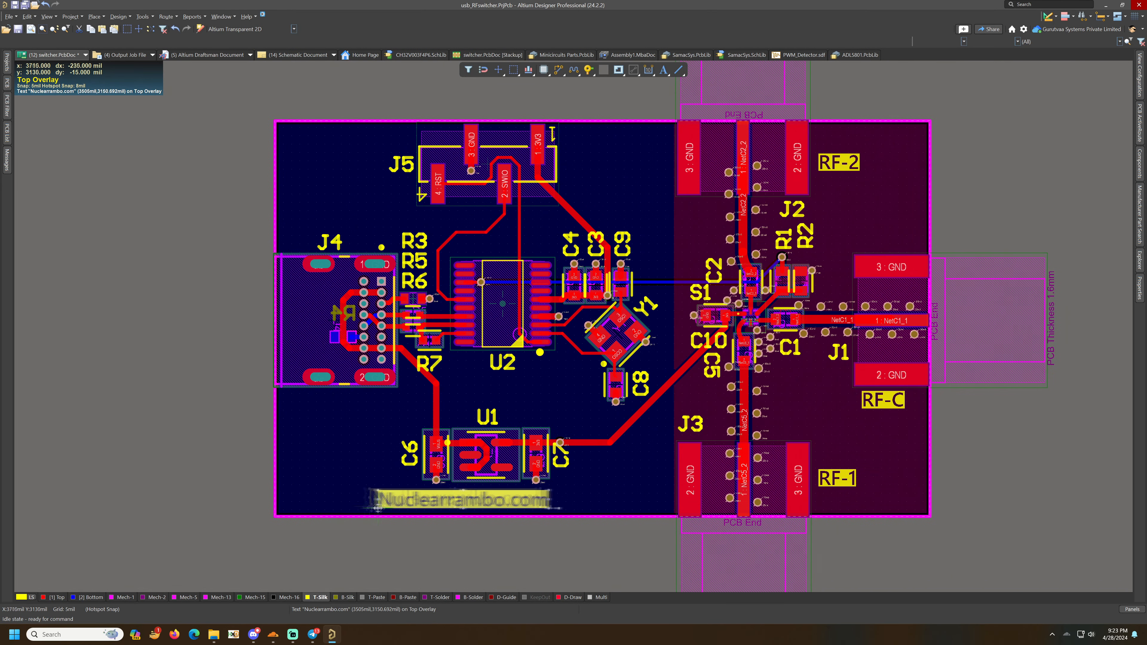
- Place a USB-RF Switch silkscreen string below U2 and shift the Nuclearrambo.com text slightly left
click(667, 69)
key(Tab)
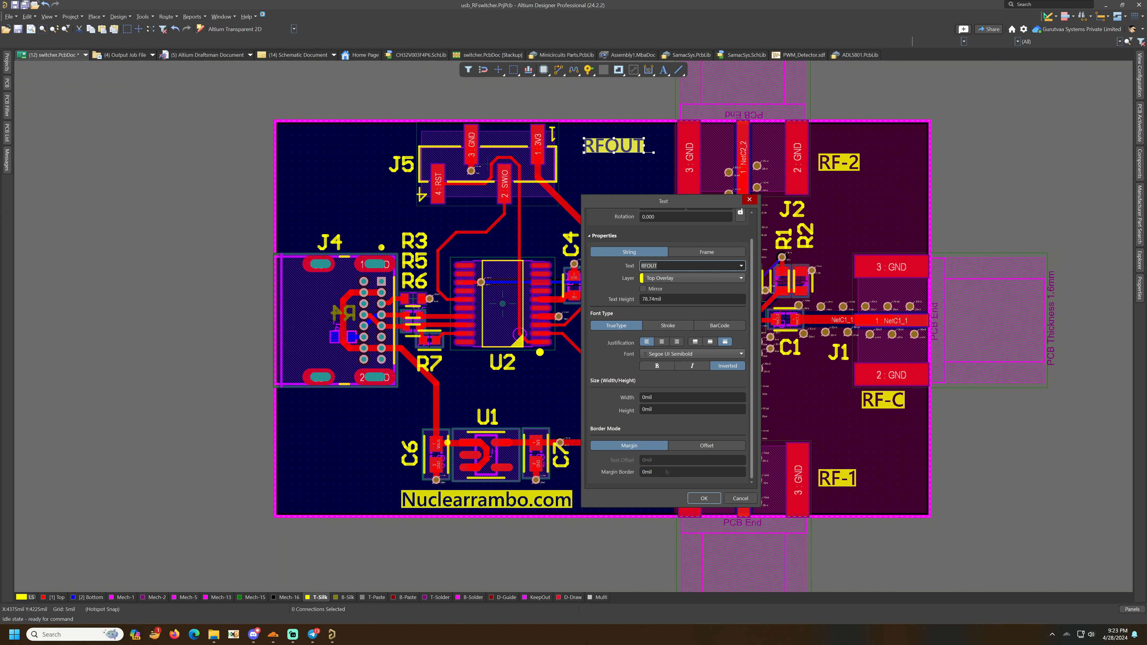
key(Return)
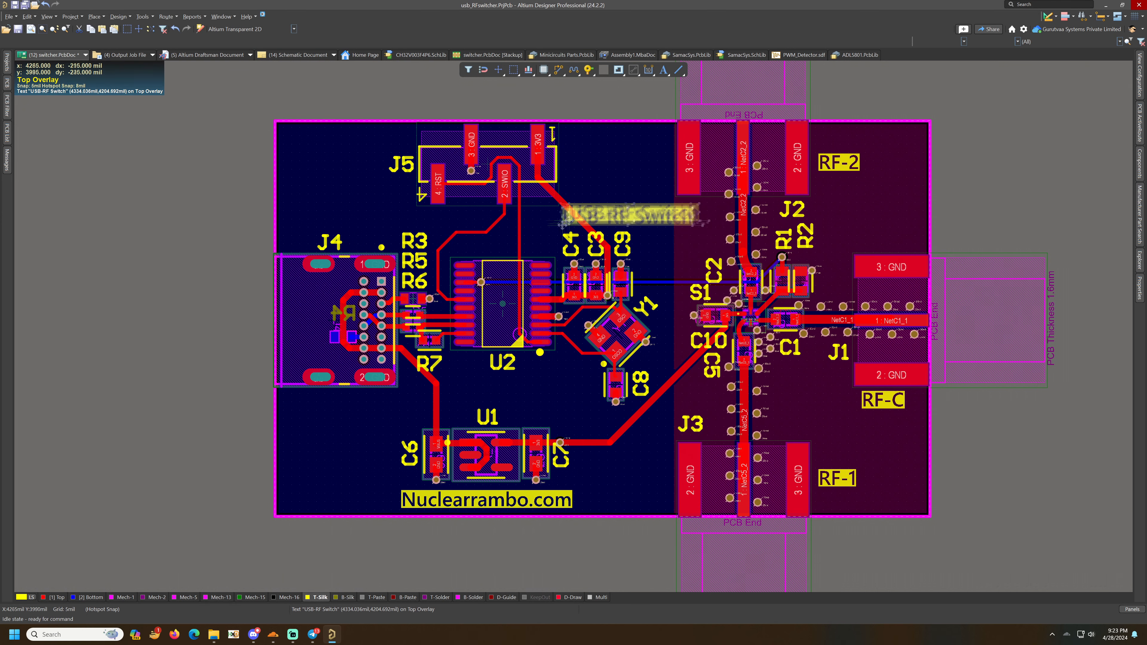
drag(506, 499, 428, 508)
key(3)
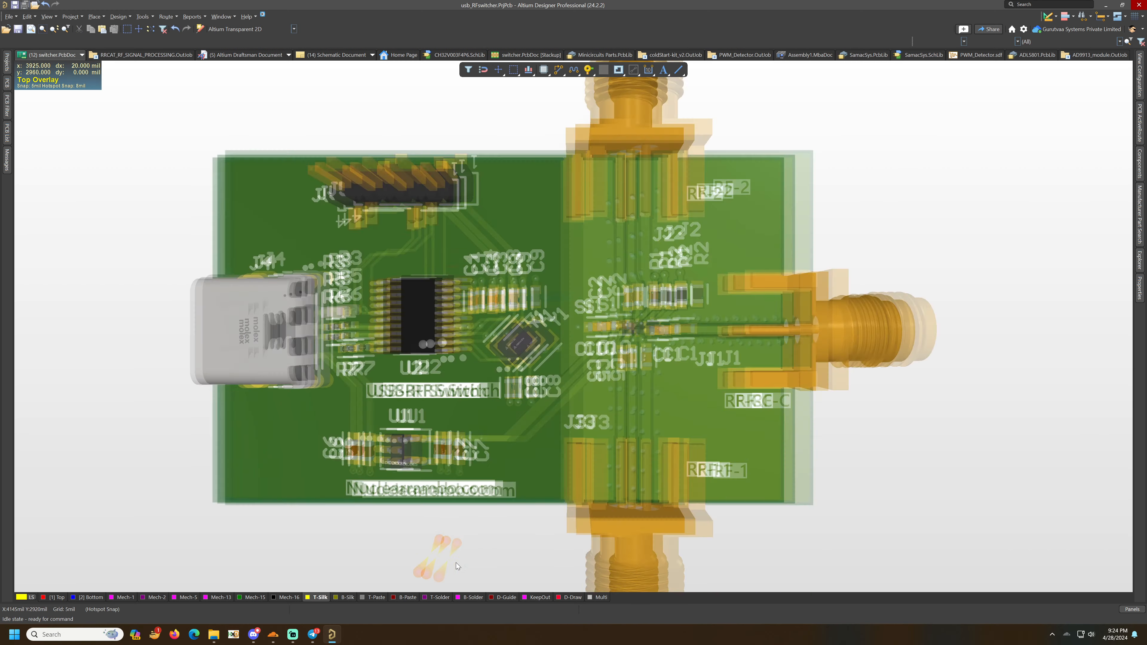